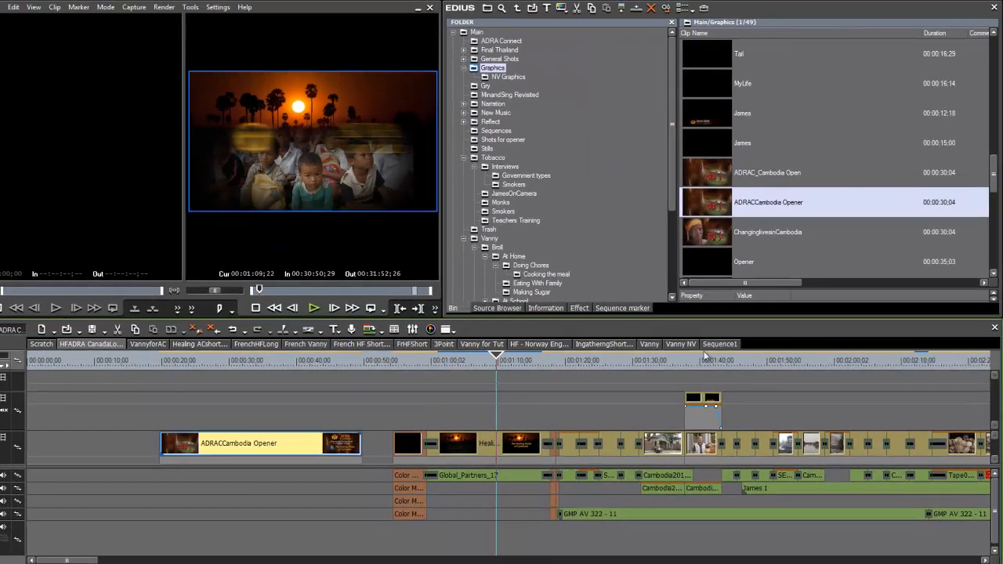
# - Switch to Sequence1 and place the Sunset clip from the Shots for opener bin on the lowest video track
pyautogui.click(719, 344)
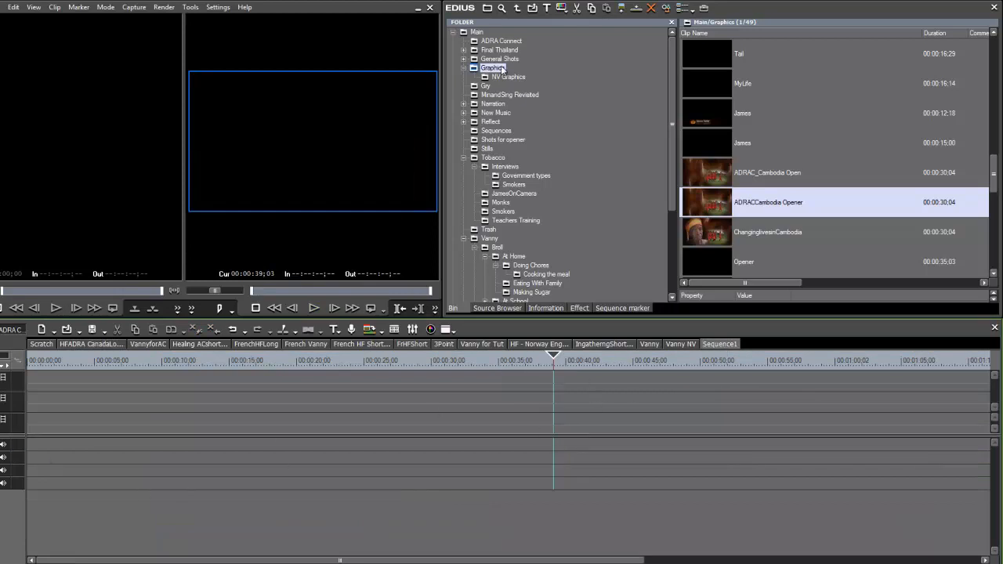
pyautogui.click(515, 143)
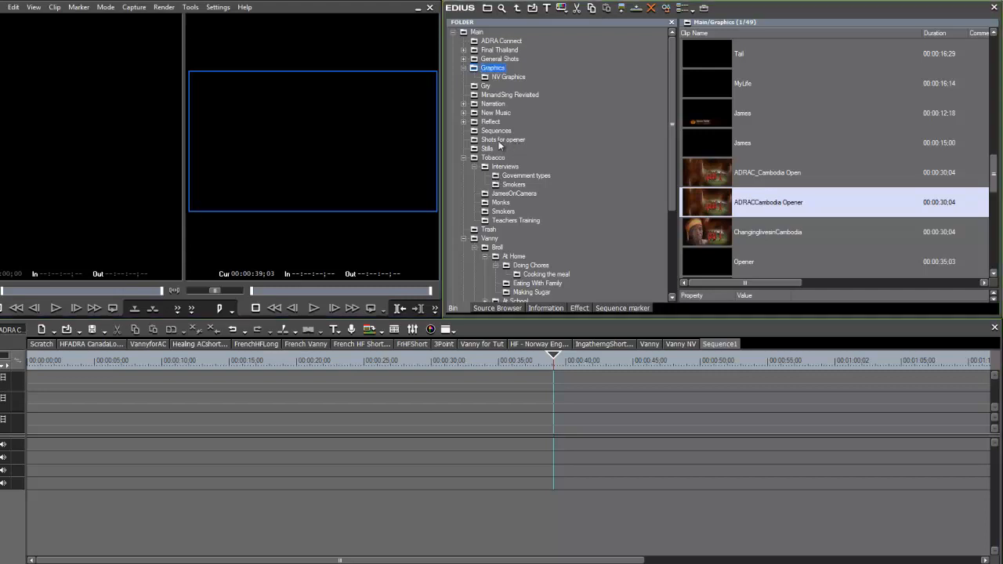
pyautogui.moveTo(675, 207); pyautogui.dragTo(631, 207)
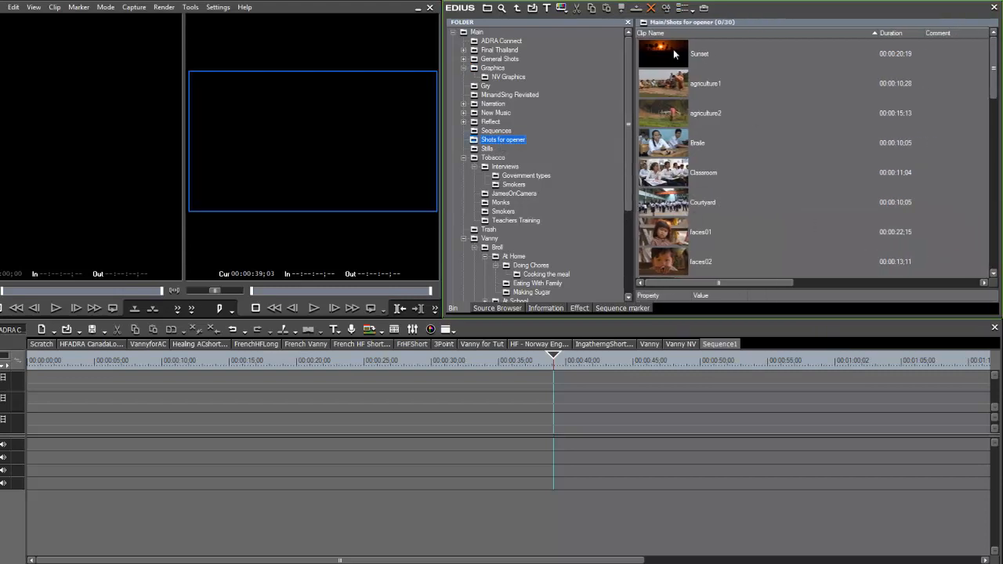
pyautogui.moveTo(670, 49); pyautogui.dragTo(404, 434)
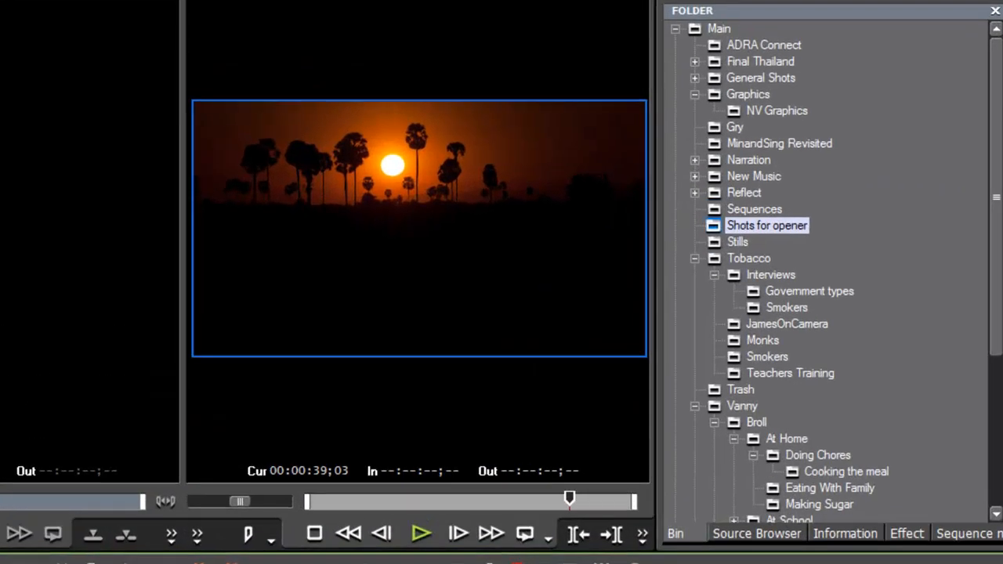
pyautogui.moveTo(569, 498)
pyautogui.mouseDown()
pyautogui.moveTo(517, 499)
pyautogui.moveTo(585, 511)
pyautogui.moveTo(533, 511)
pyautogui.mouseUp()
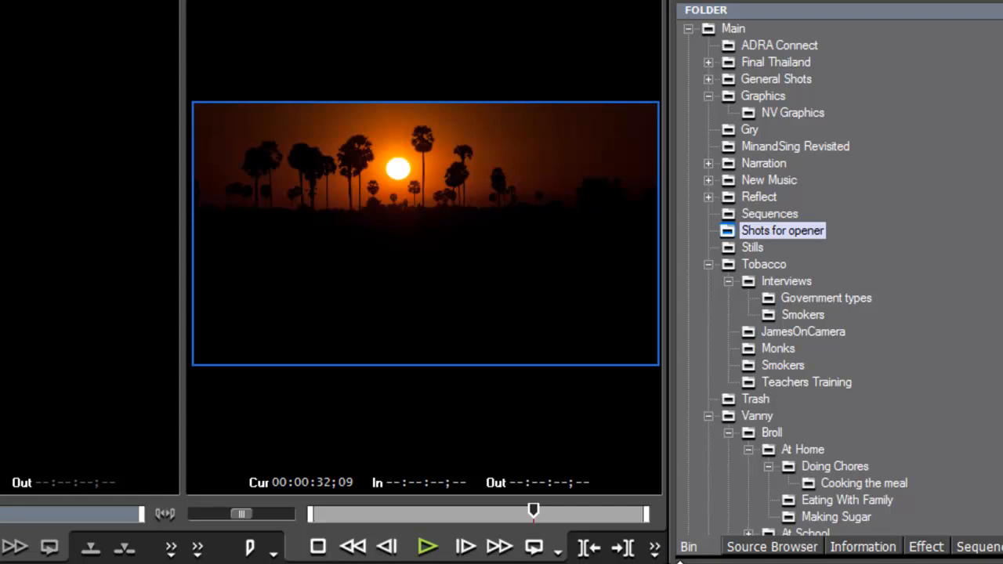
# - Place the mensreflect clip on the video track above Sunset, with its start aligned to Sunset's start
pyautogui.moveTo(685, 560); pyautogui.dragTo(685, 563)
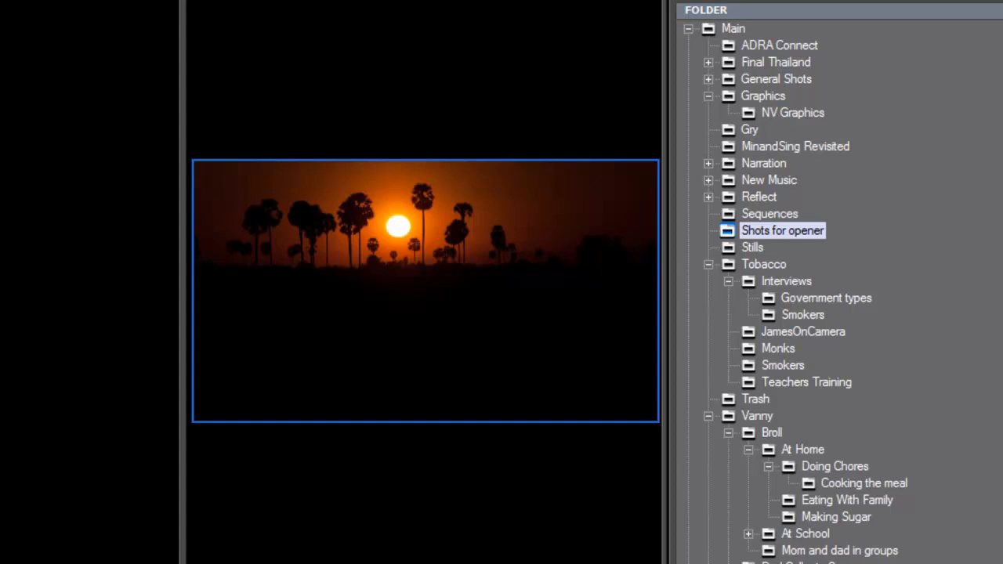
pyautogui.moveTo(670, 563); pyautogui.dragTo(800, 563)
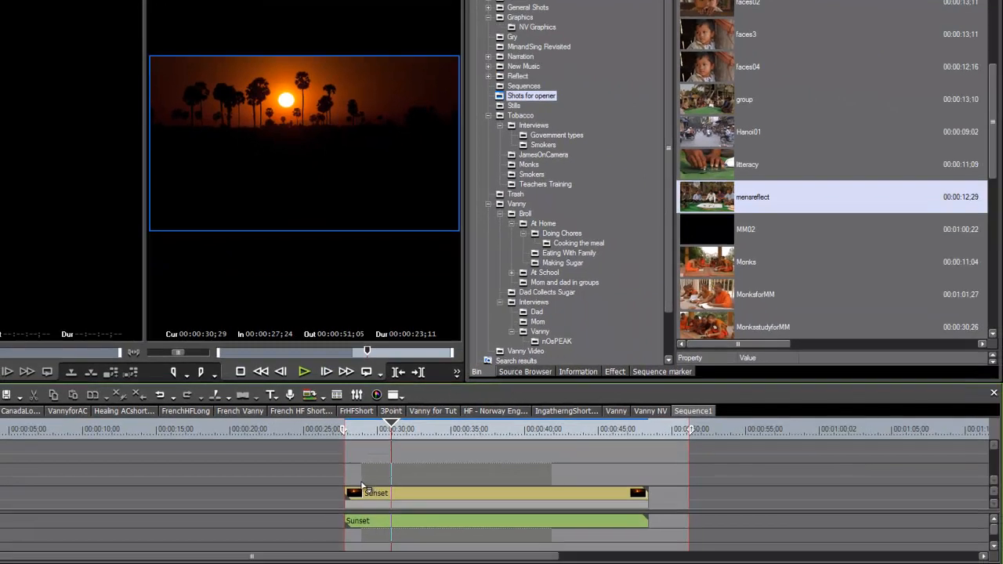
pyautogui.moveTo(363, 486); pyautogui.dragTo(355, 474)
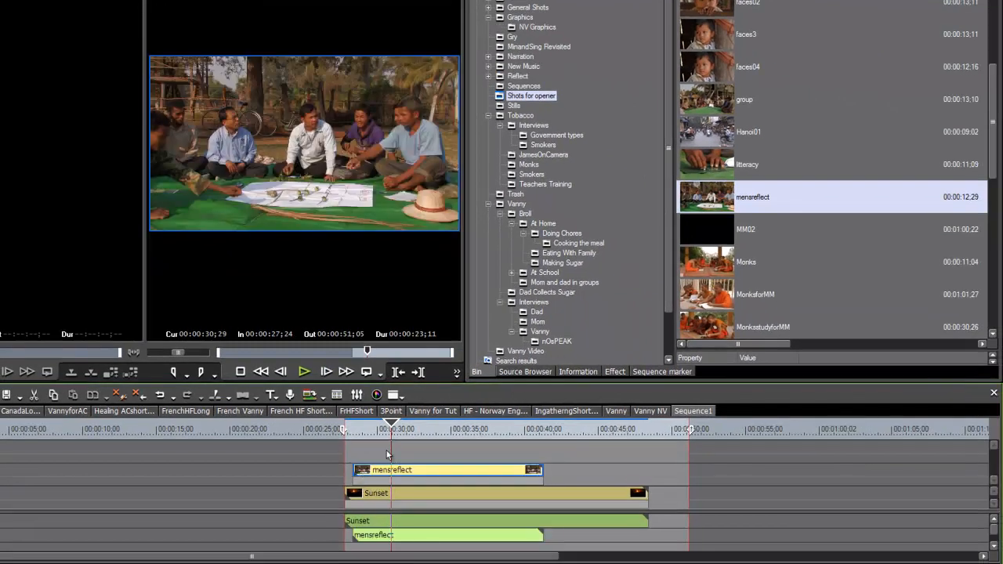
pyautogui.moveTo(384, 428); pyautogui.dragTo(408, 437)
pyautogui.moveTo(463, 473); pyautogui.dragTo(451, 481)
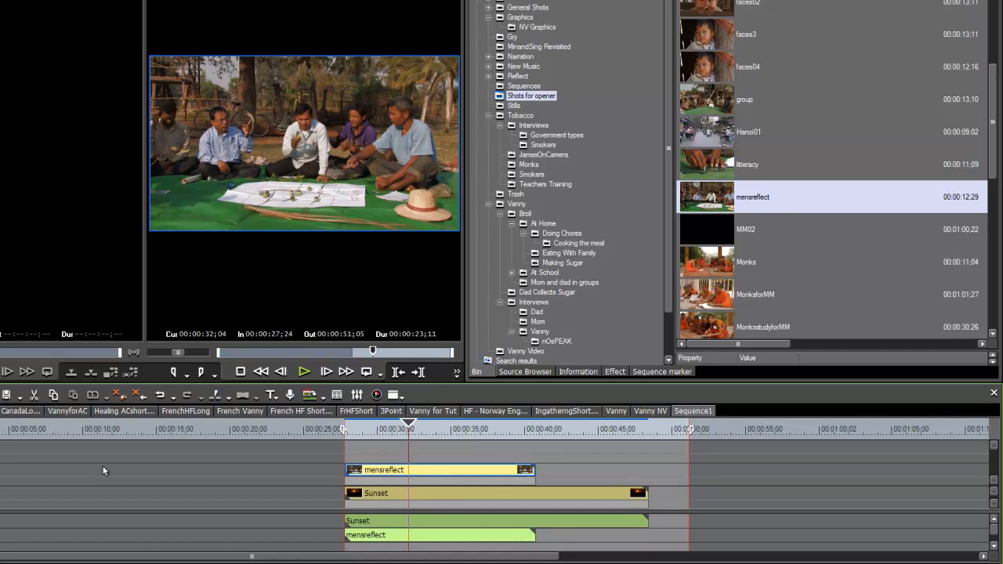
pyautogui.moveTo(409, 432)
pyautogui.mouseDown()
pyautogui.moveTo(369, 433)
pyautogui.moveTo(423, 447)
pyautogui.moveTo(401, 451)
pyautogui.mouseUp()
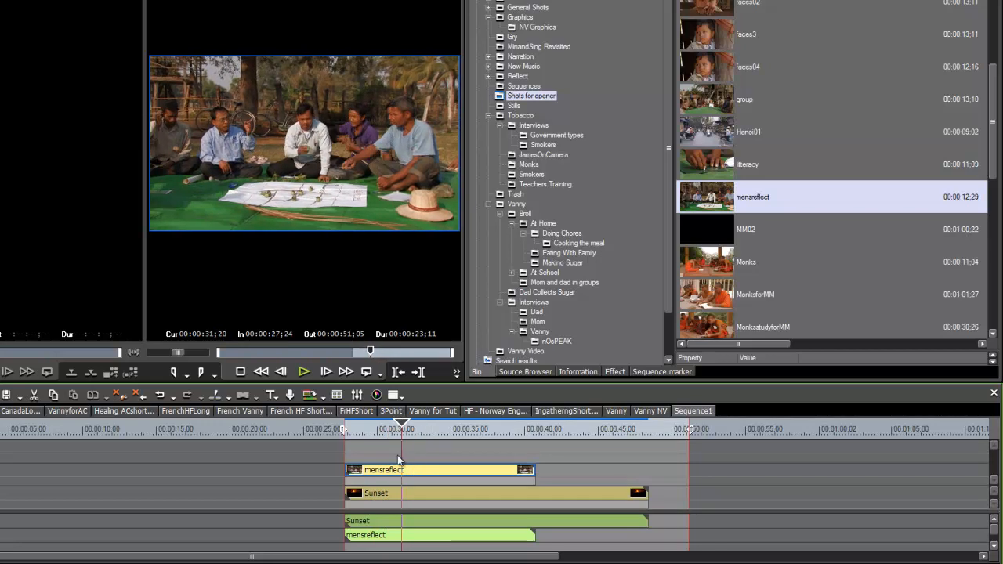
# - Use the Layouter to shrink the mensreflect clip to about two thirds of the frame and position it at X -0.85 %, Y 14.04 %
pyautogui.rightClick(439, 473)
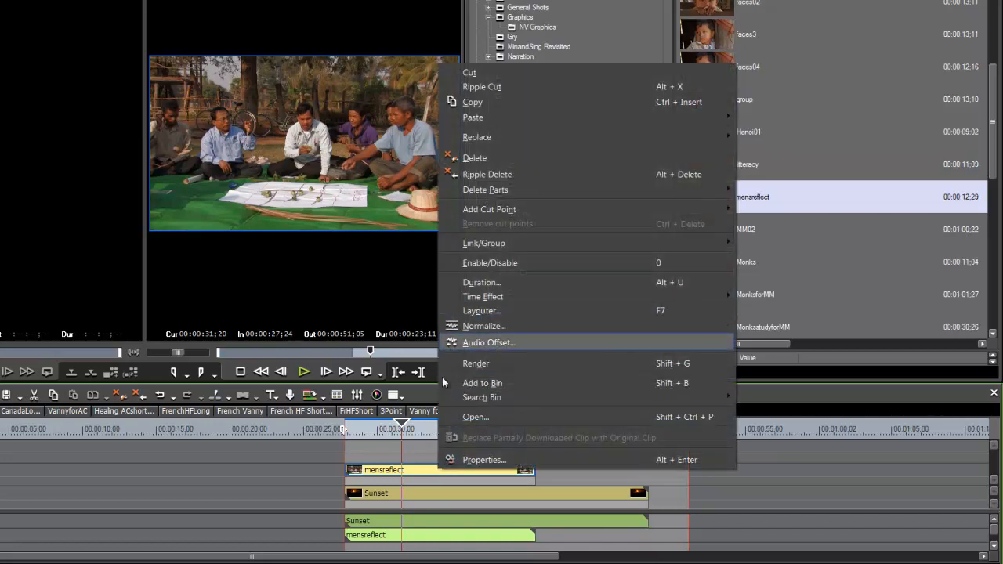
pyautogui.click(415, 474)
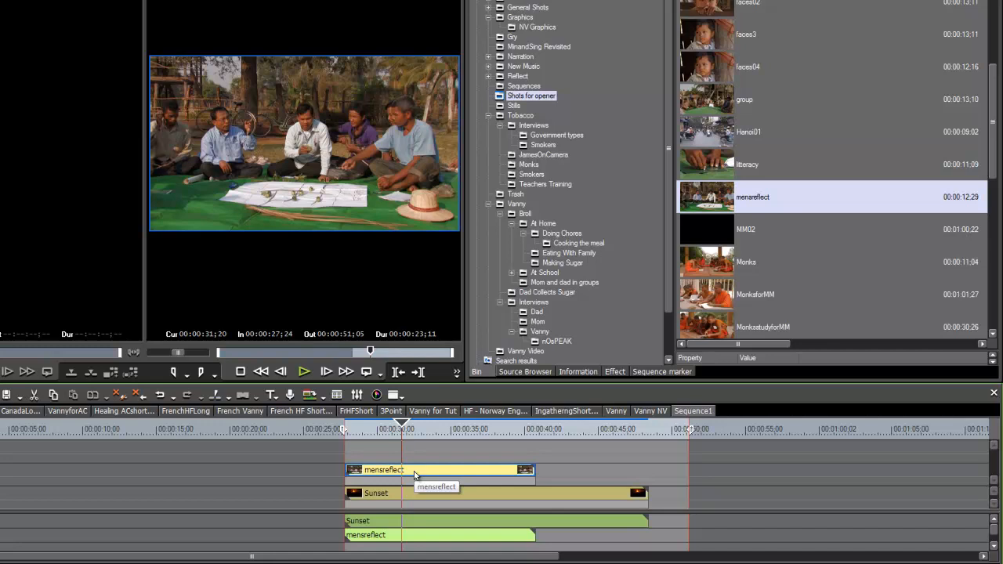
pyautogui.rightClick(414, 471)
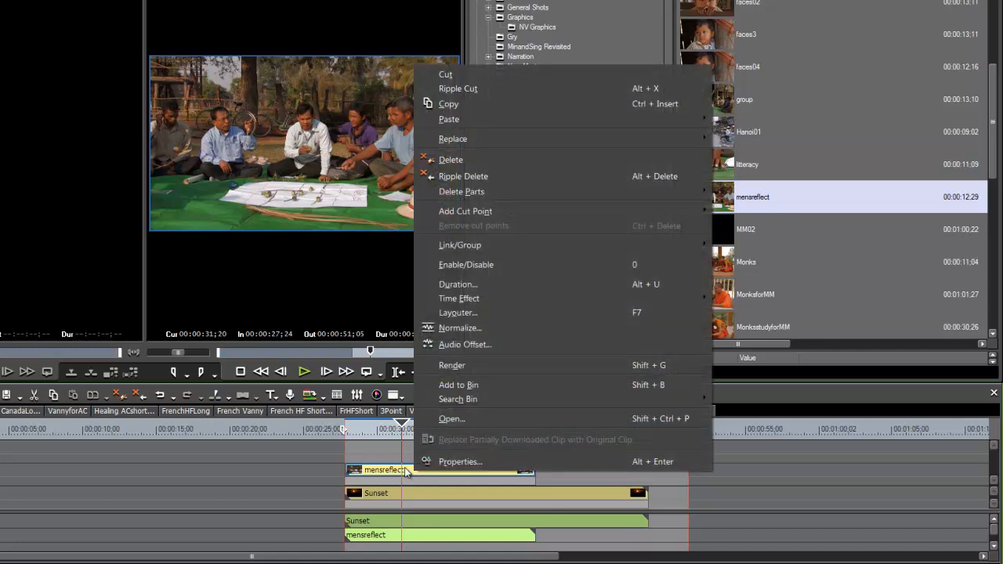
pyautogui.click(471, 312)
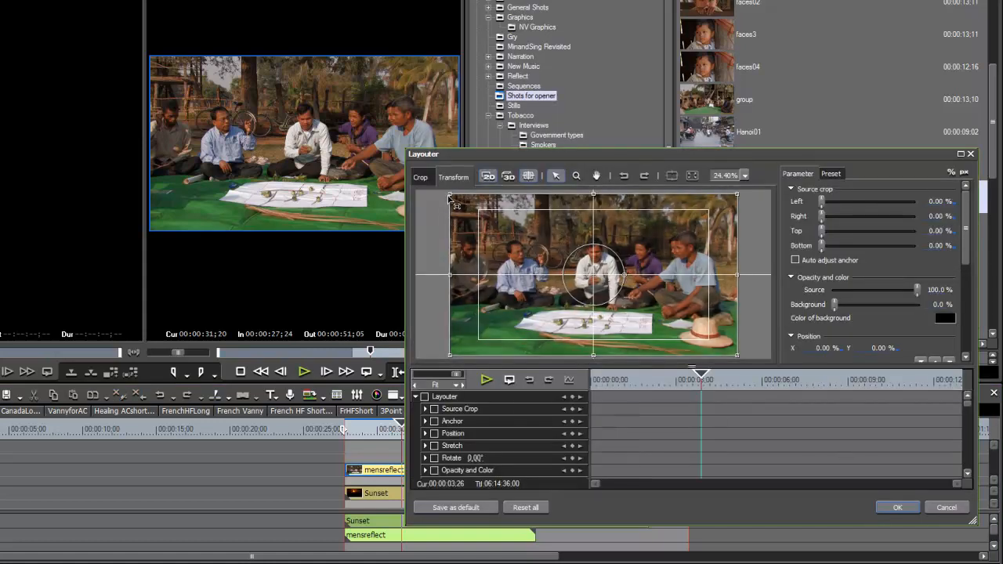
pyautogui.moveTo(452, 197); pyautogui.dragTo(467, 224)
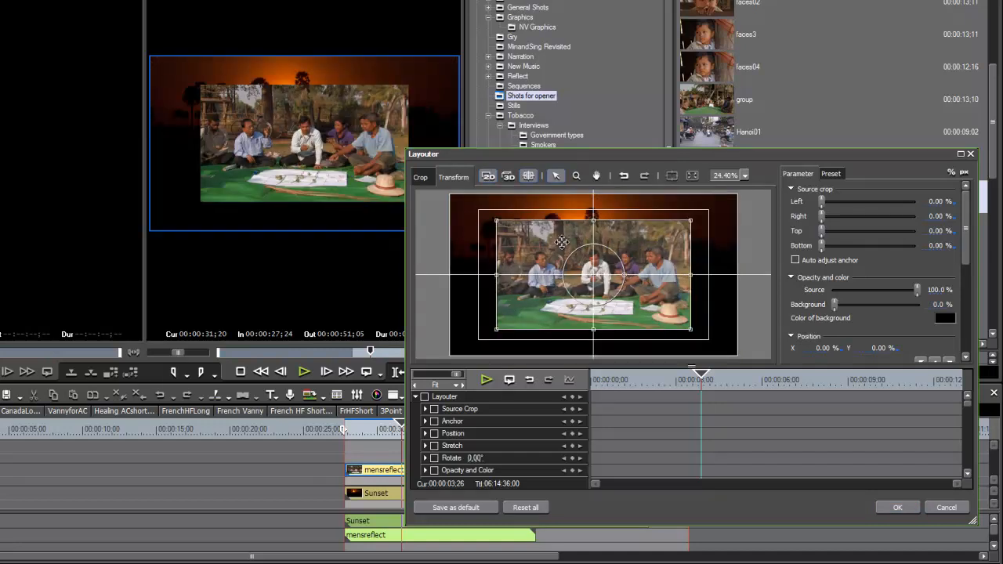
pyautogui.moveTo(563, 246); pyautogui.dragTo(560, 268)
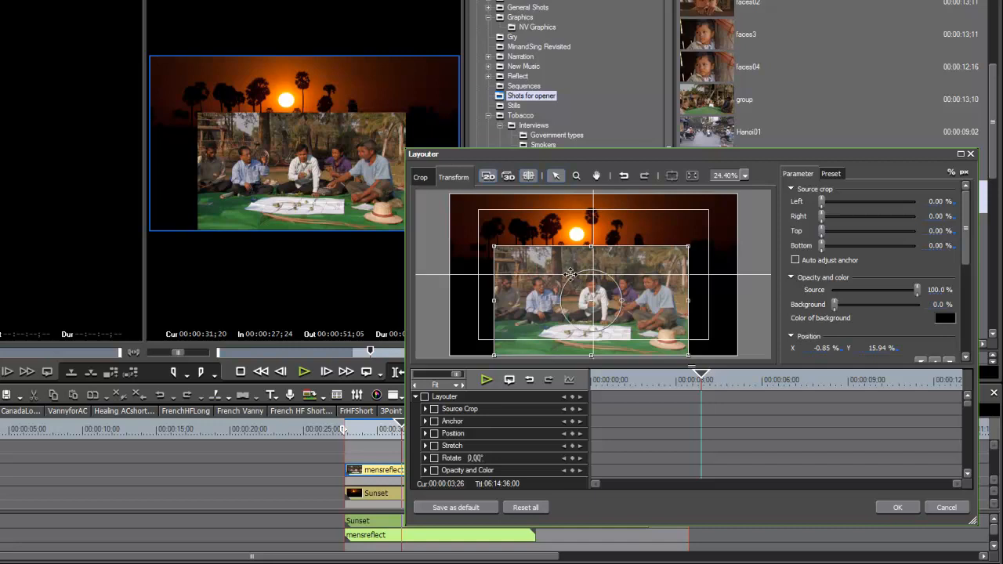
pyautogui.moveTo(571, 270); pyautogui.dragTo(567, 267)
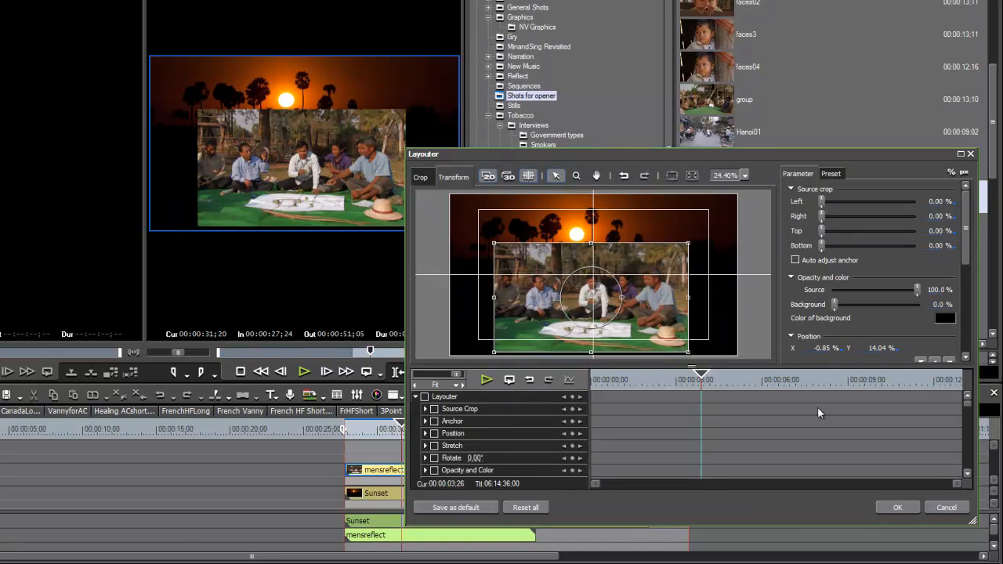
pyautogui.click(900, 507)
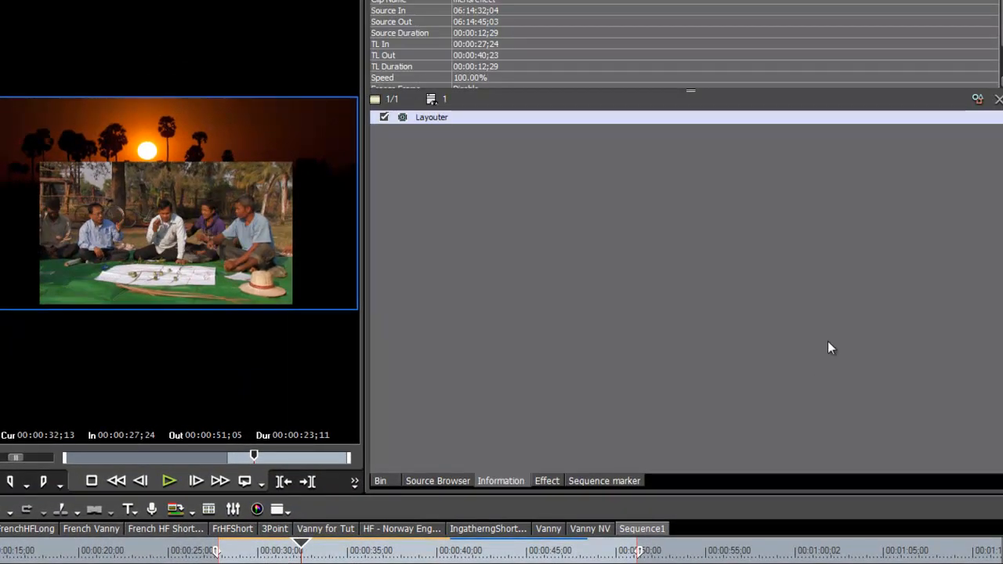
# - Apply the Mask video filter to the mensreflect clip
pyautogui.click(550, 481)
pyautogui.click(722, 347)
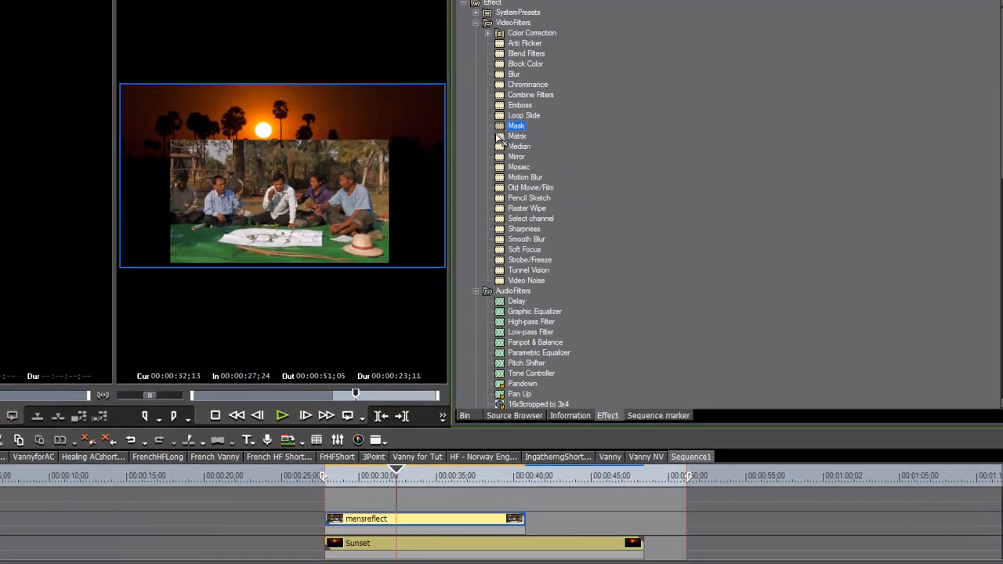
pyautogui.click(505, 519)
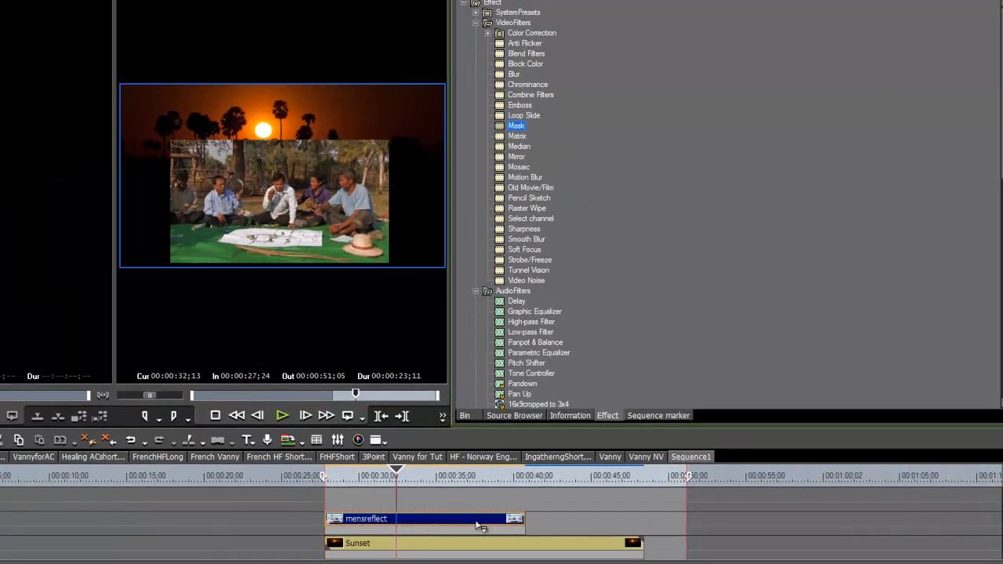
pyautogui.moveTo(476, 526); pyautogui.dragTo(477, 525)
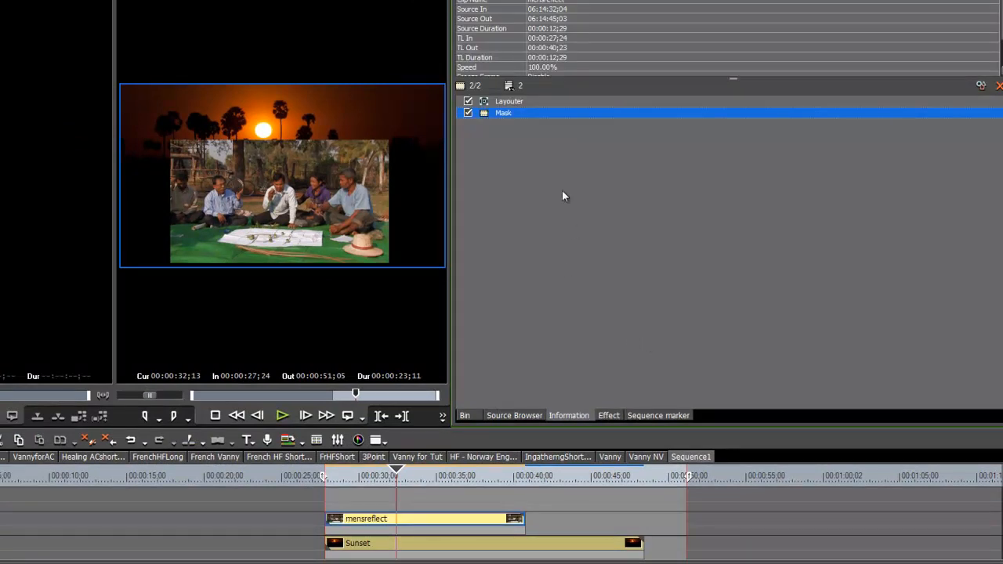
# - Draw an elliptical mask around the seated men, scaled to about 95.5 % and positioned at about X -17, Y 170 px
pyautogui.doubleClick(500, 112)
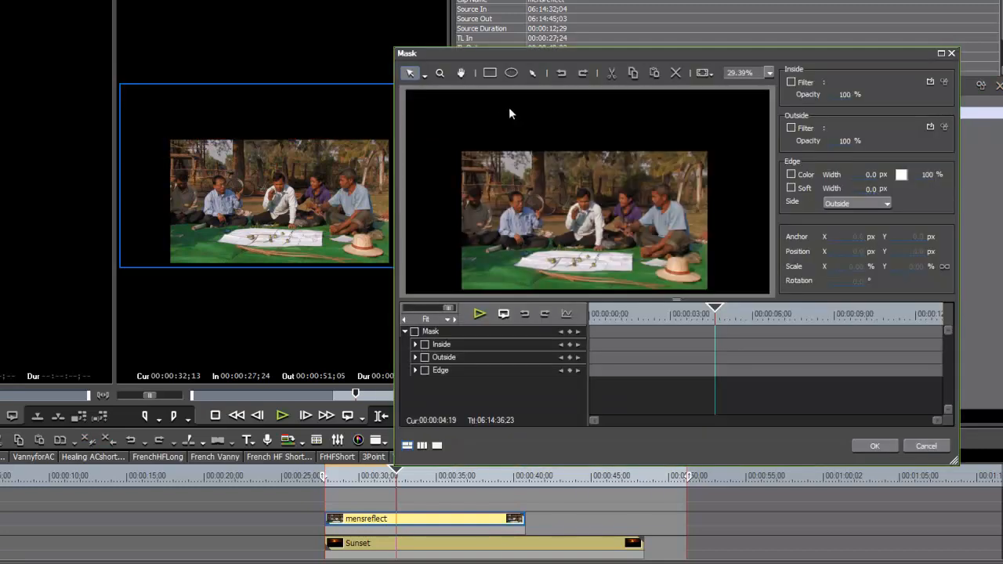
pyautogui.moveTo(622, 51)
pyautogui.mouseDown()
pyautogui.moveTo(609, 56)
pyautogui.moveTo(612, 38)
pyautogui.moveTo(611, 47)
pyautogui.mouseUp()
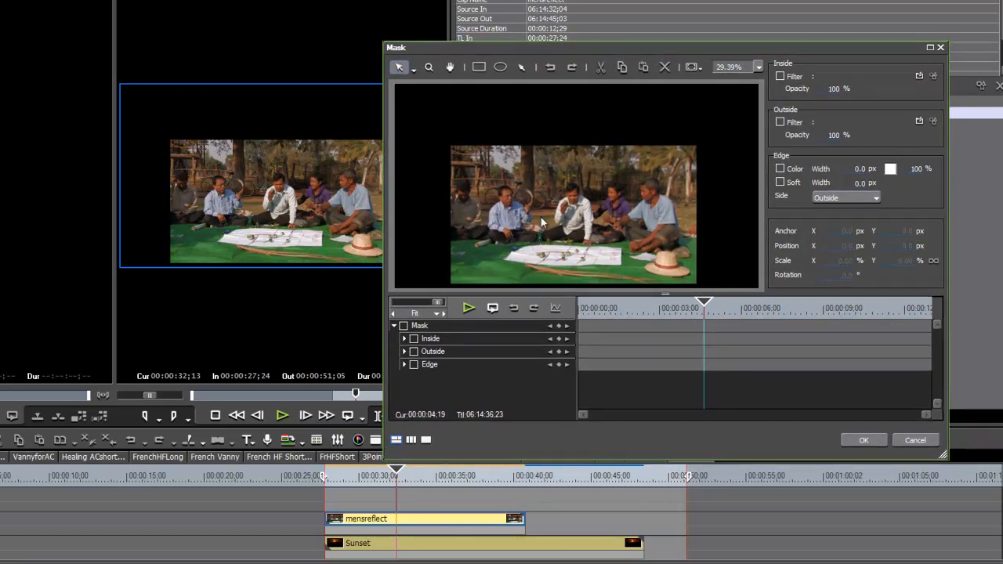
pyautogui.click(502, 68)
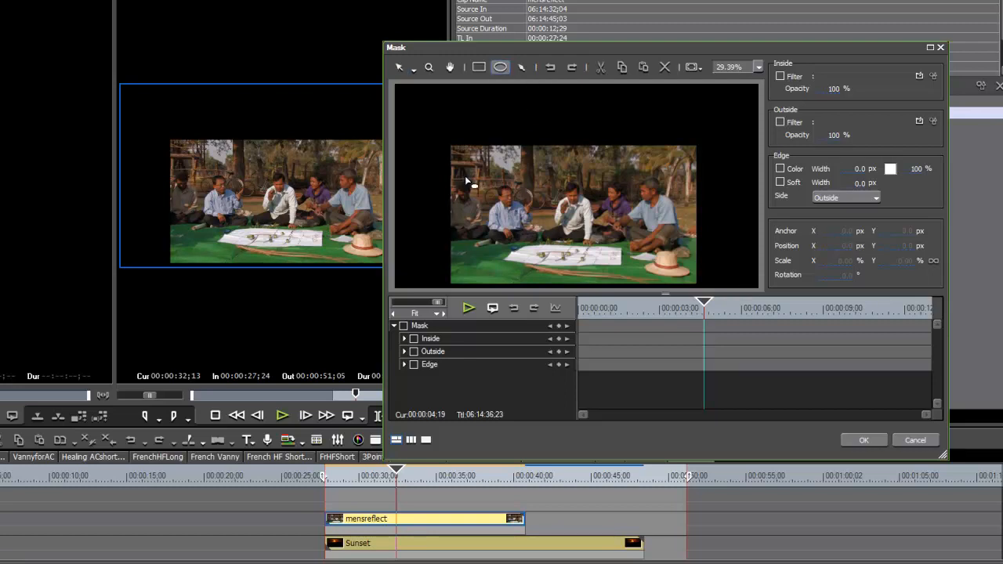
pyautogui.moveTo(457, 170); pyautogui.dragTo(688, 279)
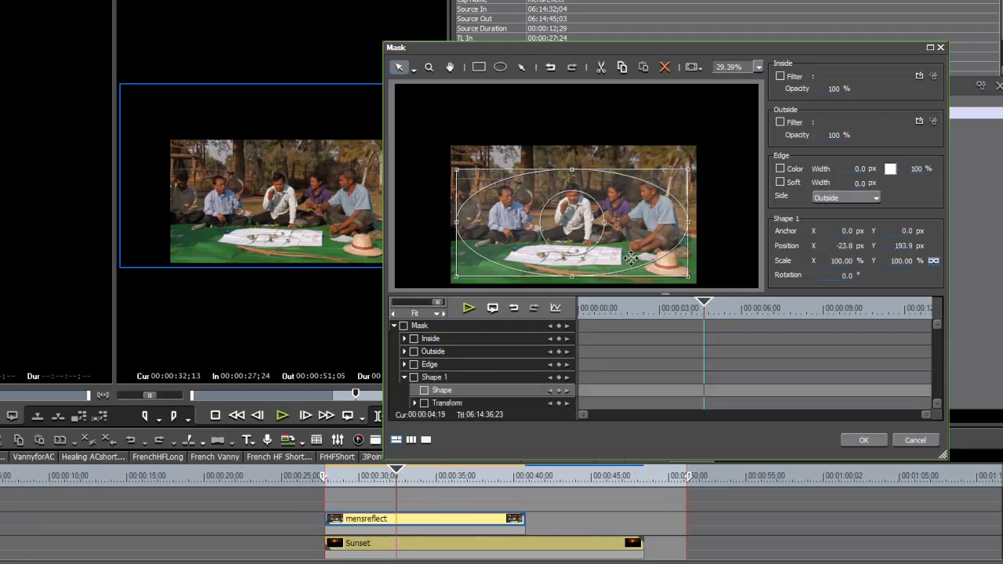
pyautogui.moveTo(582, 237); pyautogui.dragTo(584, 233)
pyautogui.moveTo(574, 166); pyautogui.dragTo(589, 213)
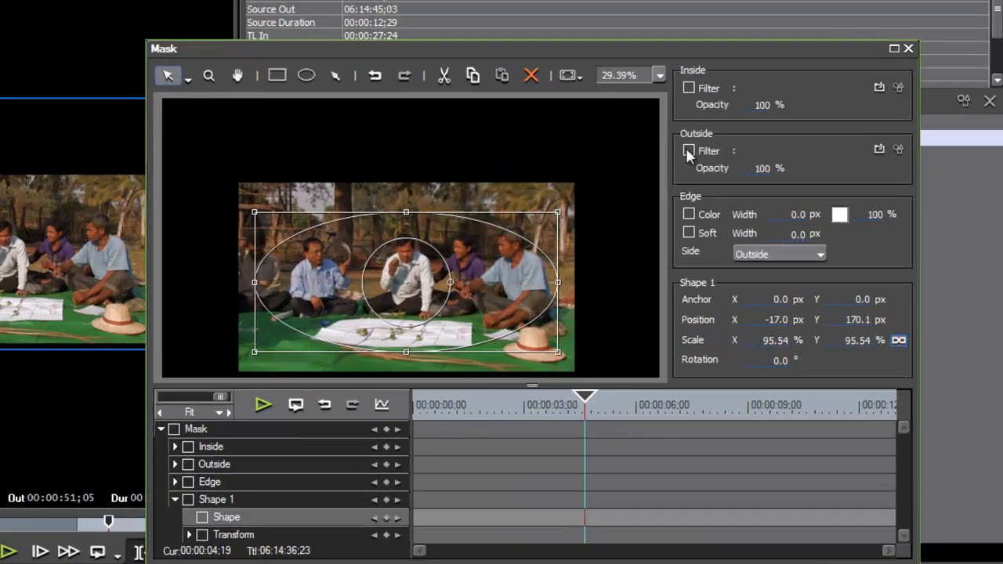
# - Enable the mask's outside filter with 0 % opacity and enlarge the ellipse to about 106 % scale
pyautogui.click(688, 151)
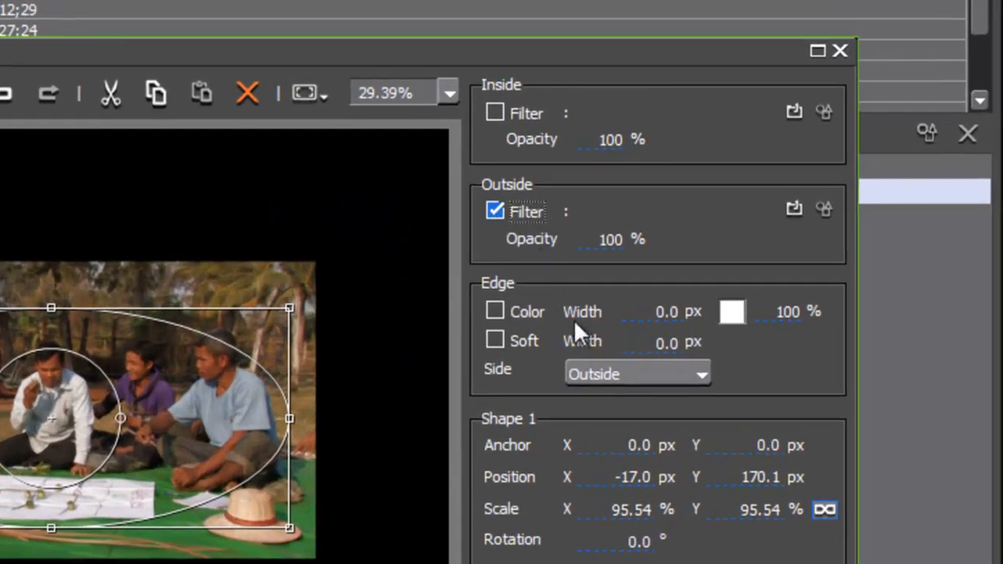
pyautogui.click(618, 239)
pyautogui.moveTo(619, 239); pyautogui.dragTo(665, 239)
pyautogui.doubleClick(602, 245)
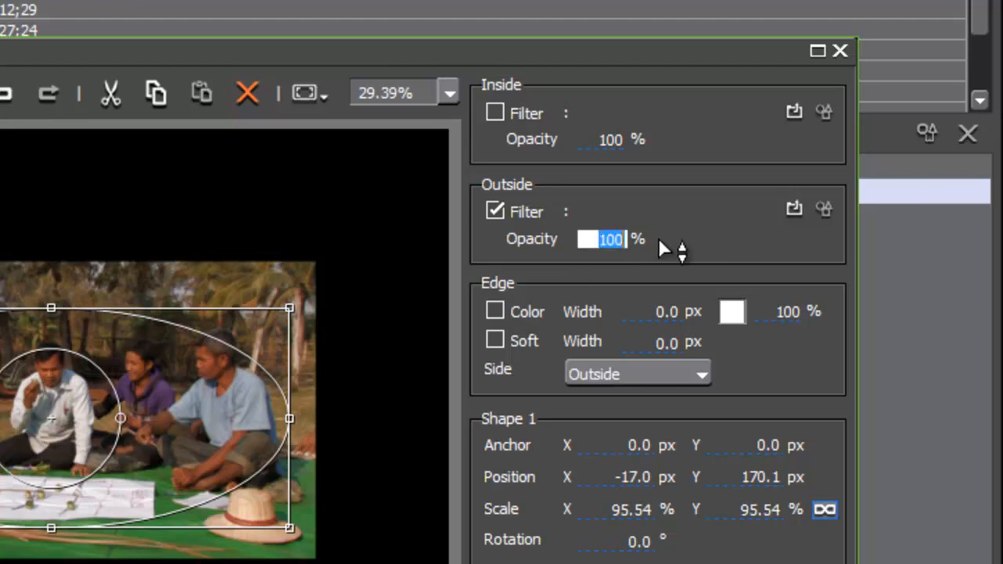
pyautogui.write('0')
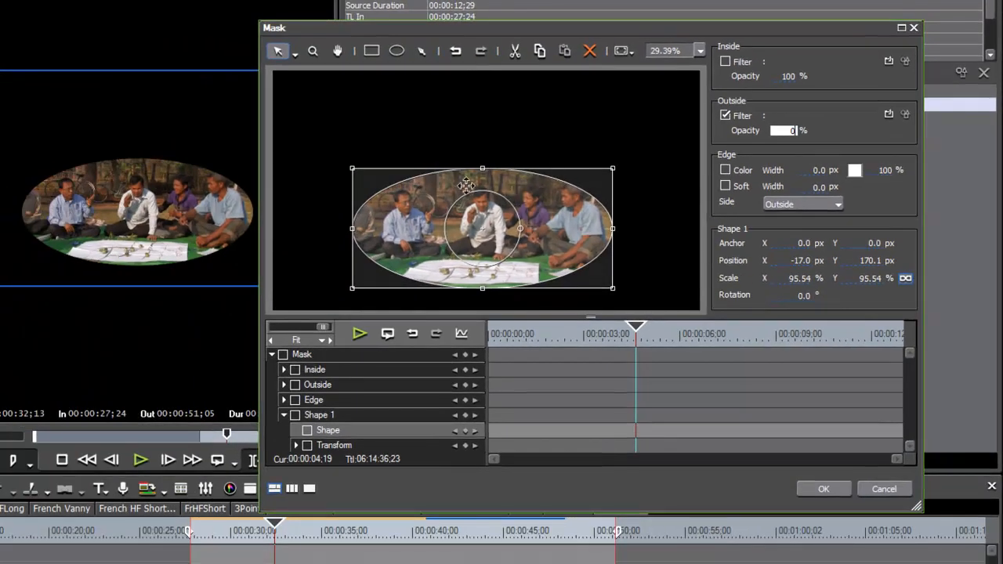
pyautogui.moveTo(483, 170); pyautogui.dragTo(485, 165)
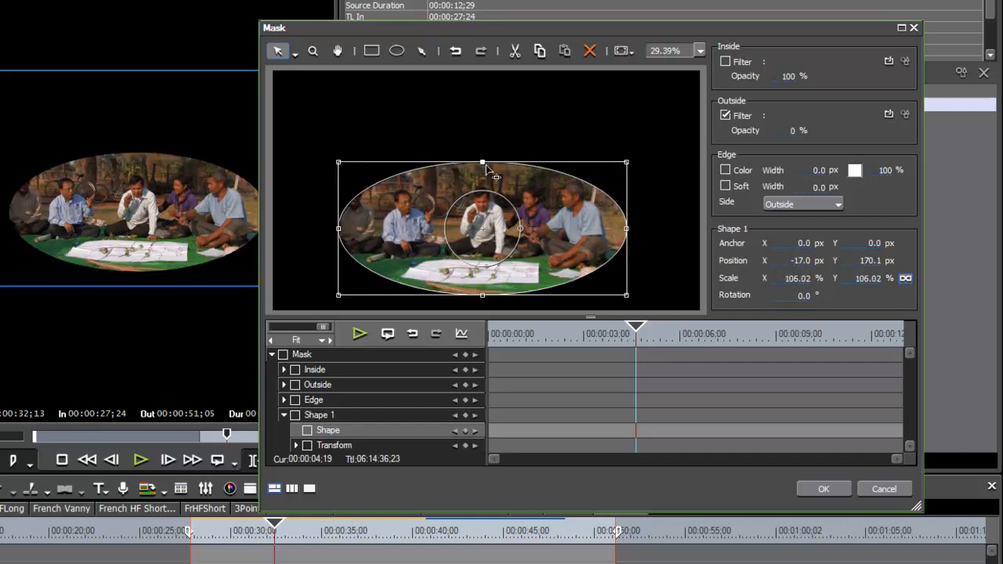
pyautogui.click(831, 490)
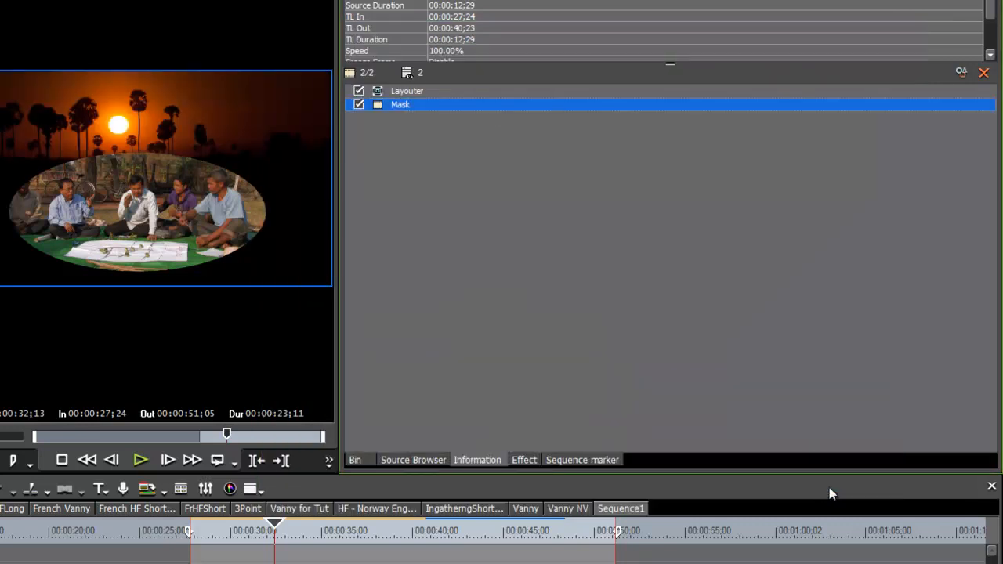
# - Give the mensreflect clip's mask a soft edge 200 px wide
pyautogui.doubleClick(403, 107)
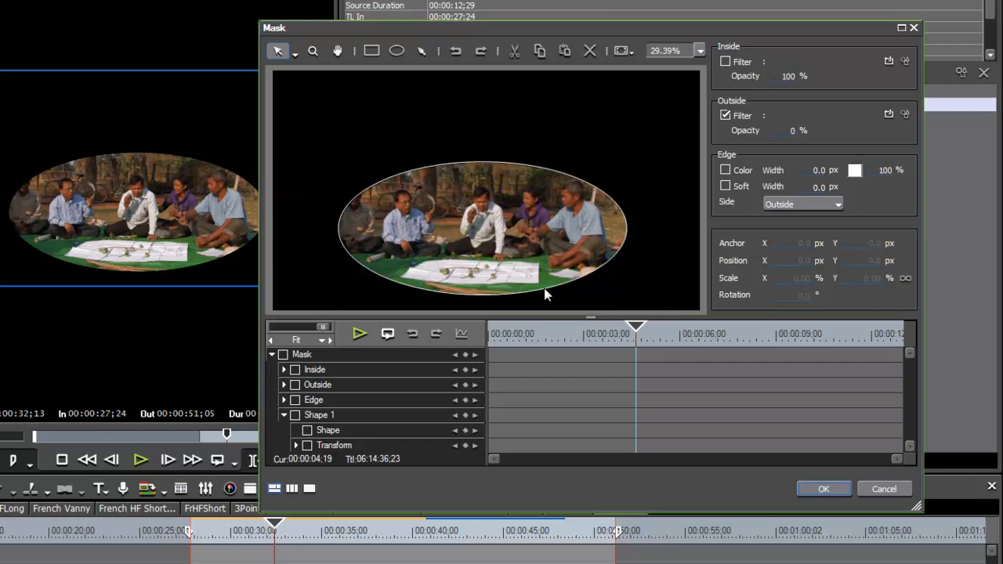
pyautogui.click(724, 185)
pyautogui.moveTo(820, 198); pyautogui.dragTo(890, 55)
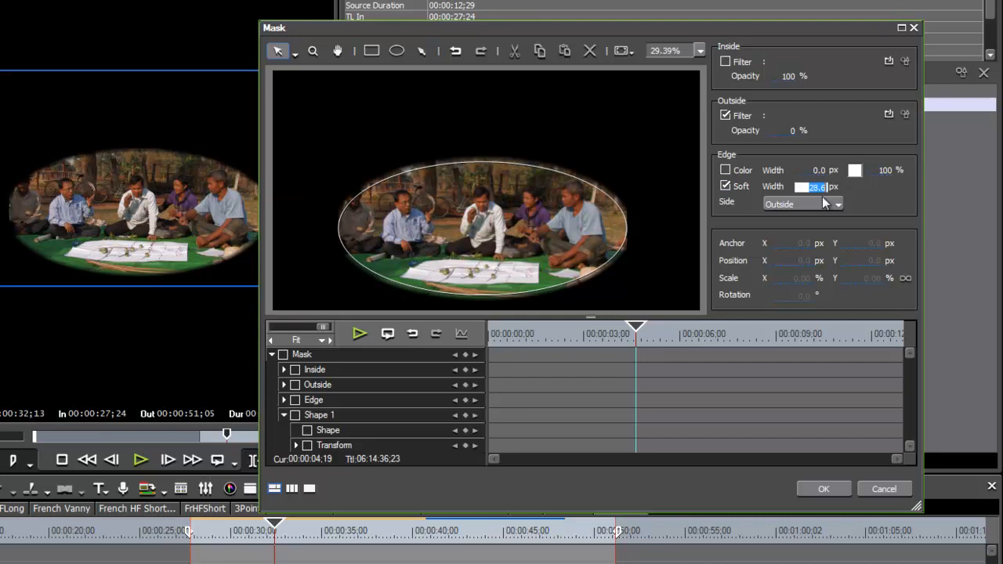
pyautogui.moveTo(823, 188); pyautogui.dragTo(830, 150)
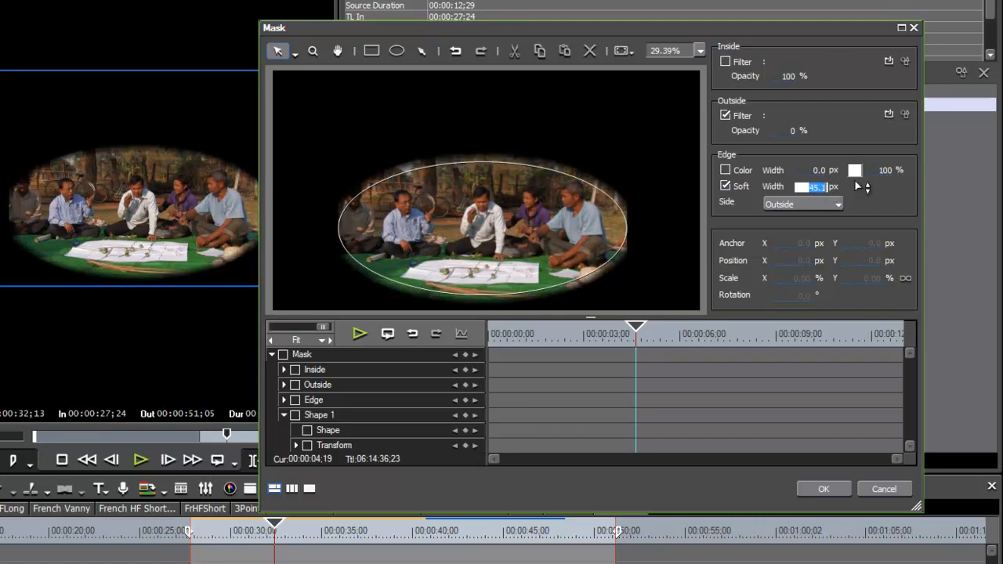
pyautogui.write('200')
pyautogui.press('Return')
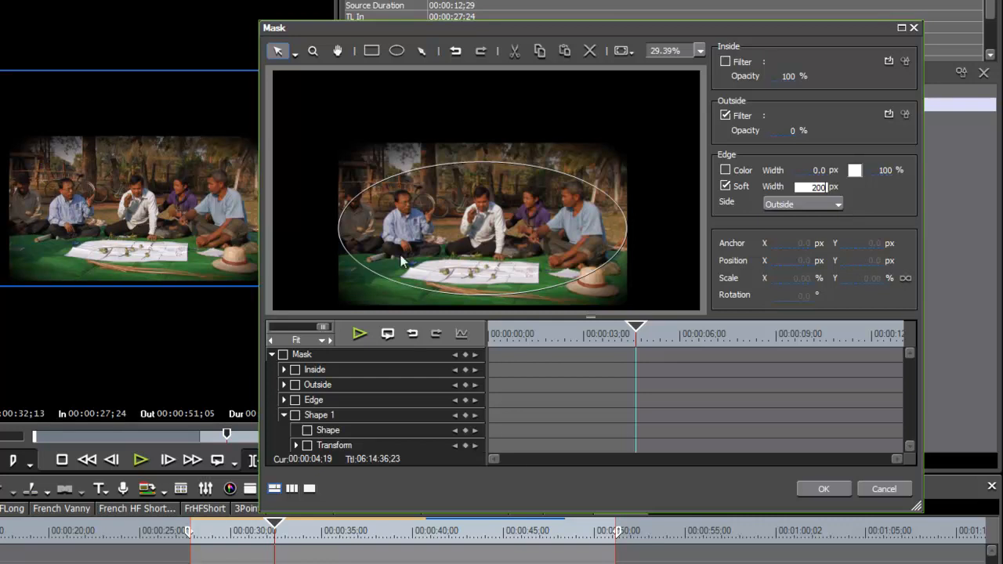
# - Set the mask's soft edge to fall on the inside of the ellipse and apply the mask settings
pyautogui.click(837, 206)
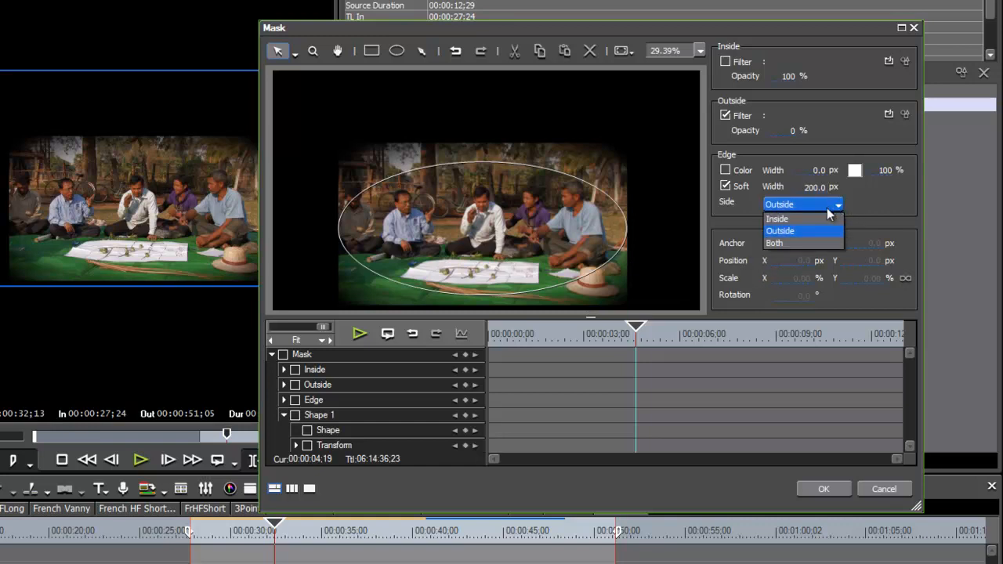
pyautogui.click(810, 219)
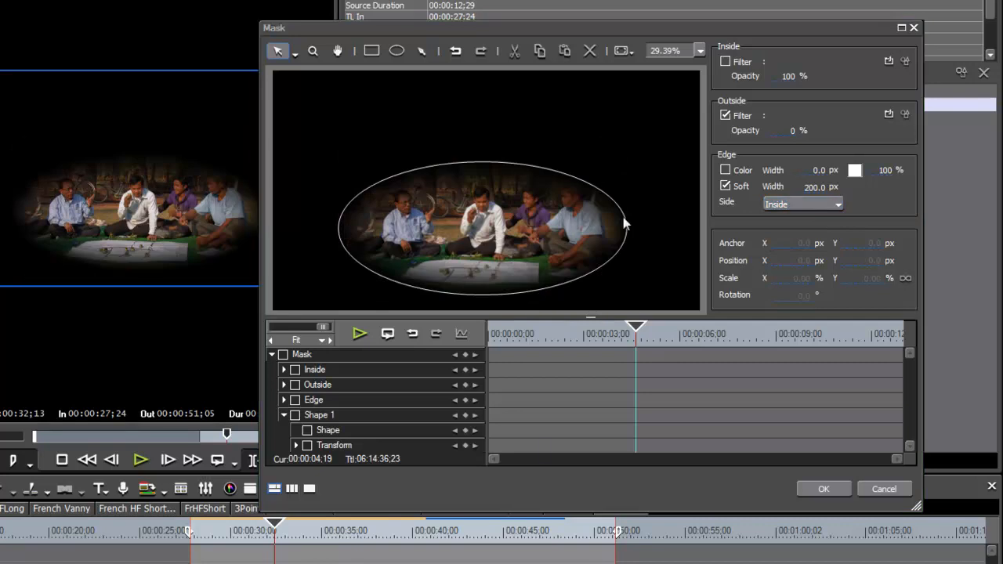
pyautogui.click(825, 489)
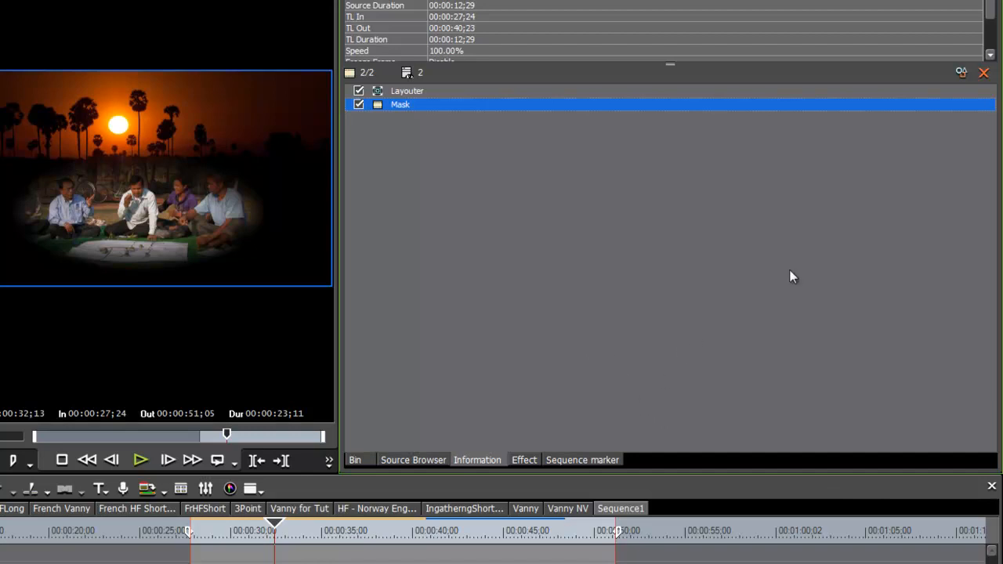
# - Add keyframes for all Layouter parameters at the very start of the mensreflect clip and expand the Position parameters
pyautogui.click(409, 91)
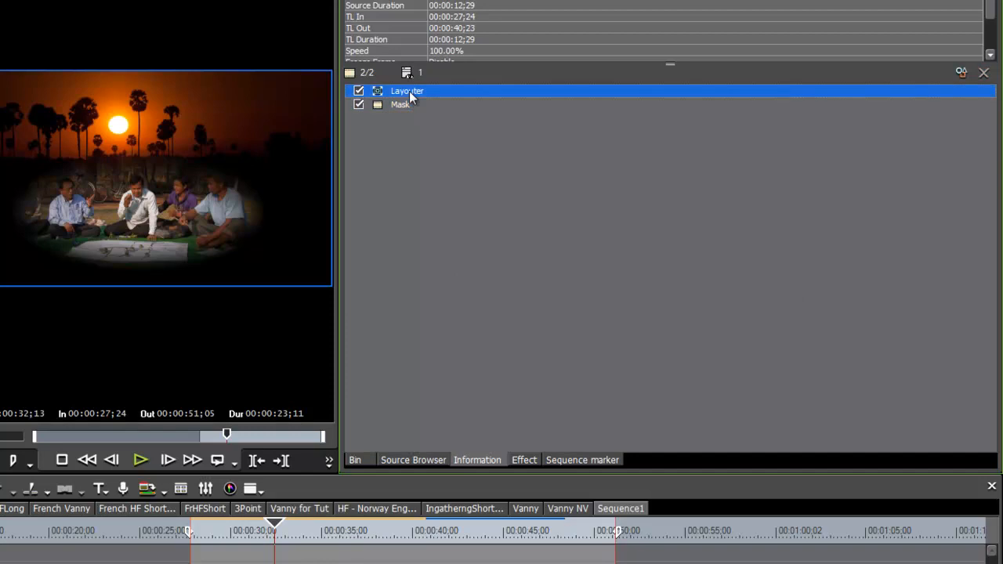
pyautogui.doubleClick(409, 91)
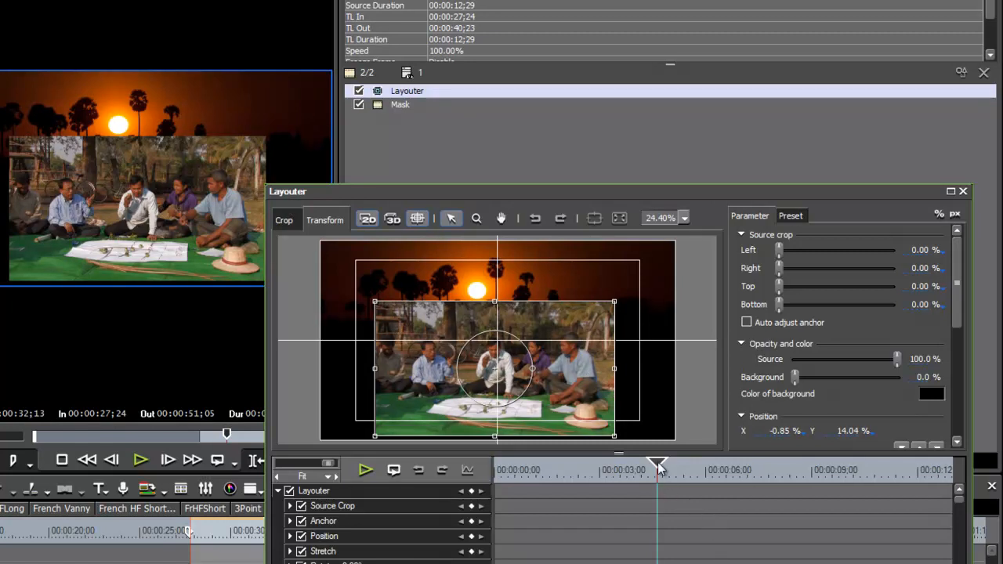
pyautogui.moveTo(663, 470); pyautogui.dragTo(471, 494)
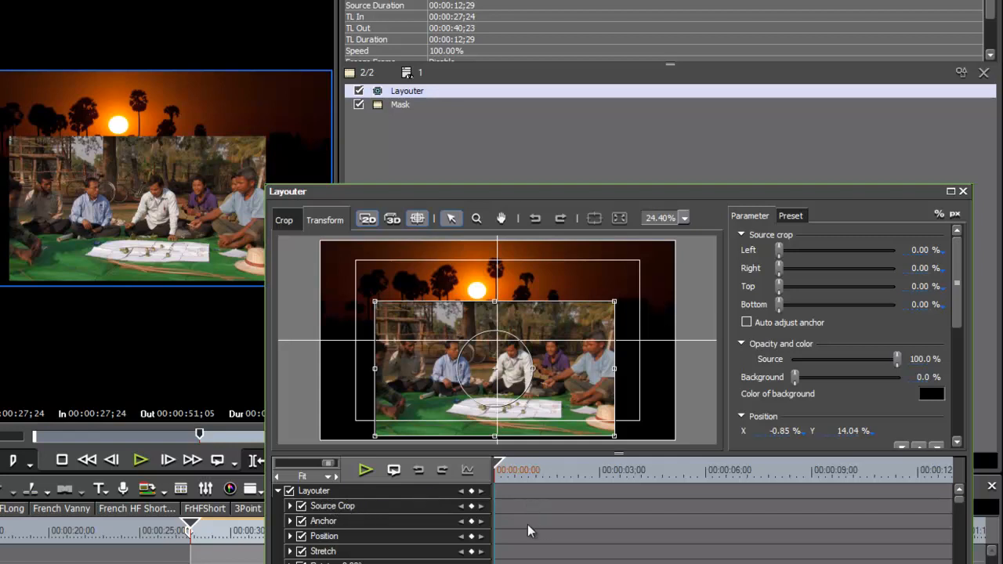
pyautogui.click(471, 490)
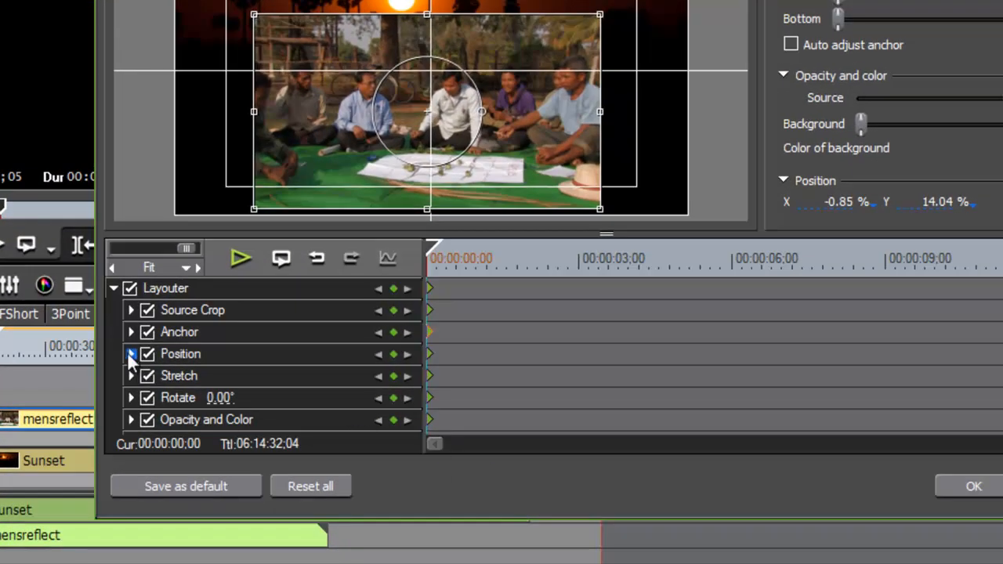
pyautogui.click(131, 355)
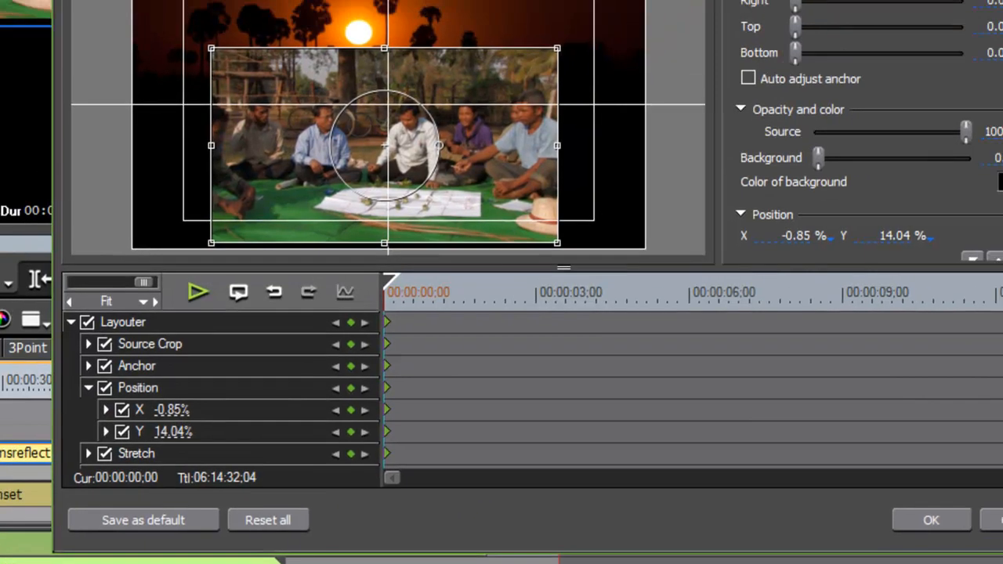
# - Set the mensreflect clip's starting horizontal layout position to 8.81 %
pyautogui.moveTo(943, 112); pyautogui.dragTo(940, 195)
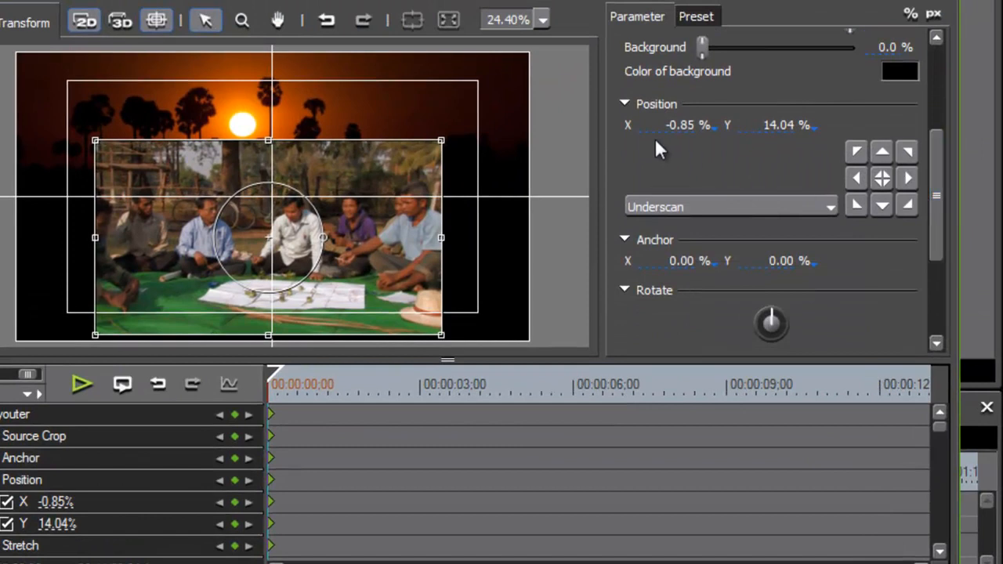
pyautogui.moveTo(683, 125); pyautogui.dragTo(703, 74)
pyautogui.moveTo(702, 127); pyautogui.dragTo(714, 159)
pyautogui.moveTo(686, 127); pyautogui.dragTo(728, 77)
pyautogui.moveTo(692, 133); pyautogui.dragTo(672, 112)
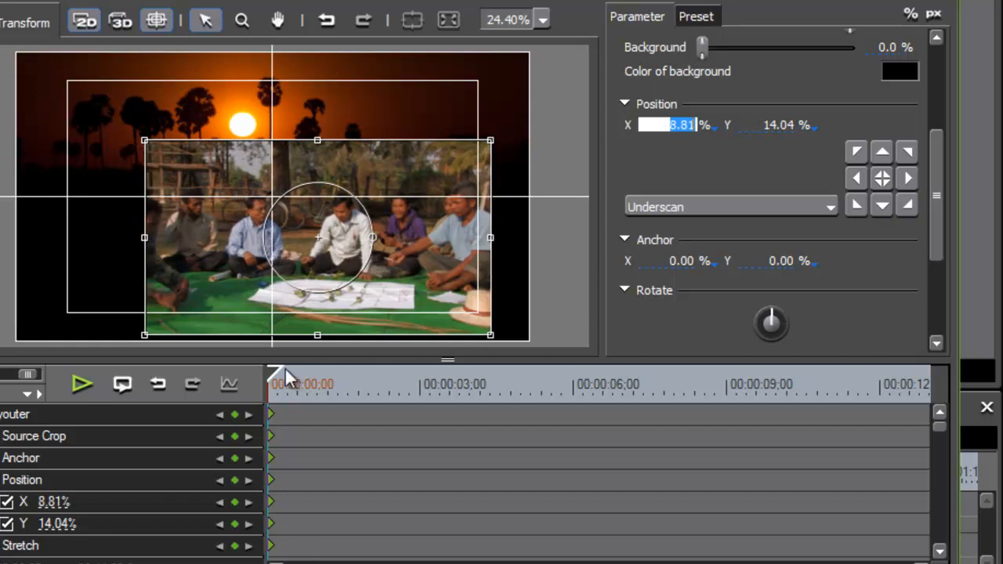
# - Keyframe the layout anchor X at 20.45 % about 7.7 seconds into the mensreflect clip
pyautogui.moveTo(272, 381); pyautogui.dragTo(661, 397)
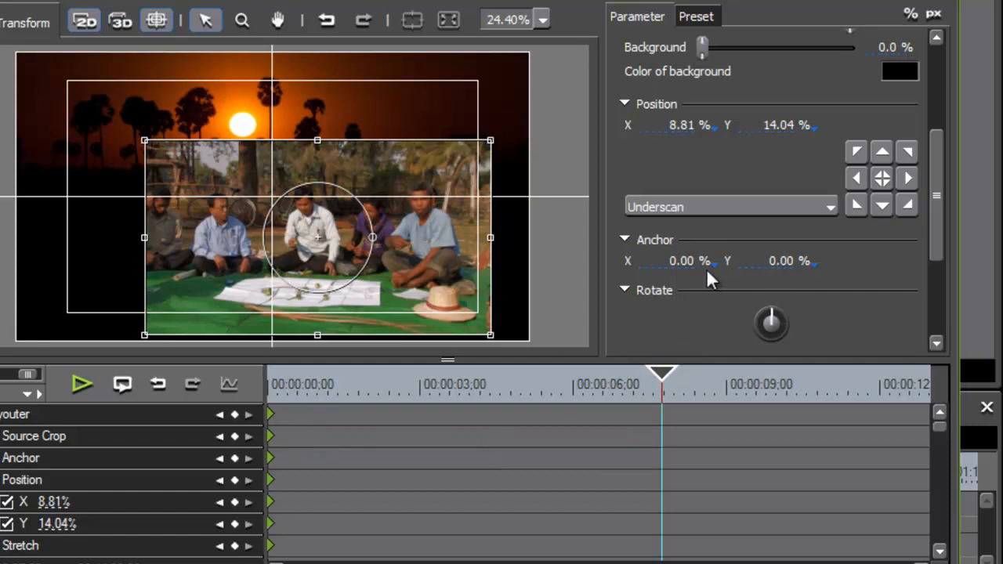
pyautogui.moveTo(687, 263); pyautogui.dragTo(692, 225)
pyautogui.moveTo(689, 263); pyautogui.dragTo(696, 58)
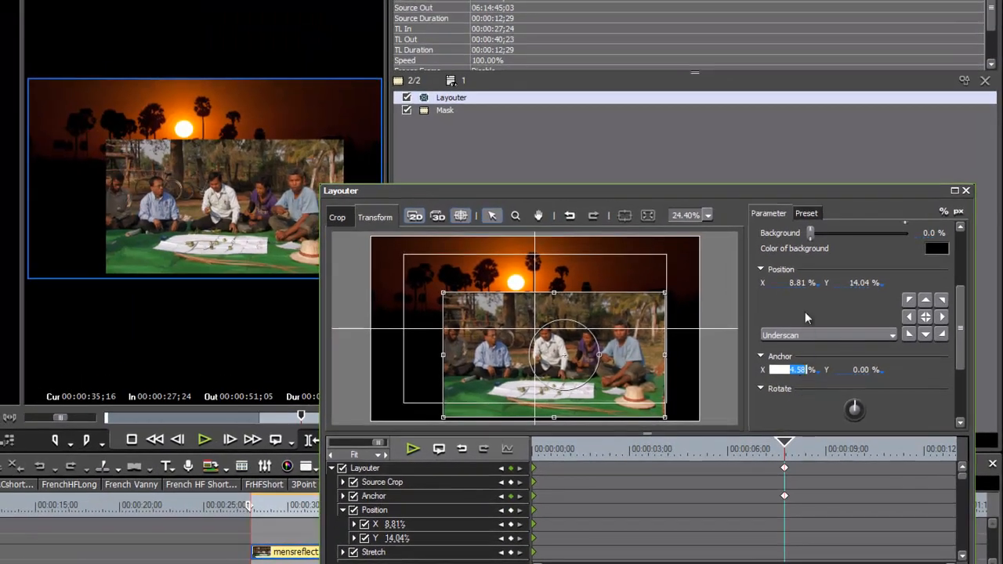
pyautogui.moveTo(807, 380); pyautogui.dragTo(852, 416)
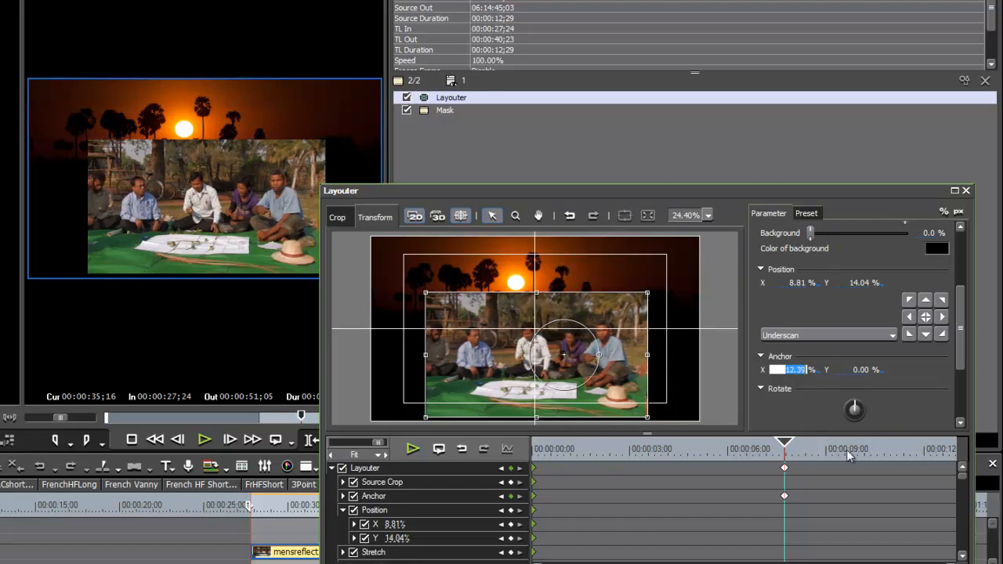
pyautogui.moveTo(798, 376); pyautogui.dragTo(817, 195)
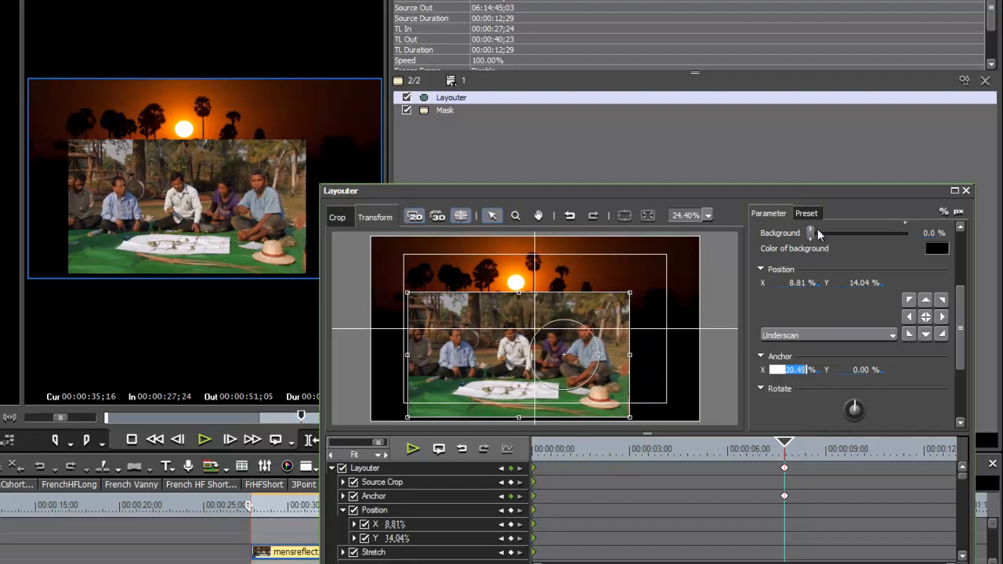
# - Play the layout animation from the clip's start and apply the Layouter settings
pyautogui.moveTo(787, 447); pyautogui.dragTo(504, 471)
pyautogui.press('space')
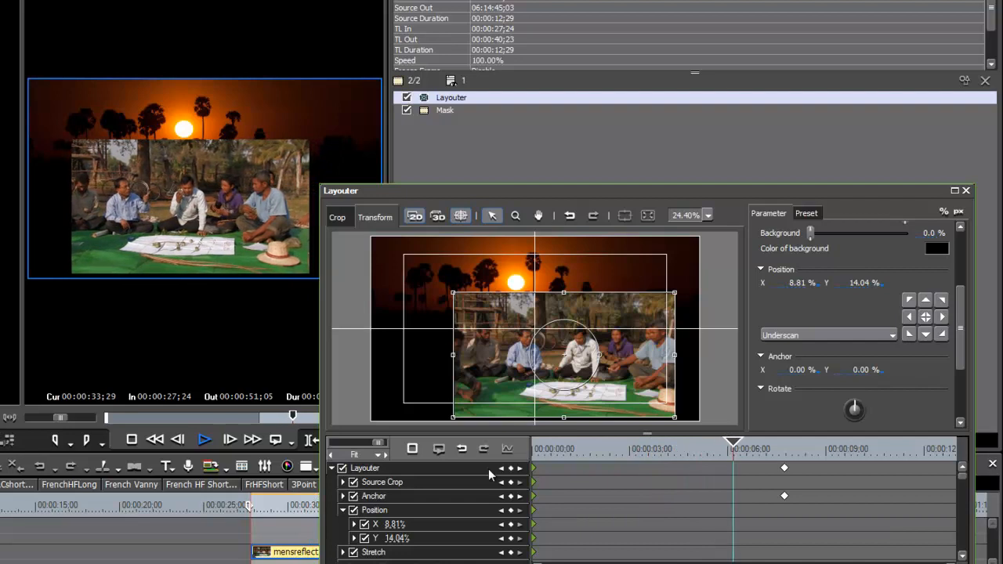
pyautogui.press('space')
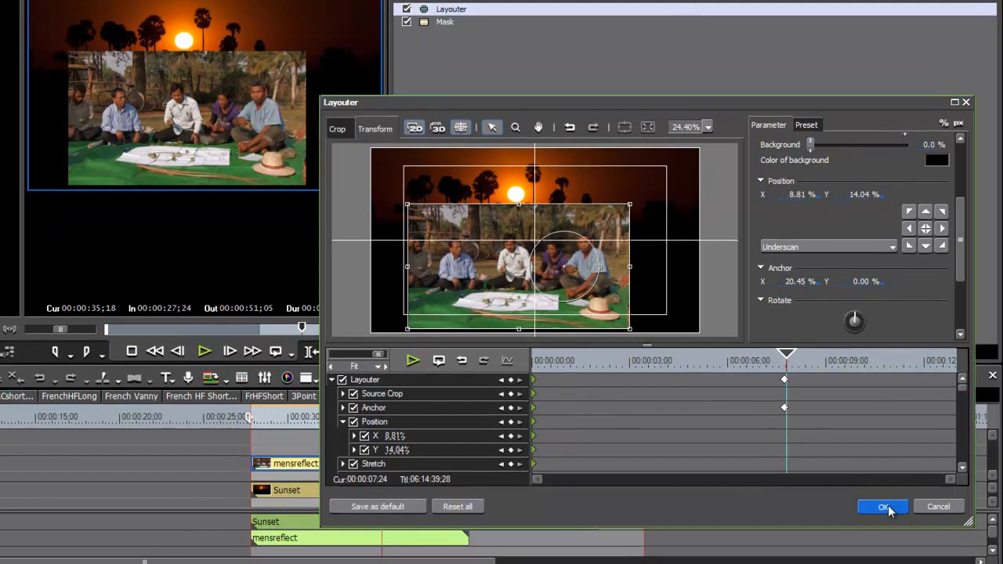
pyautogui.click(885, 509)
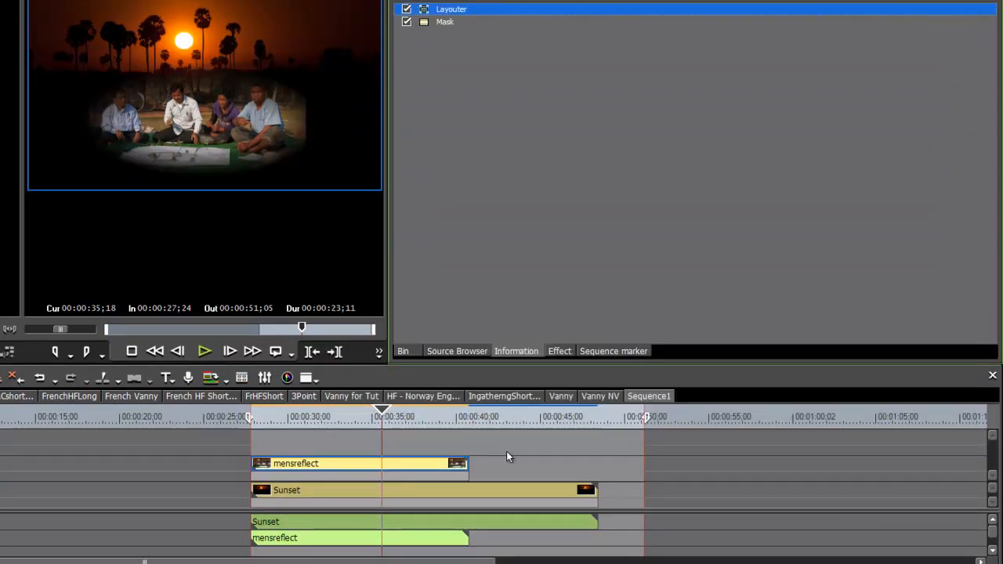
# - Play back the masked clip's movement over the Sunset background and check the mask's framing around the men
pyautogui.moveTo(381, 416)
pyautogui.mouseDown()
pyautogui.moveTo(253, 424)
pyautogui.moveTo(381, 421)
pyautogui.mouseUp()
pyautogui.press('space')
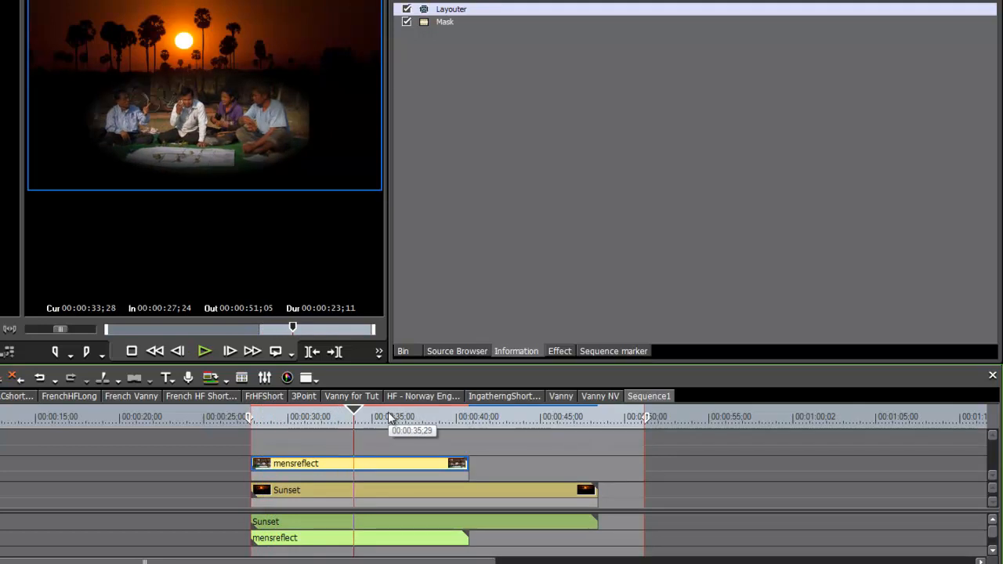
pyautogui.click(455, 10)
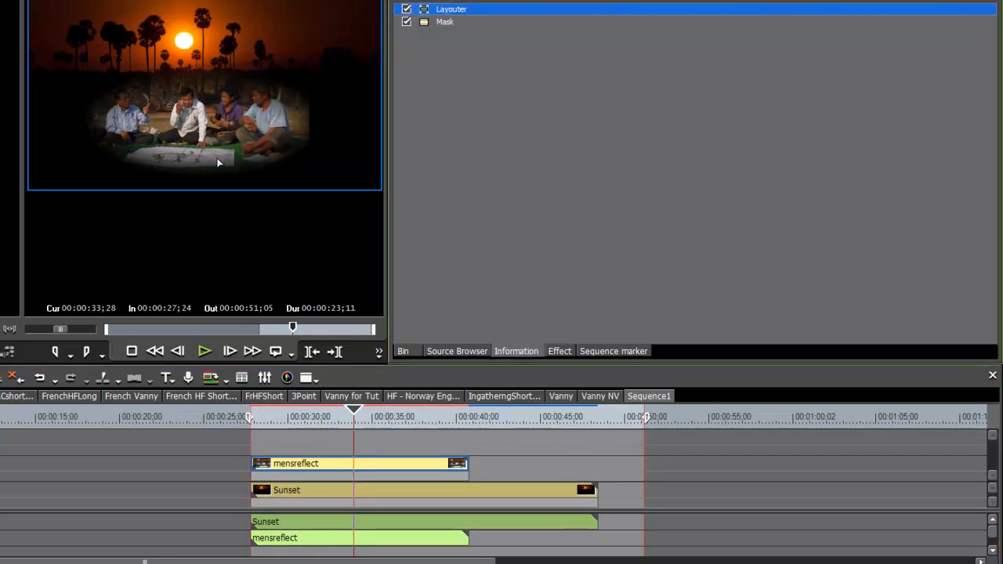
pyautogui.click(277, 329)
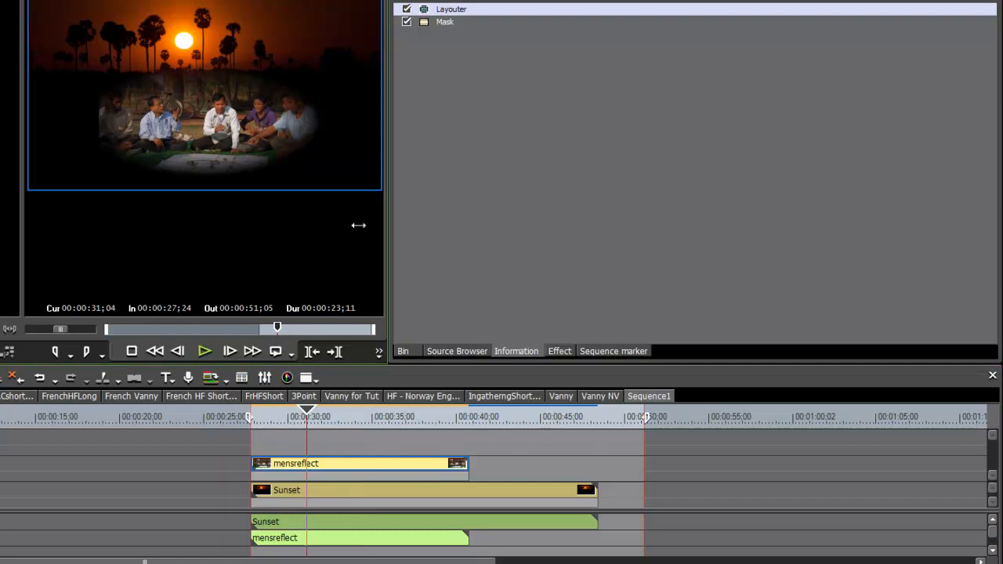
# - Move the mask ellipse slightly downward over the seated men and apply the change
pyautogui.doubleClick(442, 22)
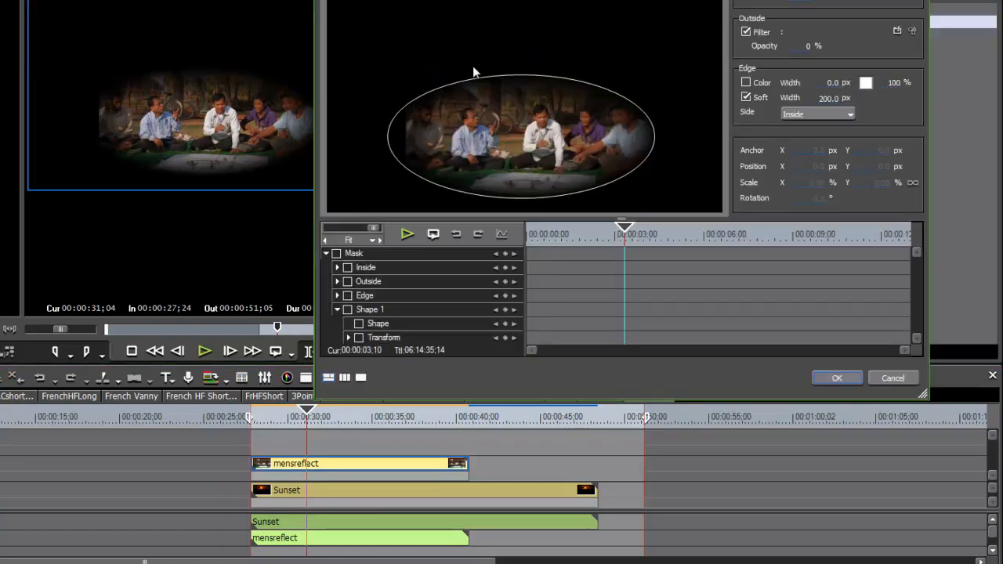
pyautogui.click(519, 123)
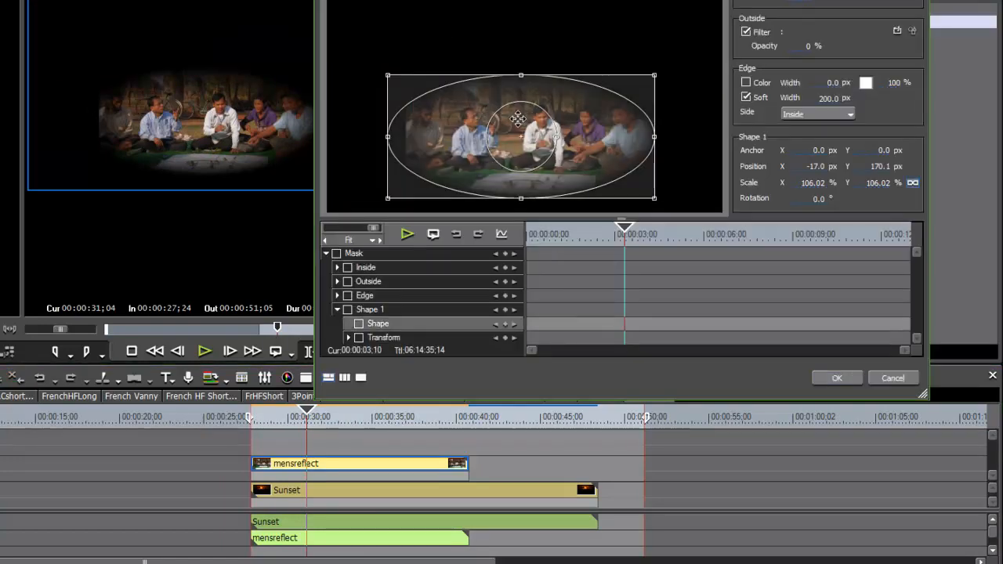
pyautogui.moveTo(518, 119); pyautogui.dragTo(517, 128)
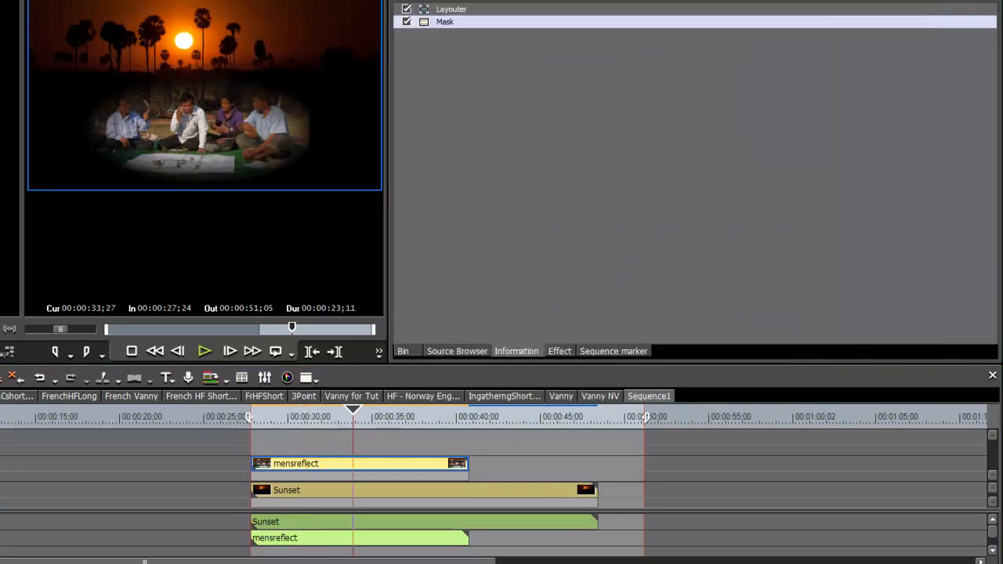
# - Scrub through the mensreflect clip from its start to examine how the mask follows the seated men
pyautogui.press('q')
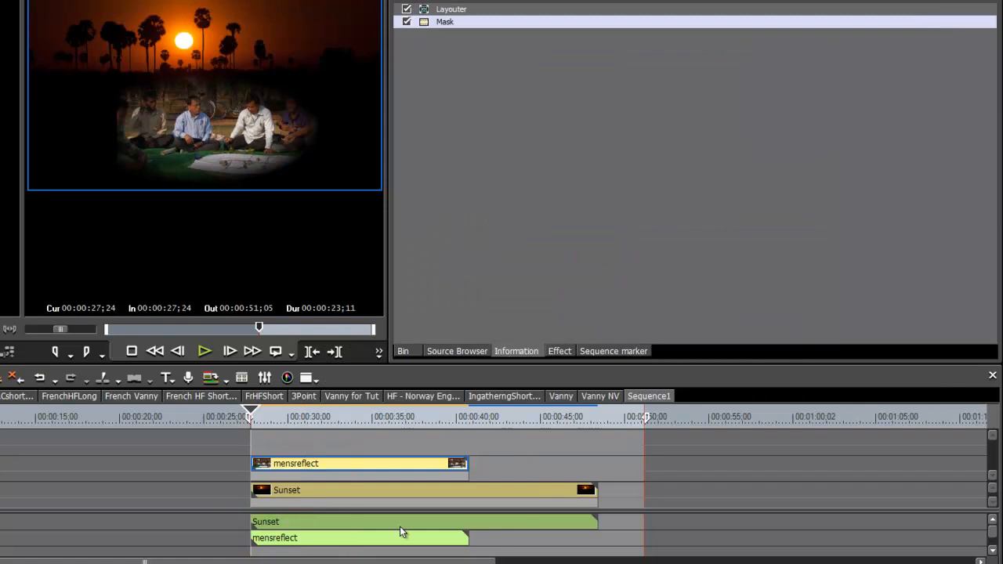
pyautogui.moveTo(246, 416)
pyautogui.mouseDown()
pyautogui.moveTo(280, 416)
pyautogui.moveTo(249, 421)
pyautogui.mouseUp()
pyautogui.click(260, 421)
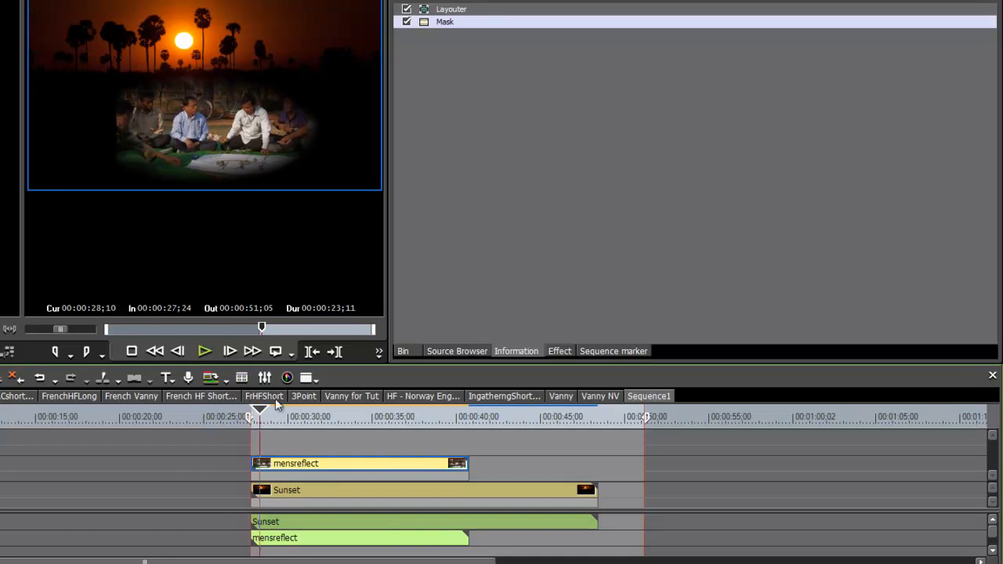
pyautogui.moveTo(261, 417); pyautogui.dragTo(400, 433)
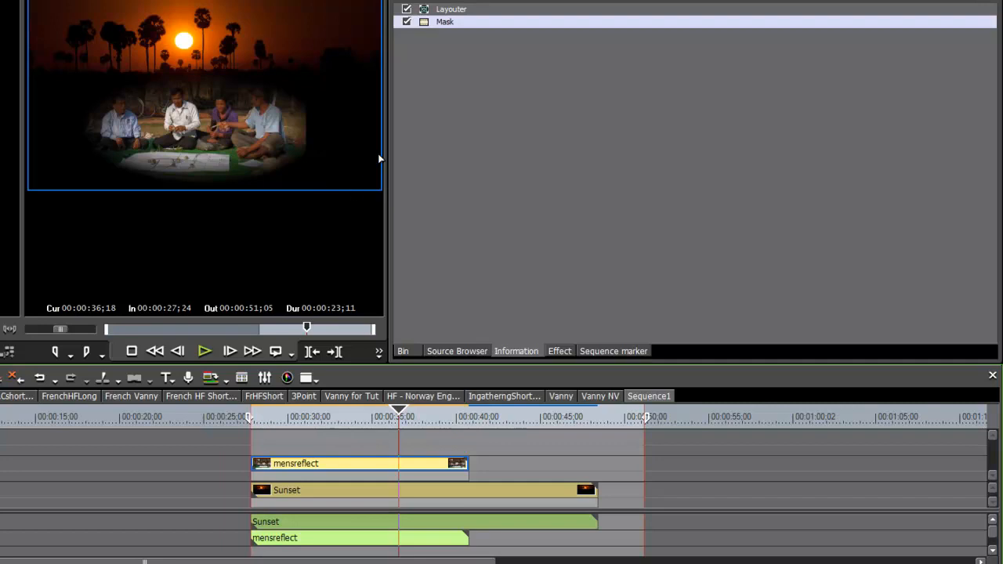
pyautogui.moveTo(399, 417); pyautogui.dragTo(303, 424)
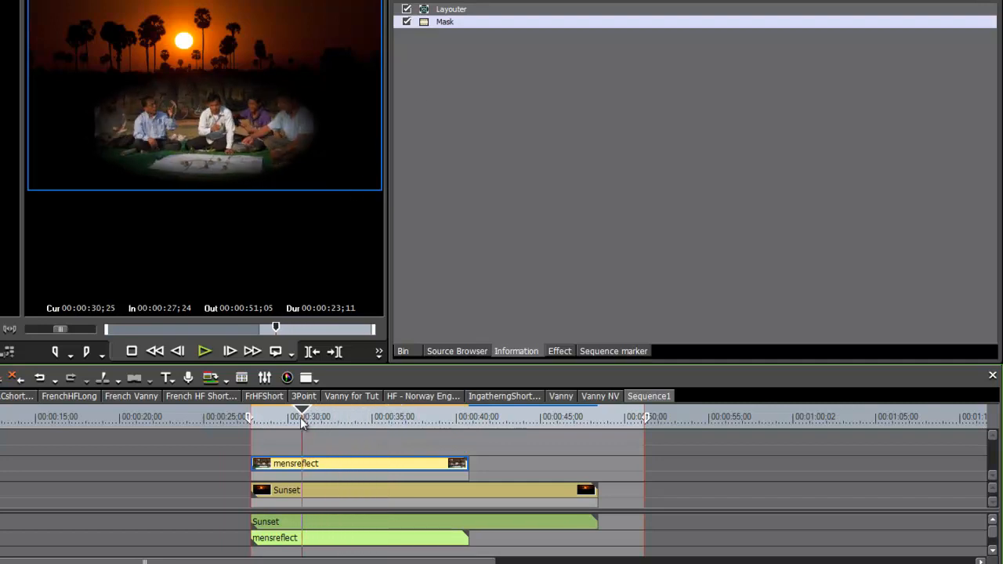
# - Enable keyframing for all mask parameters and add keyframes at the start of the mensreflect clip
pyautogui.doubleClick(450, 22)
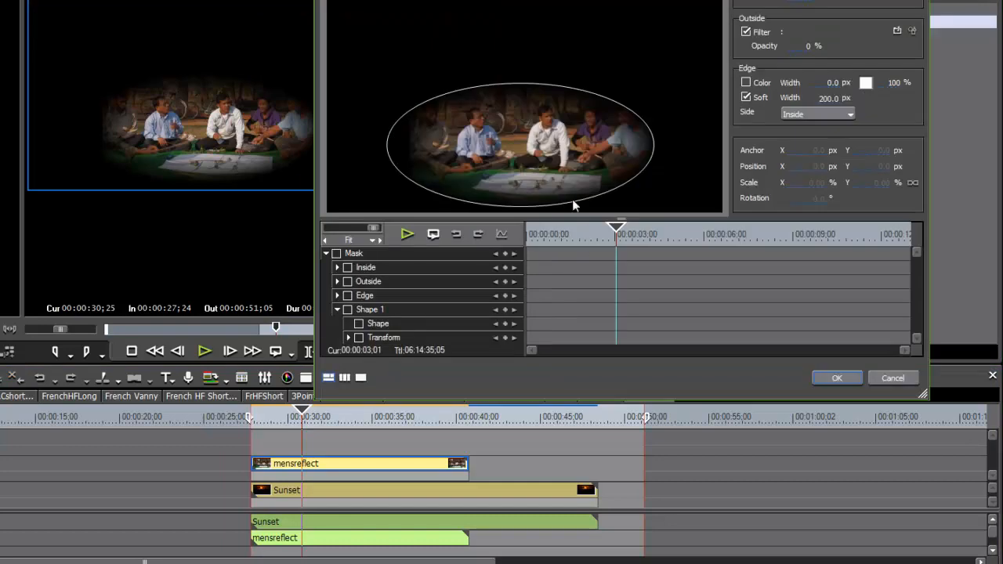
pyautogui.moveTo(616, 231); pyautogui.dragTo(492, 236)
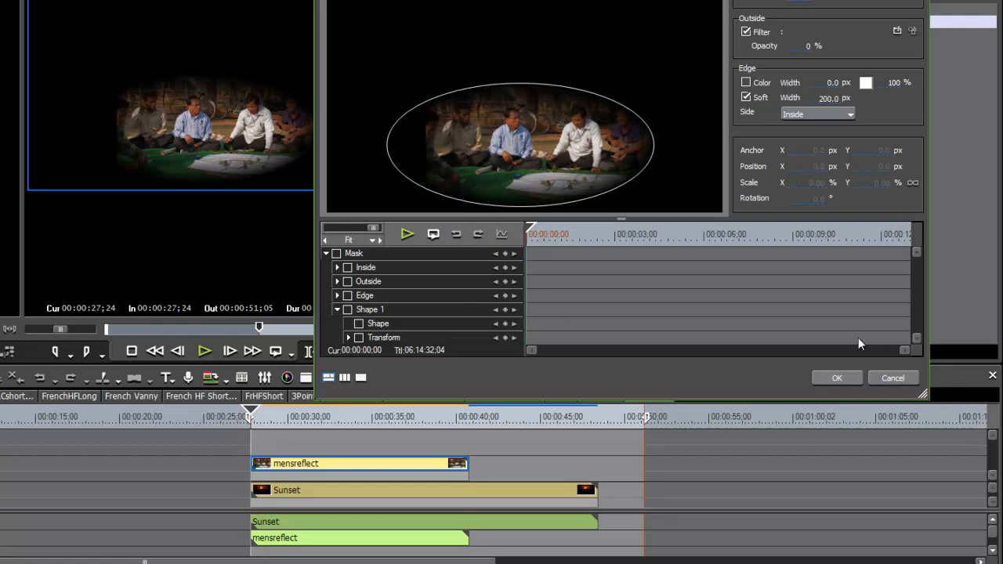
pyautogui.click(337, 254)
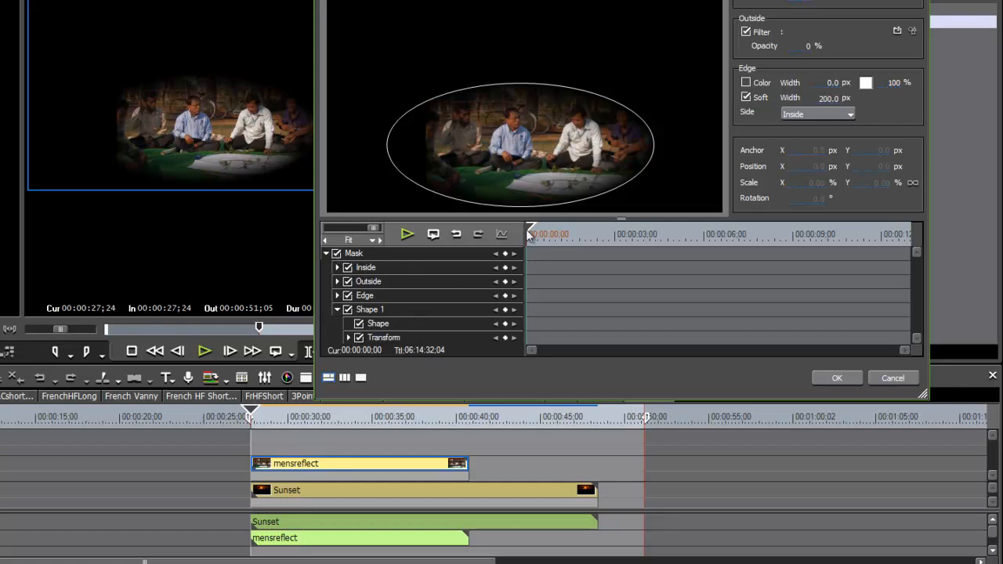
pyautogui.click(506, 253)
# - Move the mask ellipse at the clip's start to about X 190.5, Y 200.7 px
pyautogui.click(535, 152)
pyautogui.moveTo(524, 145); pyautogui.dragTo(558, 143)
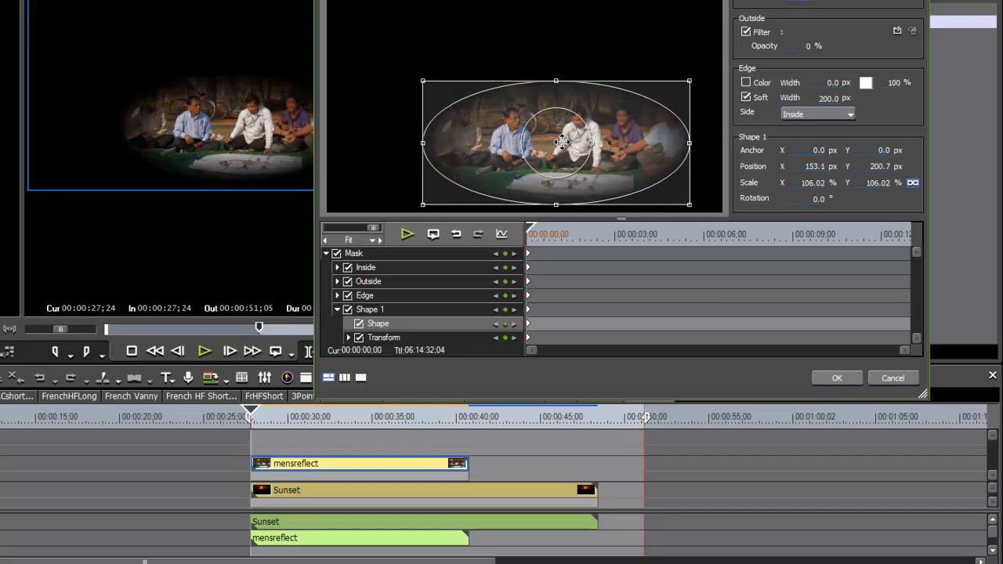
pyautogui.moveTo(525, 163); pyautogui.dragTo(533, 163)
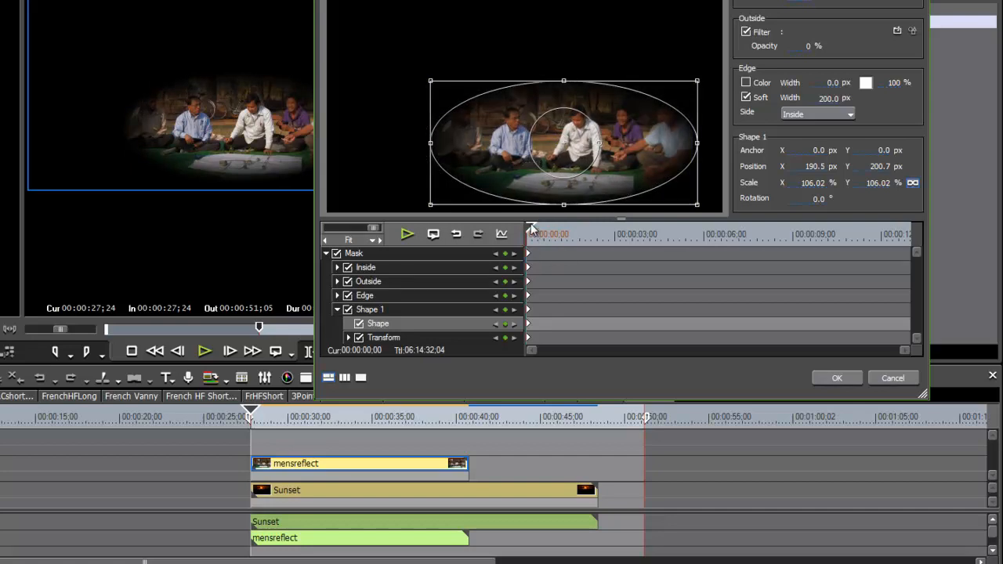
# - Keyframe the mask ellipse's position X at about -154.6 px at 00:00:07;07 in the clip
pyautogui.moveTo(531, 229); pyautogui.dragTo(721, 231)
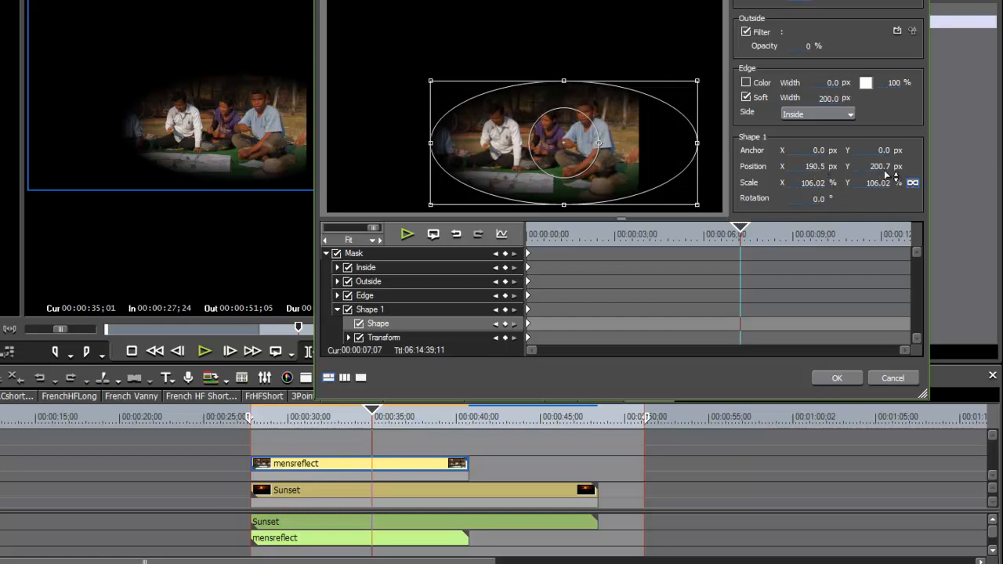
pyautogui.moveTo(817, 170); pyautogui.dragTo(846, 523)
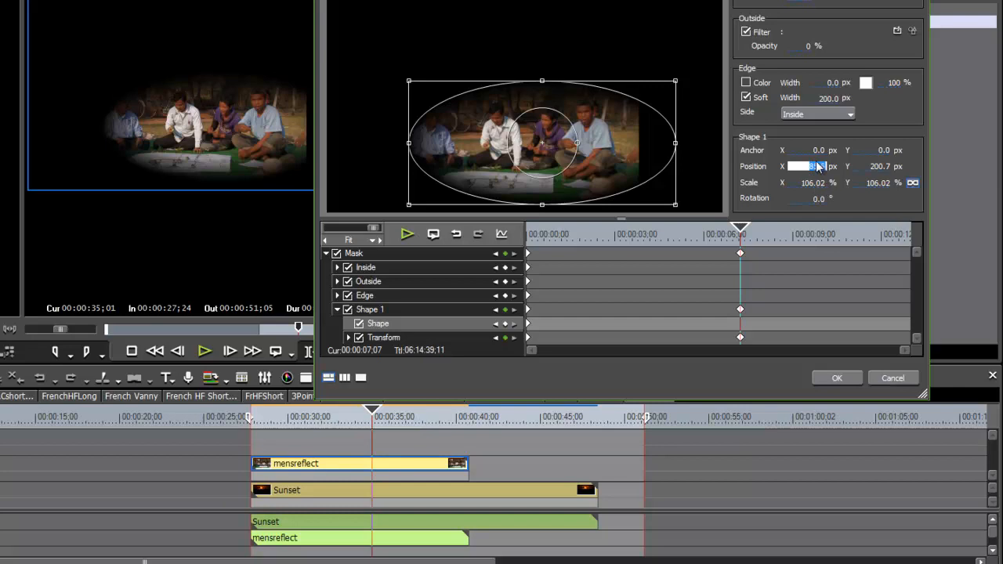
pyautogui.moveTo(819, 167); pyautogui.dragTo(832, 477)
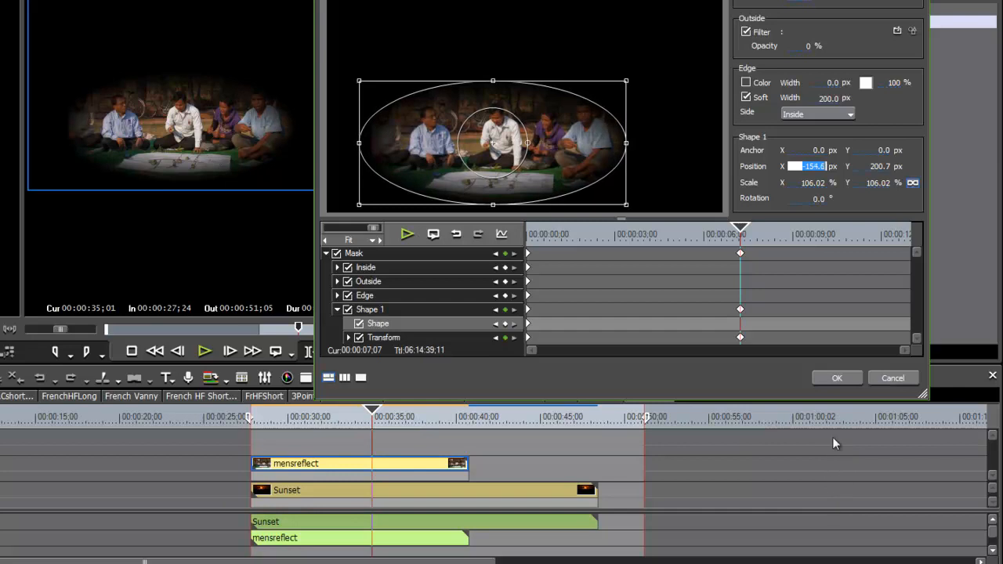
# - Apply the mensreflect mask keyframes and scrub the sequence to review the men blended over the sunset
pyautogui.click(838, 377)
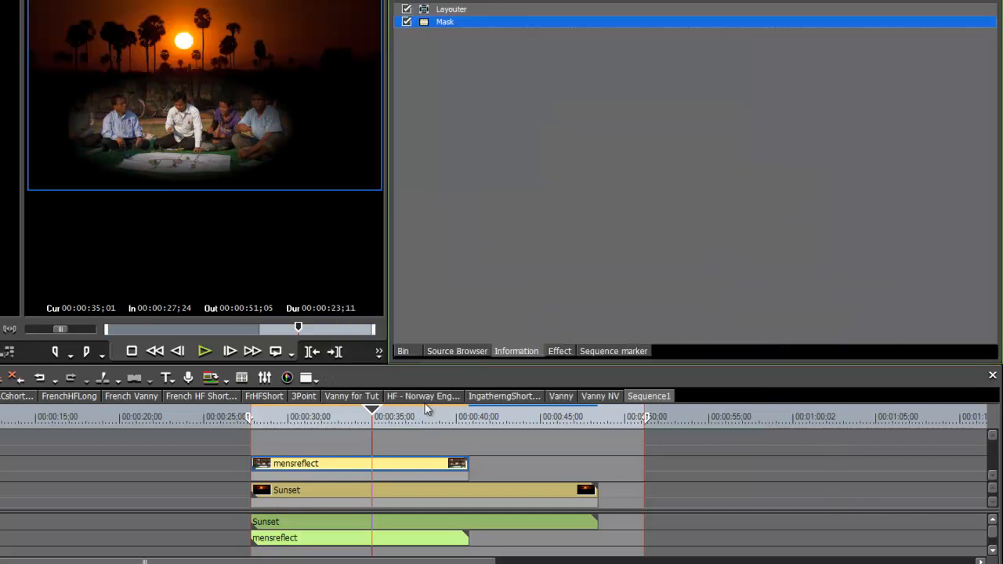
pyautogui.moveTo(379, 416); pyautogui.dragTo(345, 462)
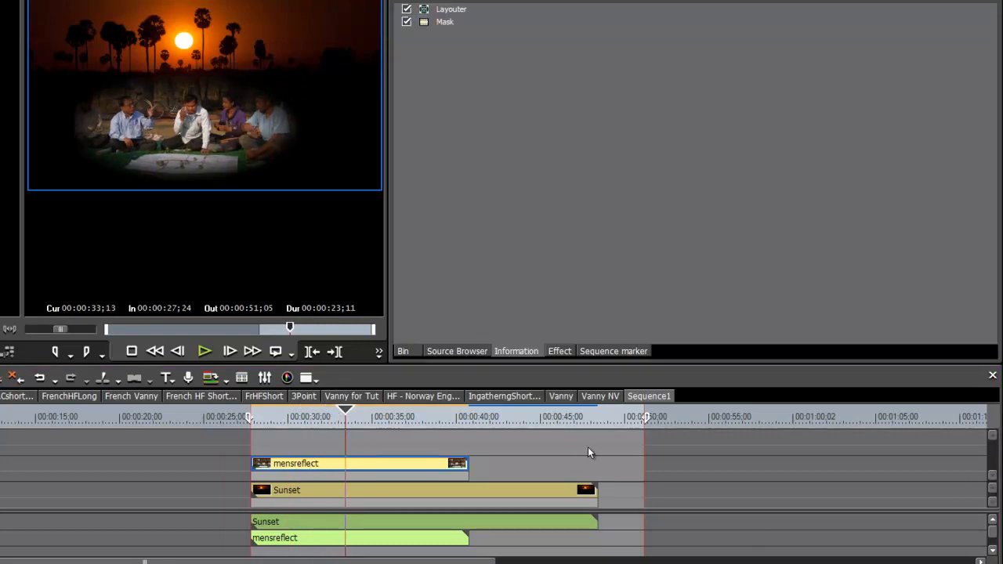
# - Preview the faces04 clip from near its start and check the sequence for a place to add the boy's face
pyautogui.click(406, 352)
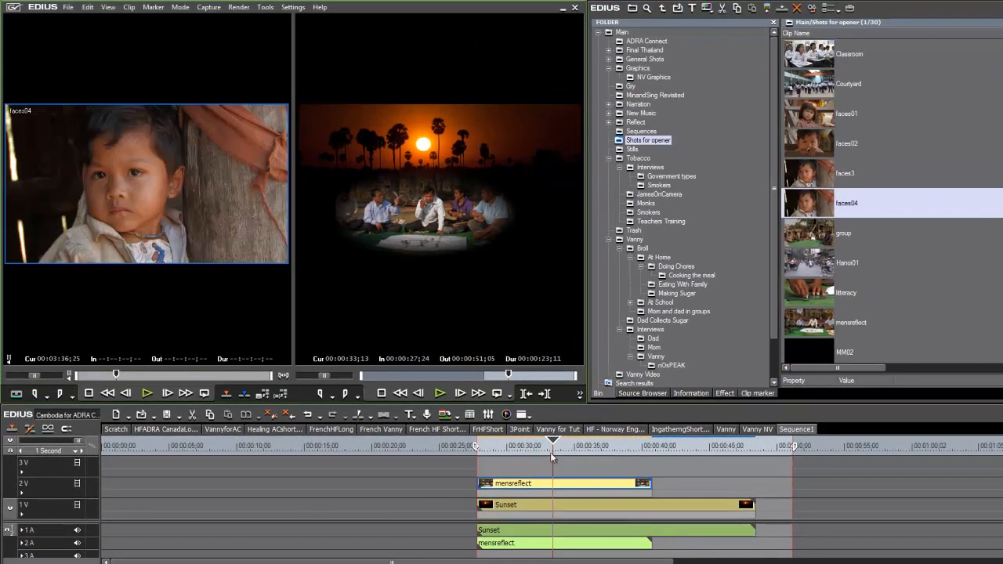
pyautogui.moveTo(116, 374)
pyautogui.mouseDown()
pyautogui.moveTo(92, 376)
pyautogui.moveTo(148, 377)
pyautogui.moveTo(100, 377)
pyautogui.mouseUp()
pyautogui.press('space')
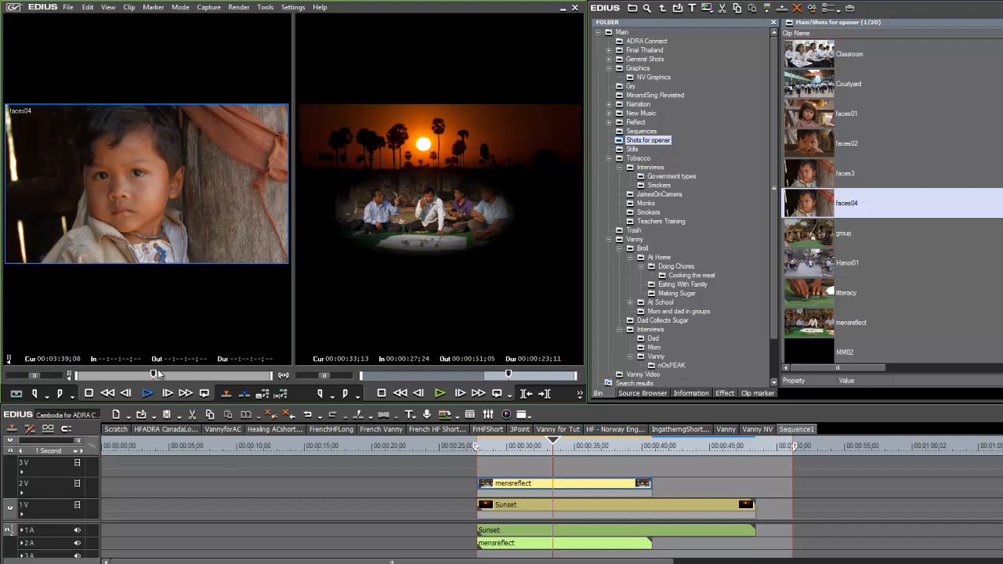
pyautogui.press('space')
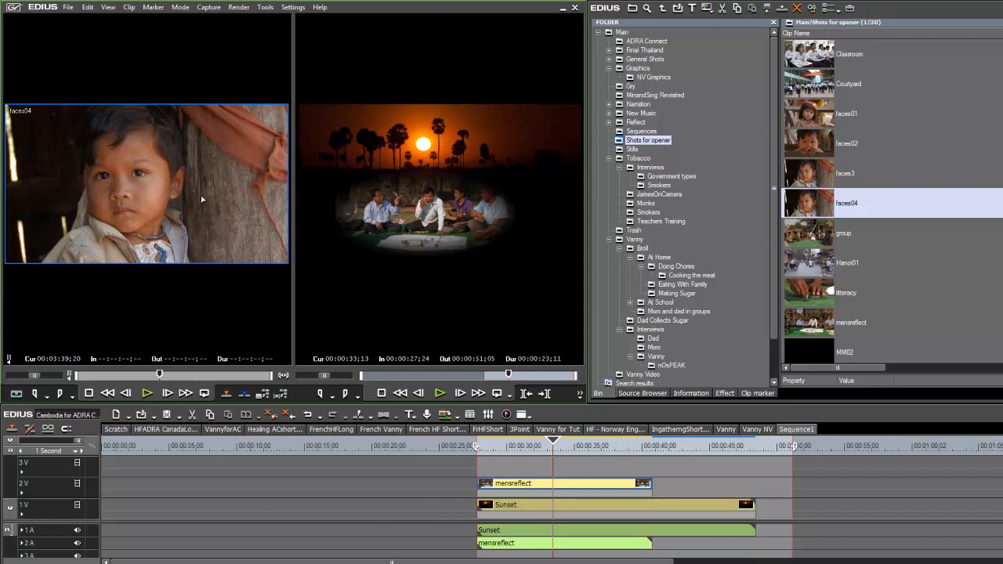
pyautogui.moveTo(553, 443)
pyautogui.mouseDown()
pyautogui.moveTo(535, 451)
pyautogui.moveTo(588, 453)
pyautogui.mouseUp()
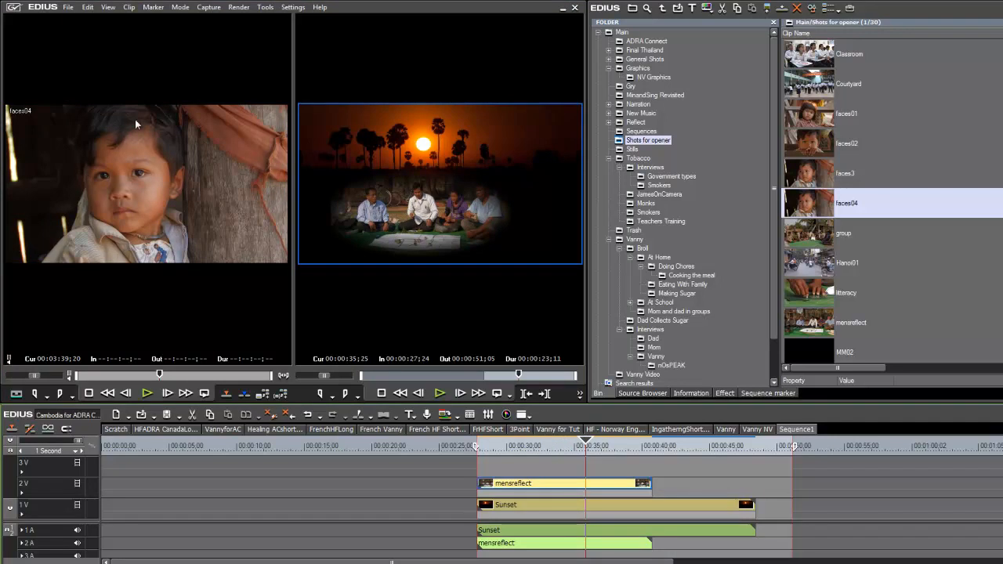
# - Place the faces04 clip on video track 3V above mensreflect, starting at about 00:00:30;28
pyautogui.click(116, 174)
pyautogui.doubleClick(805, 205)
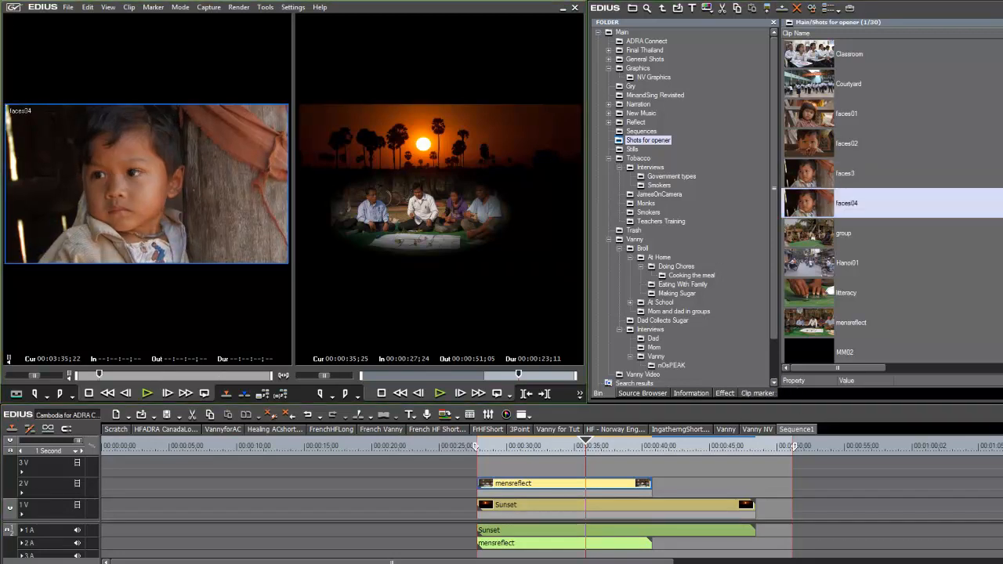
pyautogui.moveTo(239, 253); pyautogui.dragTo(539, 470)
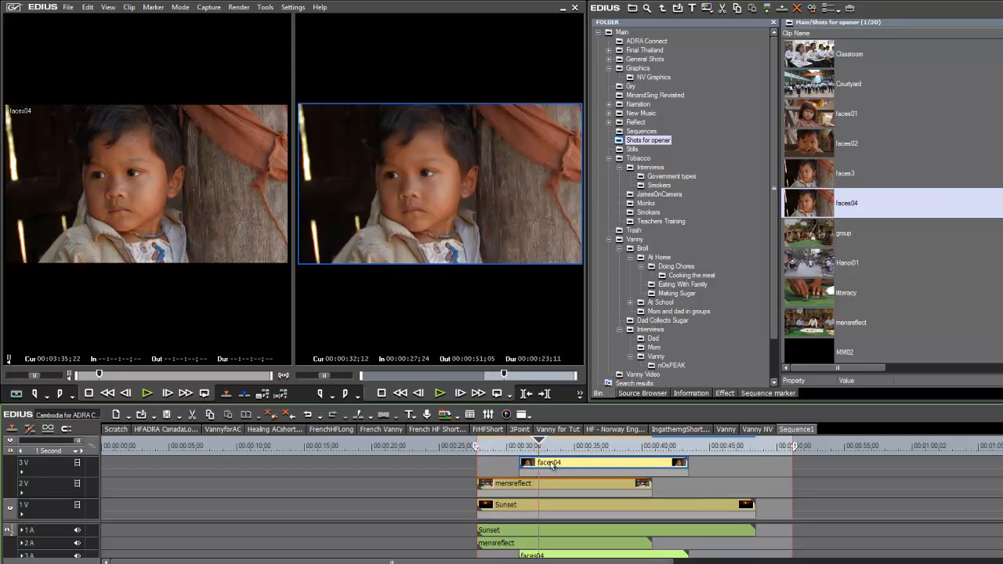
# - In the faces04 clip's Layouter, shift the image to about X 29.46 %, Y 0.76 % and shrink it proportionally
pyautogui.rightClick(598, 461)
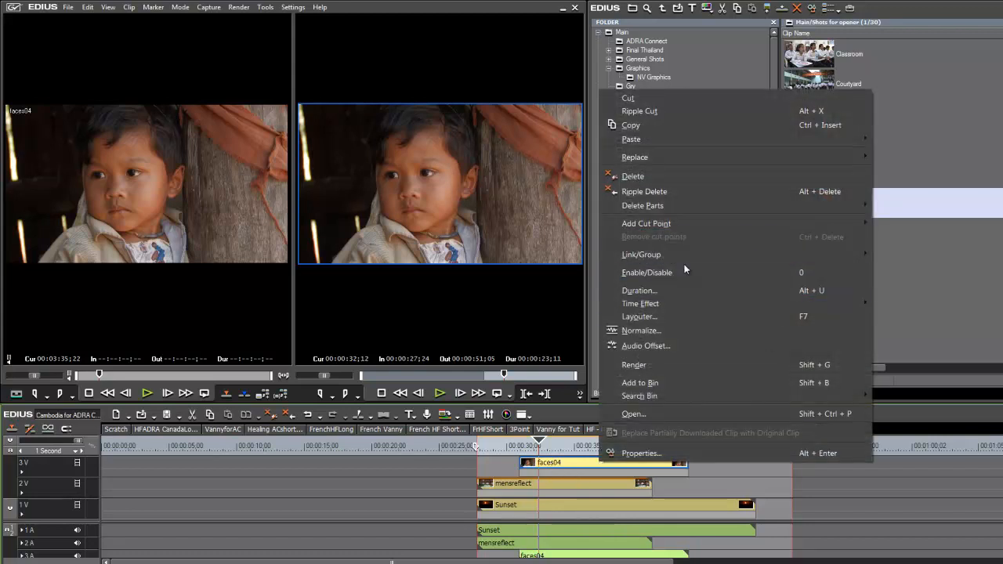
pyautogui.click(665, 318)
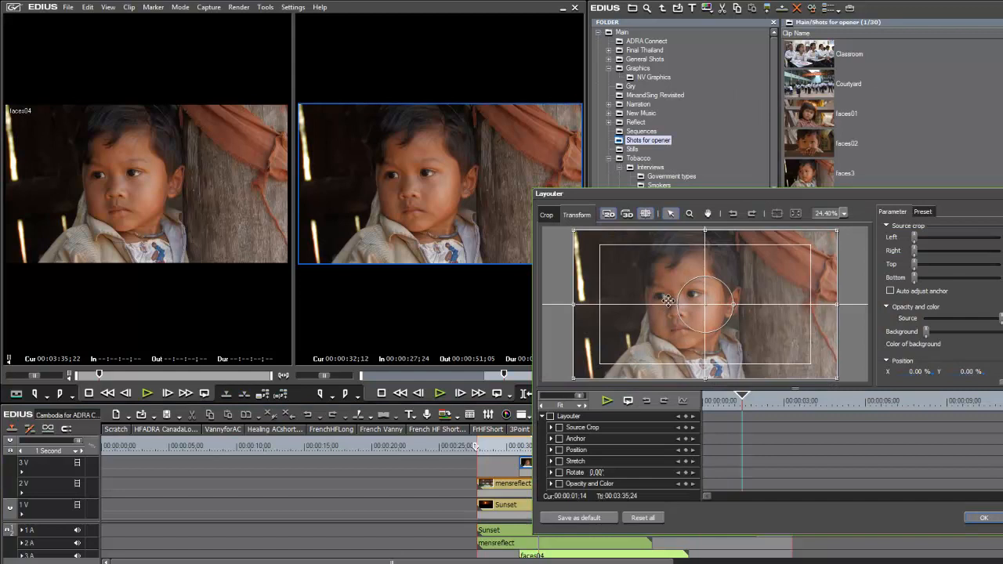
pyautogui.moveTo(667, 302); pyautogui.dragTo(742, 301)
pyautogui.moveTo(742, 396); pyautogui.dragTo(798, 403)
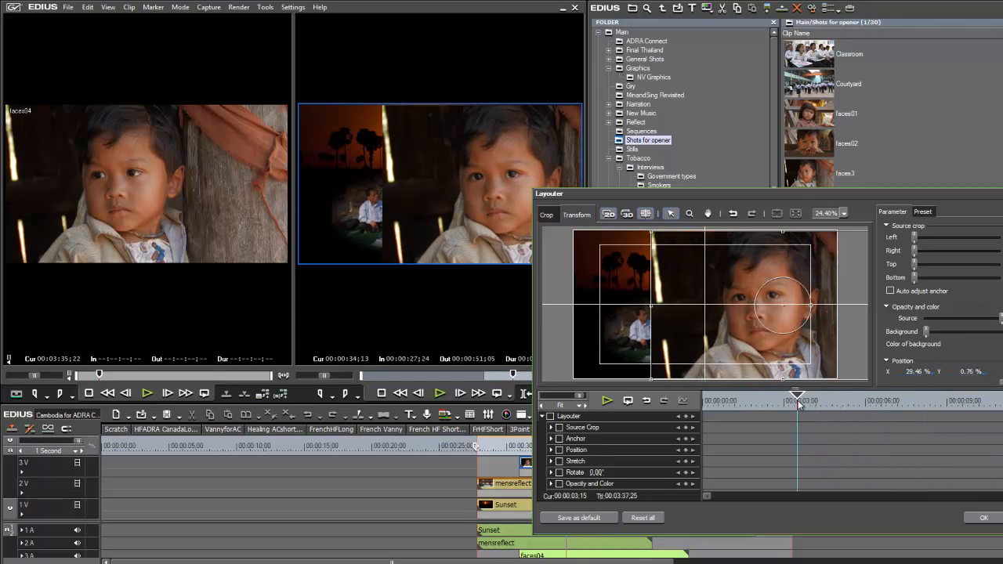
pyautogui.moveTo(651, 231); pyautogui.dragTo(678, 246)
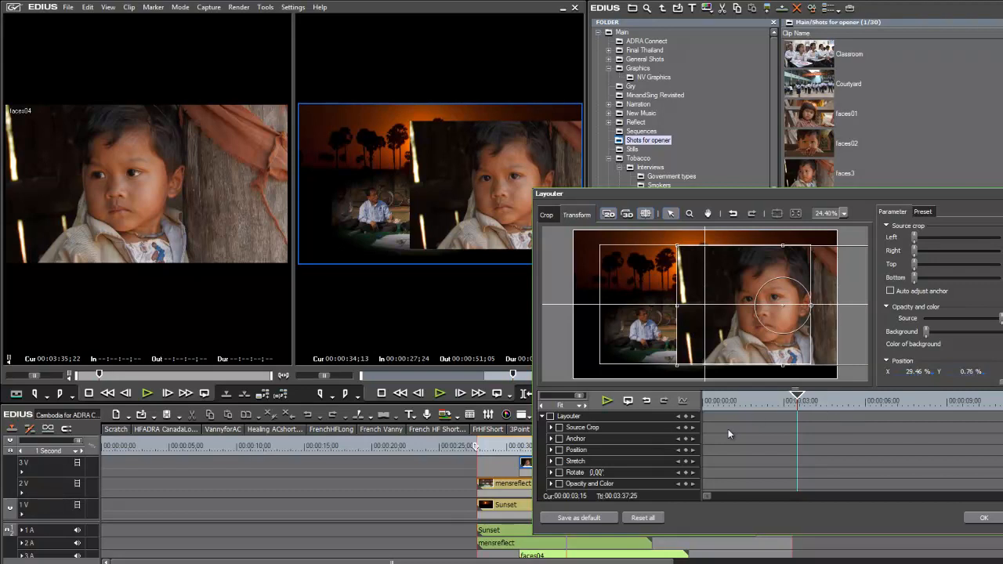
# - Enable keyframing for all faces04 layout parameters and add keyframes at 00:00:02;18 in the clip
pyautogui.moveTo(798, 409); pyautogui.dragTo(763, 404)
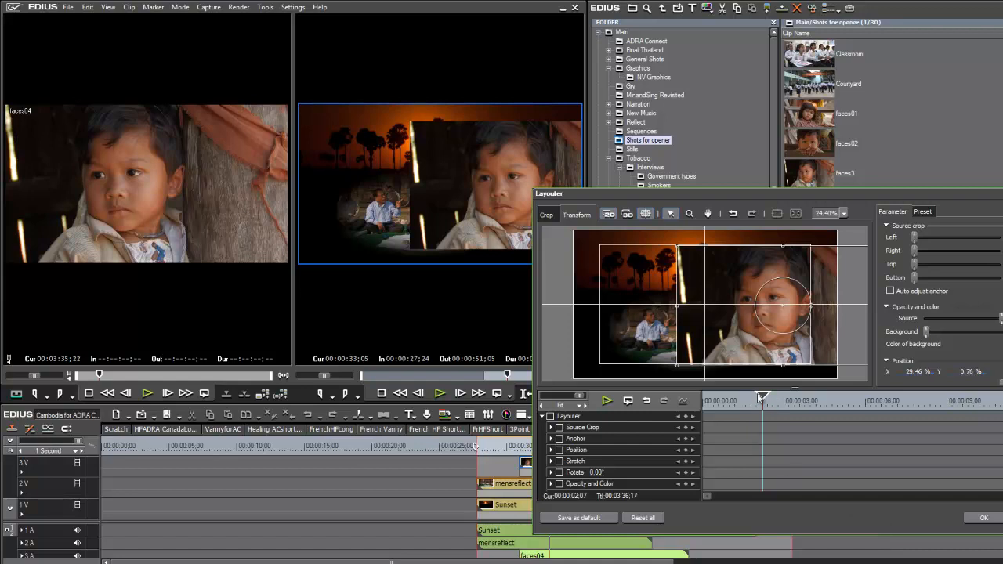
pyautogui.moveTo(760, 398); pyautogui.dragTo(774, 398)
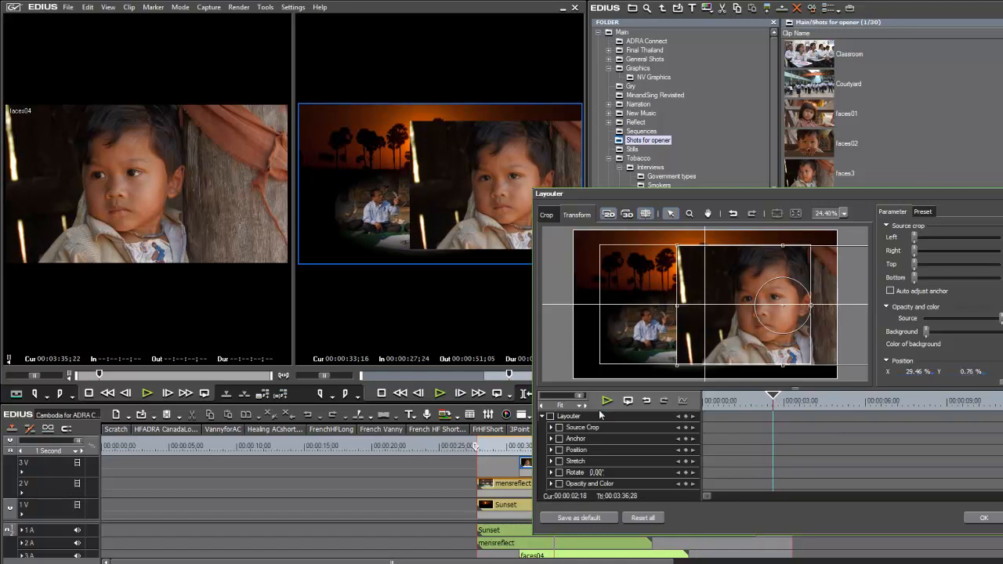
pyautogui.click(686, 417)
# - Keyframe the faces04 stretch at about 93.99 % in both X and Y at 00:00:07;01 in the clip
pyautogui.moveTo(773, 397); pyautogui.dragTo(893, 401)
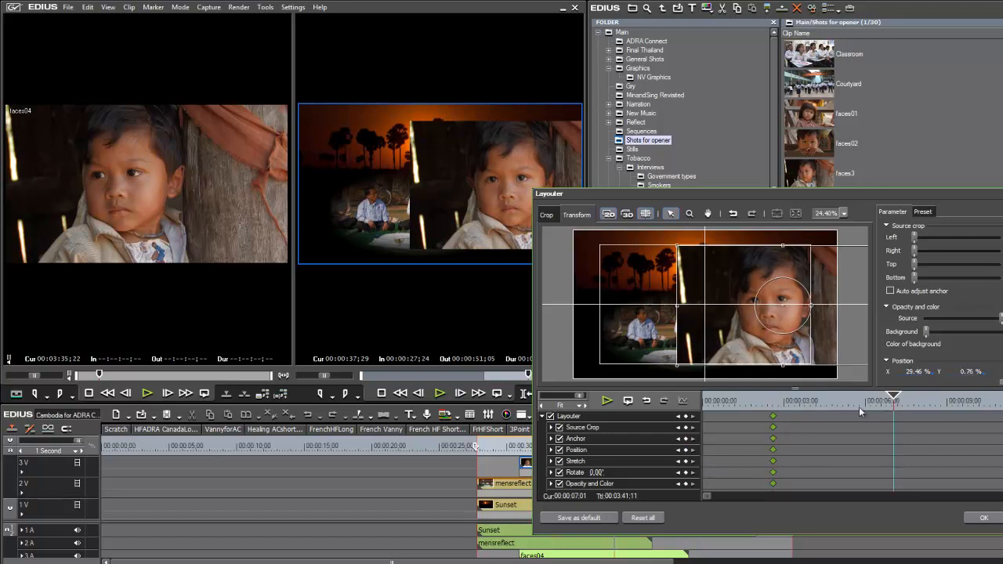
pyautogui.moveTo(694, 287)
pyautogui.mouseDown()
pyautogui.moveTo(692, 219)
pyautogui.moveTo(731, 102)
pyautogui.moveTo(690, 298)
pyautogui.mouseUp()
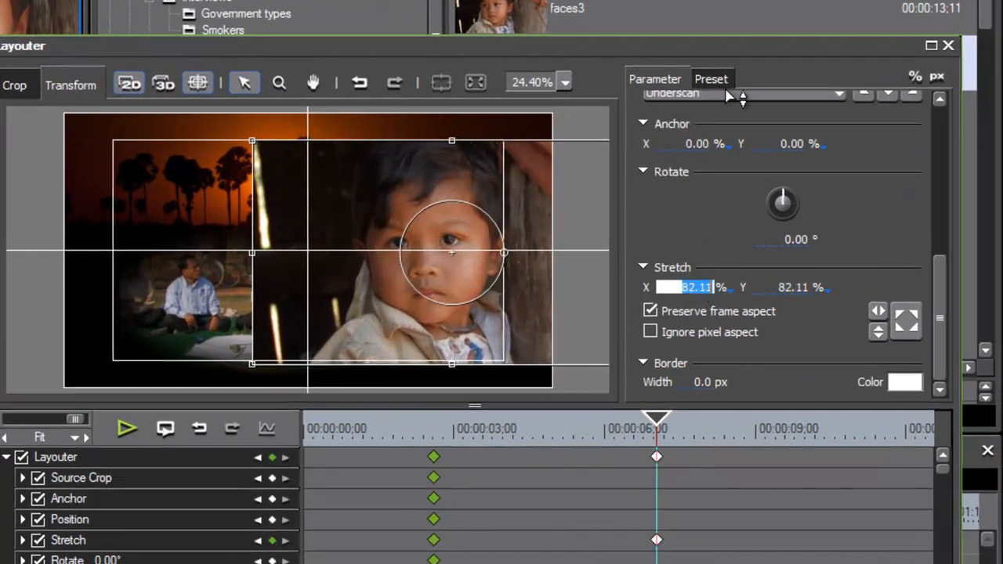
pyautogui.moveTo(709, 44); pyautogui.dragTo(696, 139)
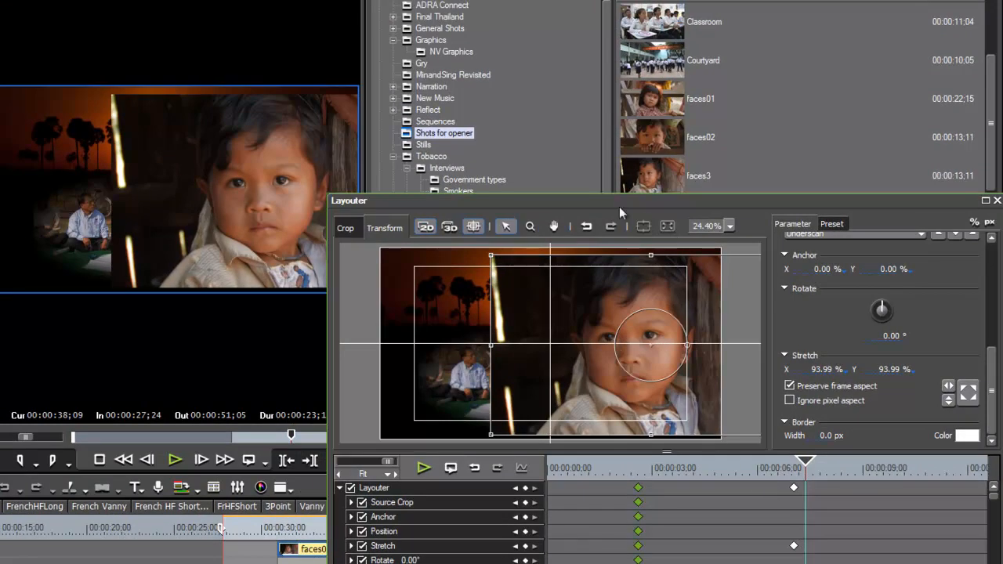
# - Set the faces04 position X to about 33.56 % at the 00:00:02;18 keyframe and apply the layout
pyautogui.moveTo(805, 464); pyautogui.dragTo(640, 481)
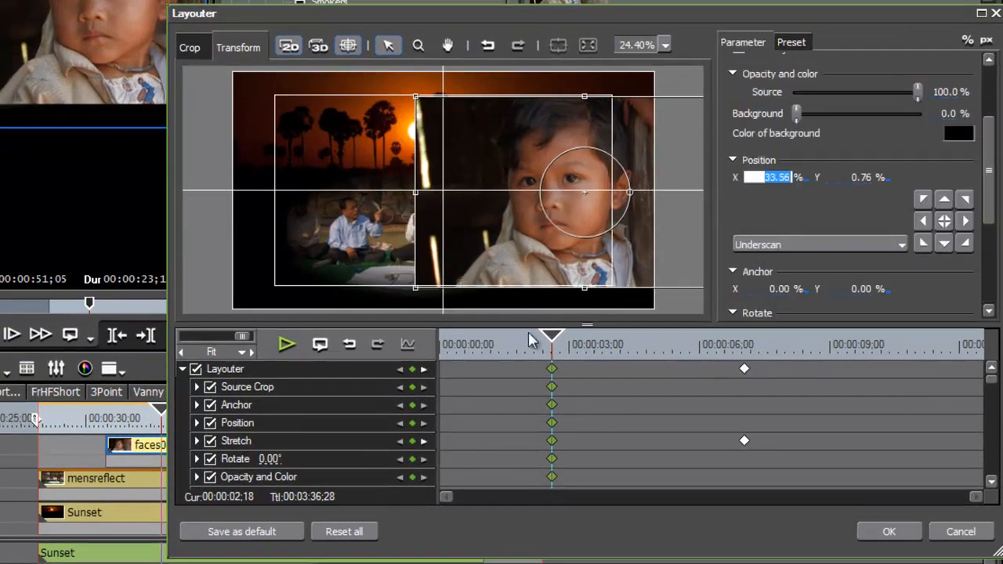
pyautogui.moveTo(552, 339); pyautogui.dragTo(609, 407)
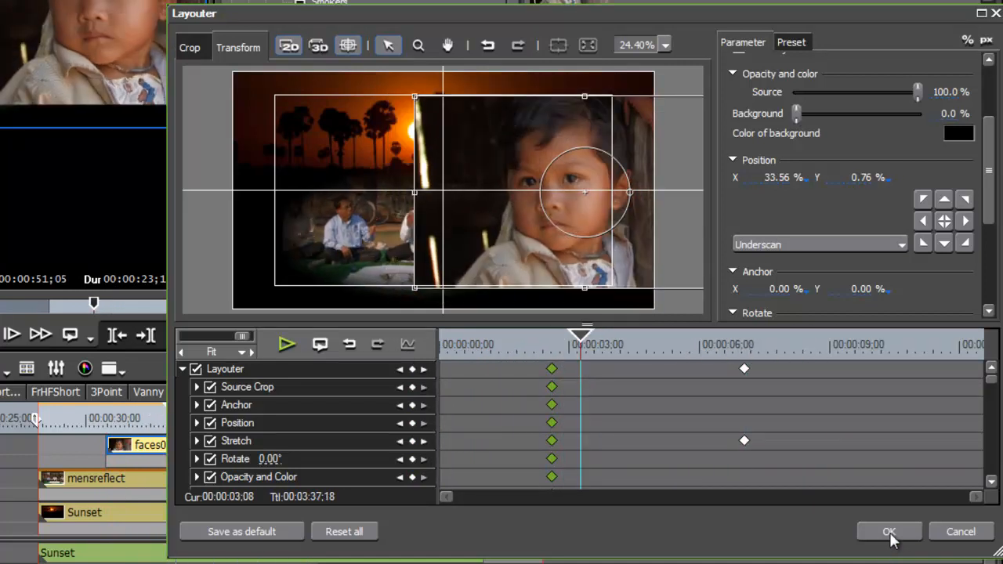
pyautogui.click(889, 533)
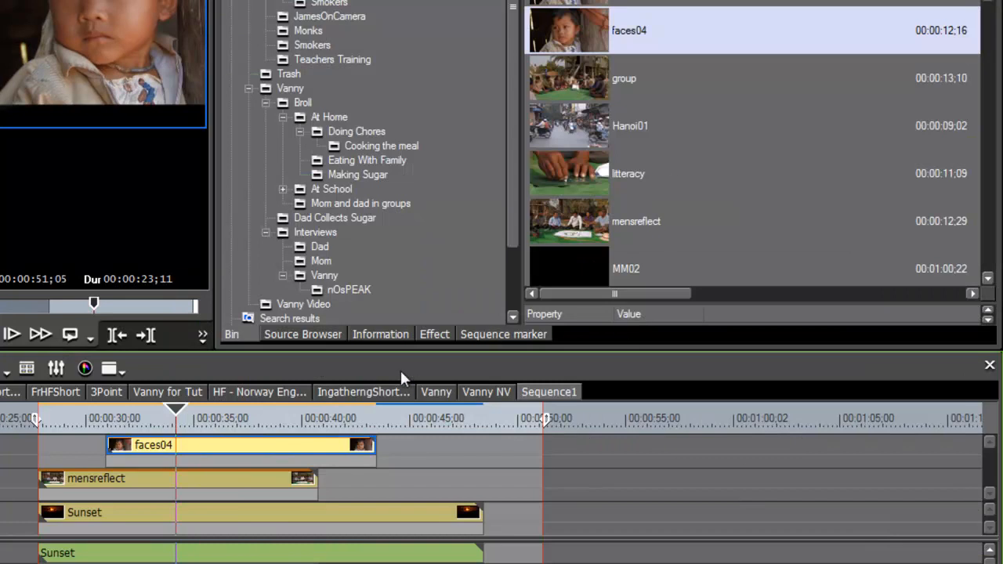
# - Add the Mask video filter to the faces04 clip and open its settings
pyautogui.click(430, 335)
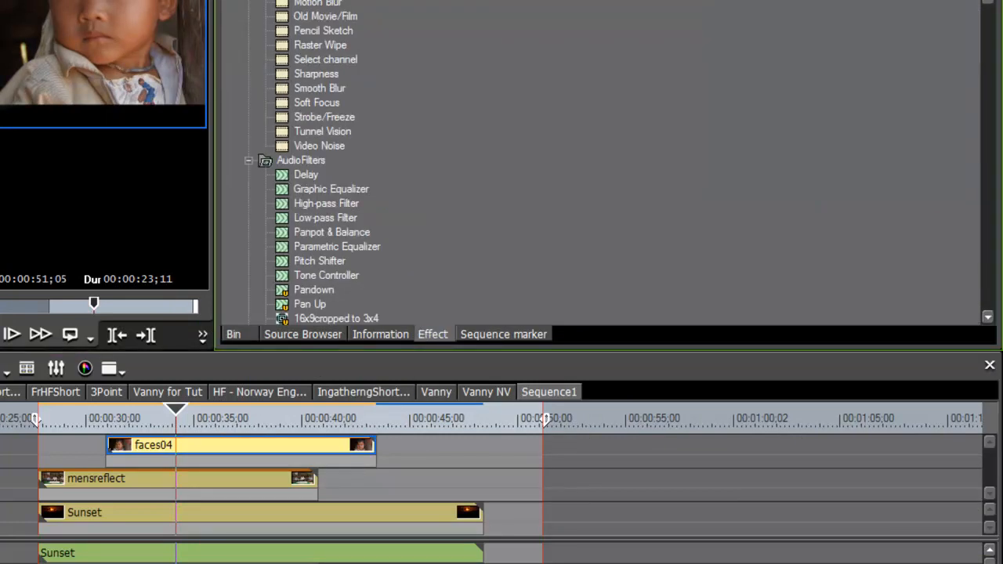
pyautogui.click(292, 453)
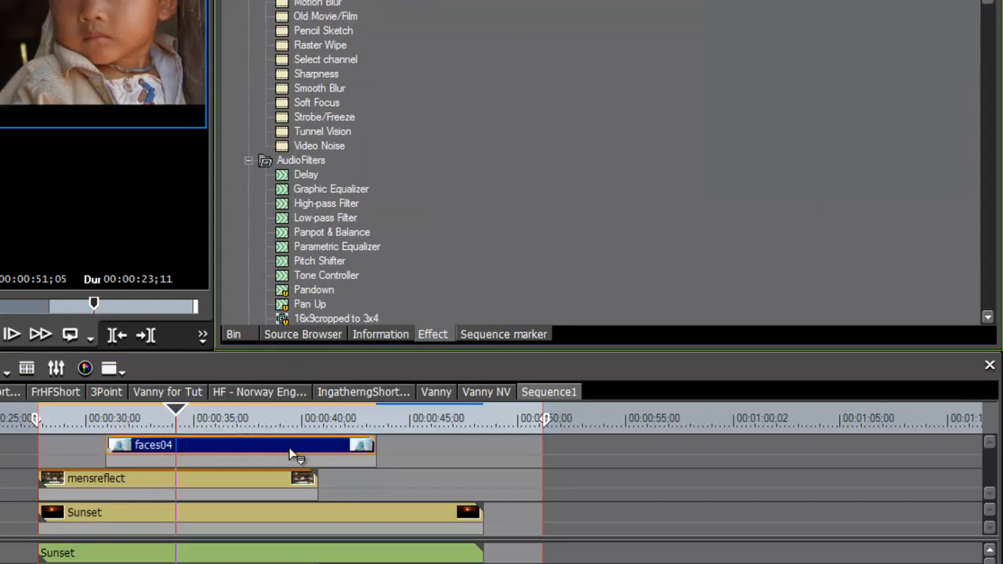
pyautogui.moveTo(290, 447); pyautogui.dragTo(291, 448)
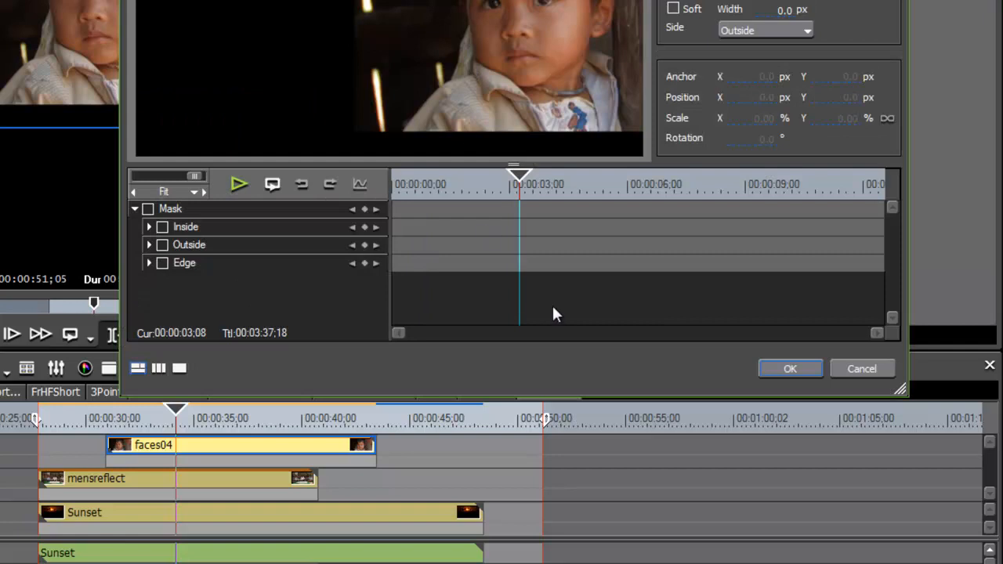
# - Draw an elliptical mask around the boy's face and position it at about X 559.7, Y 3.4 px
pyautogui.click(291, 76)
pyautogui.moveTo(464, 134); pyautogui.dragTo(632, 357)
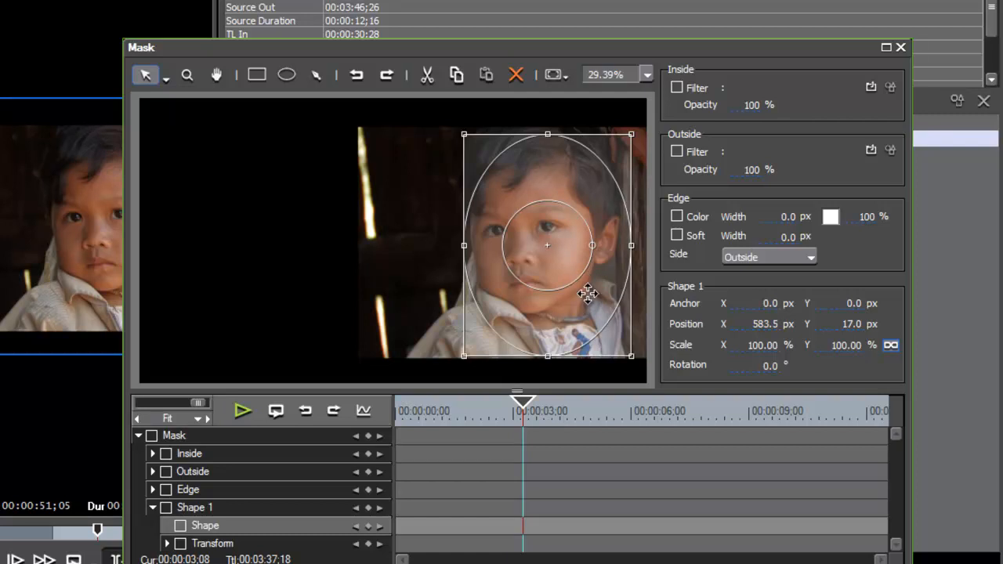
pyautogui.moveTo(584, 291); pyautogui.dragTo(575, 287)
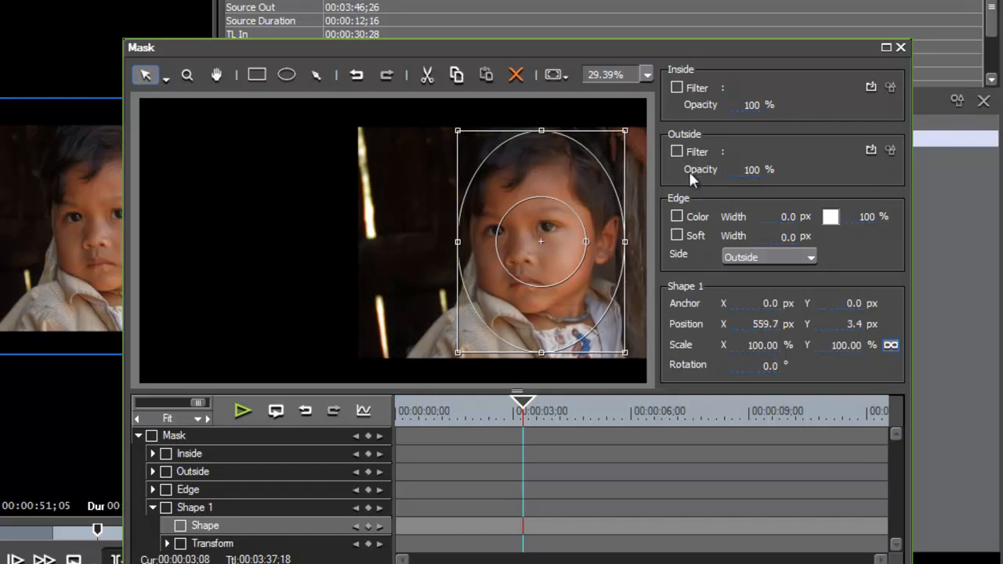
# - Enable the filter outside the faces04 mask and set its opacity to 0 %
pyautogui.click(678, 151)
pyautogui.click(751, 170)
pyautogui.doubleClick(752, 170)
pyautogui.write('0')
pyautogui.press('Return')
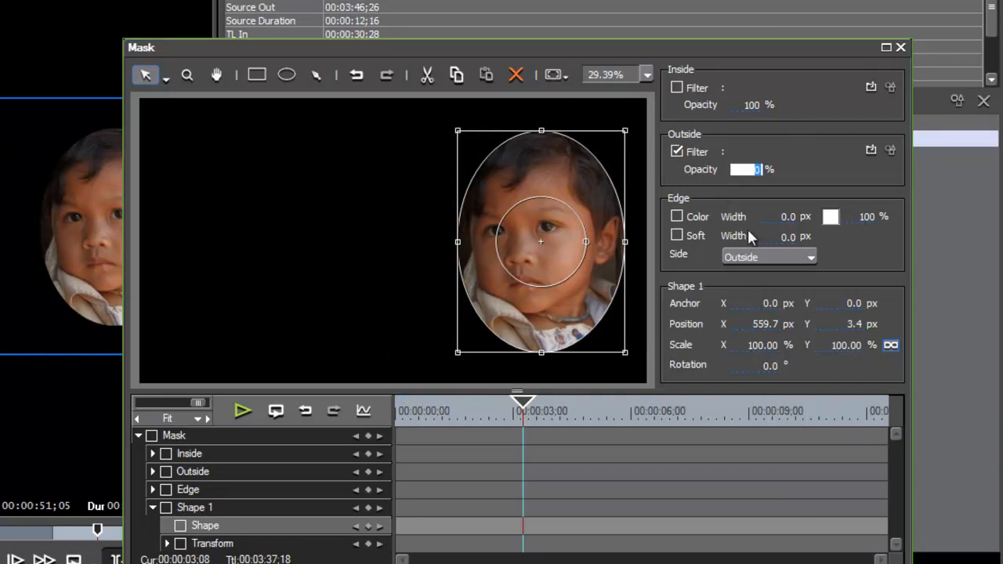
# - Enable a soft edge on the faces04 mask and set its width to 200 px
pyautogui.click(677, 235)
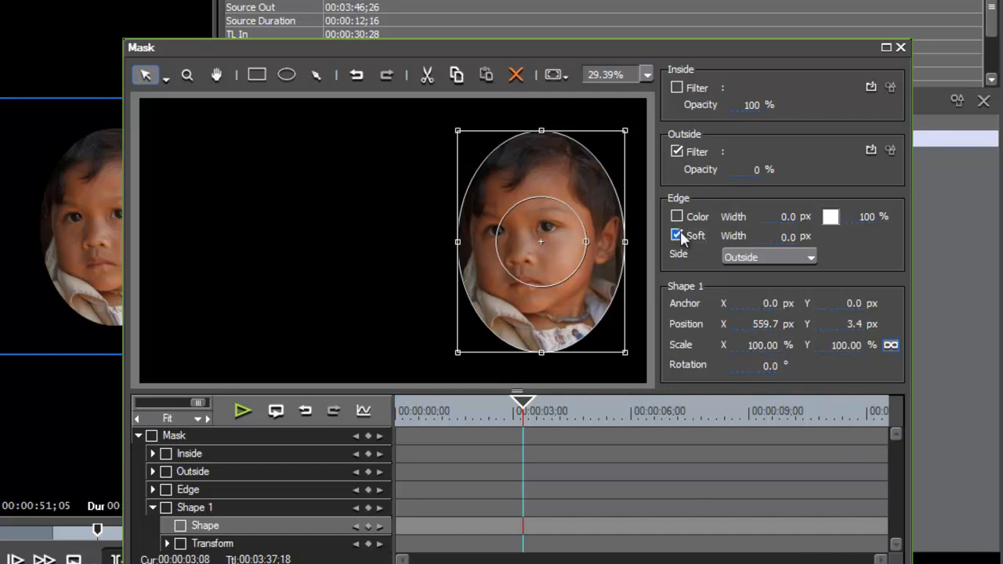
pyautogui.click(781, 243)
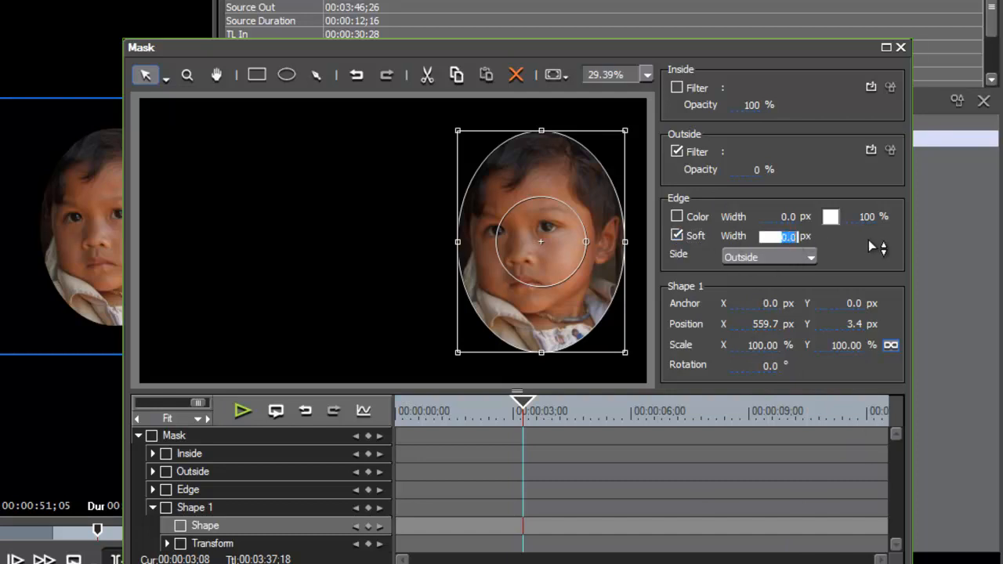
pyautogui.write('200')
pyautogui.press('Return')
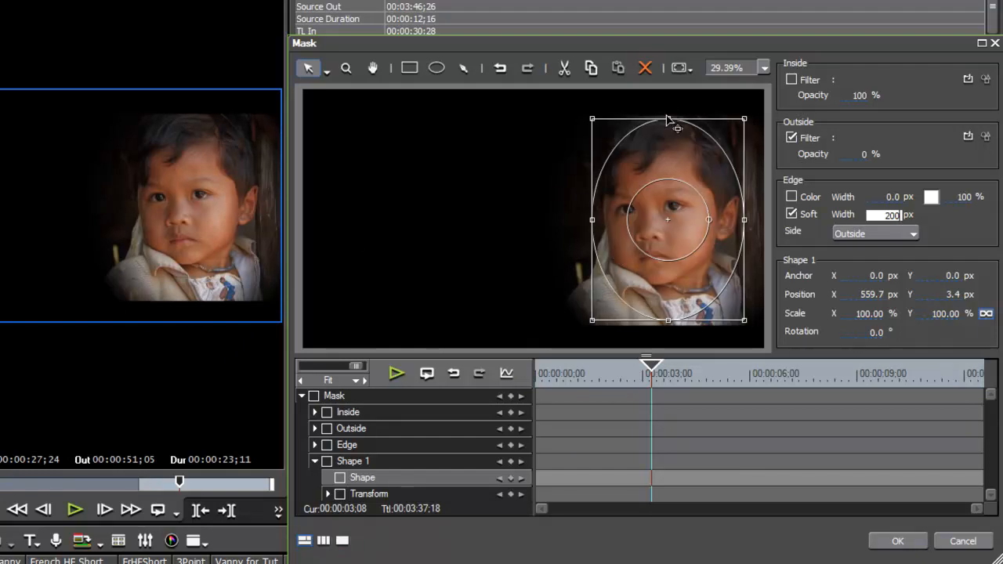
# - Shrink the face ellipse to about 73.98 % scale and move it to about X 563.1, Y -54.4 px
pyautogui.moveTo(668, 119); pyautogui.dragTo(669, 135)
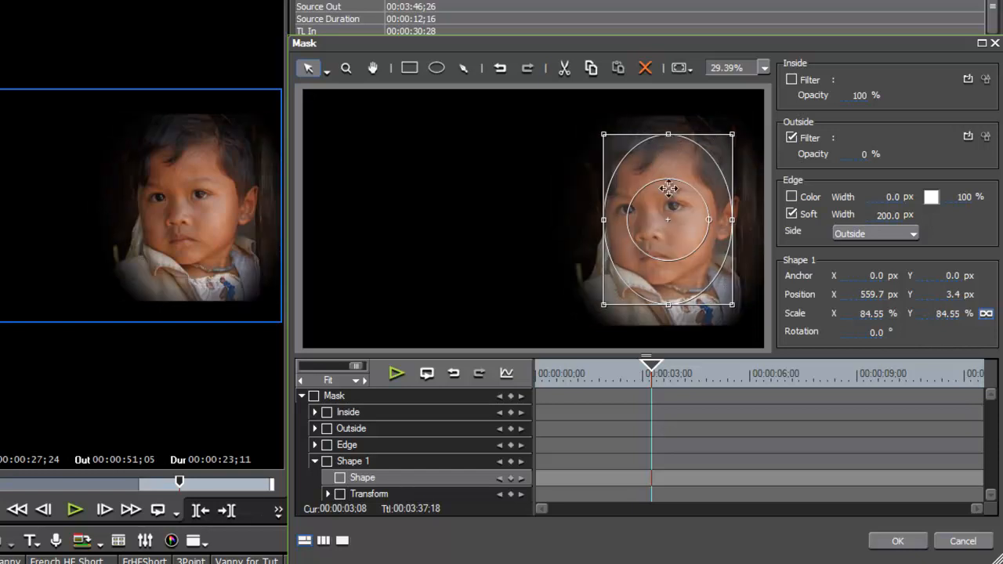
pyautogui.moveTo(672, 237); pyautogui.dragTo(674, 224)
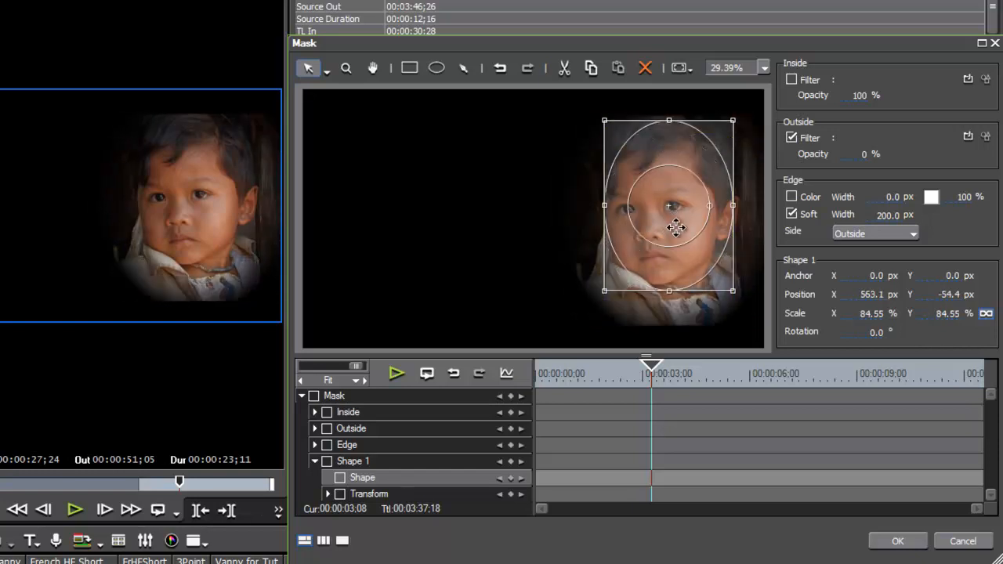
pyautogui.moveTo(669, 120); pyautogui.dragTo(672, 132)
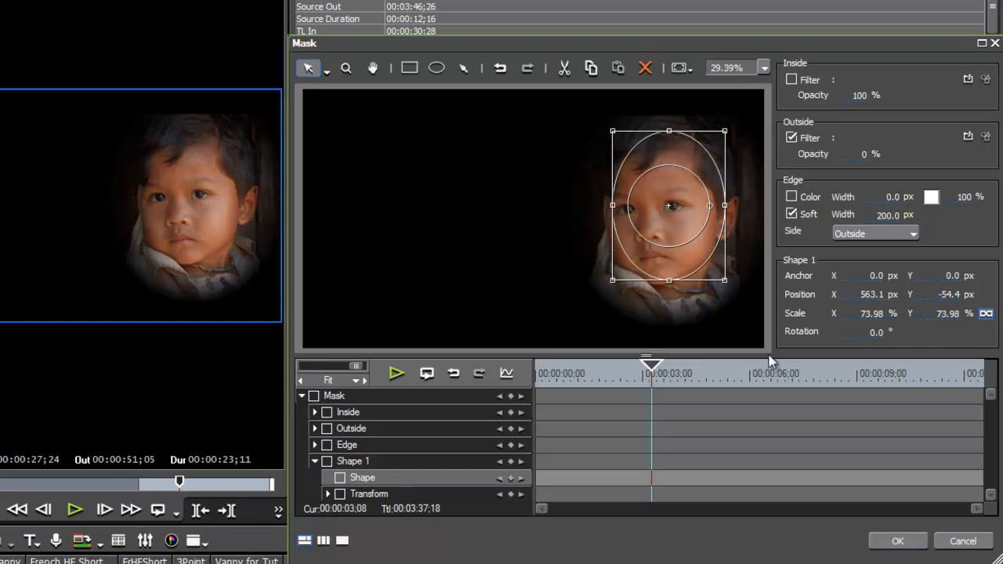
# - Widen the faces04 mask's soft edge to about 223.8 px, apply it and play back the composite
pyautogui.moveTo(888, 216)
pyautogui.mouseDown()
pyautogui.moveTo(879, 219)
pyautogui.moveTo(885, 236)
pyautogui.mouseUp()
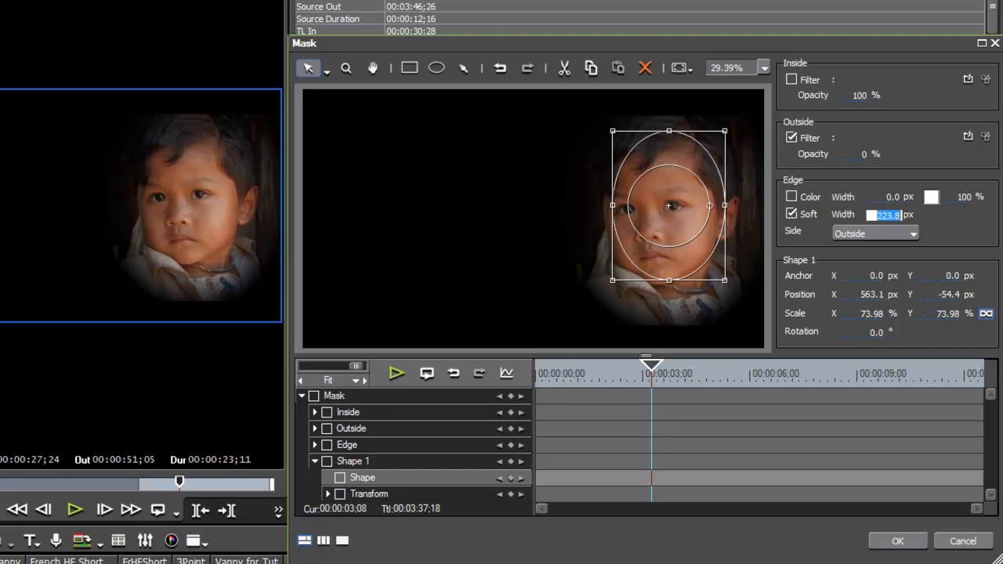
pyautogui.click(898, 542)
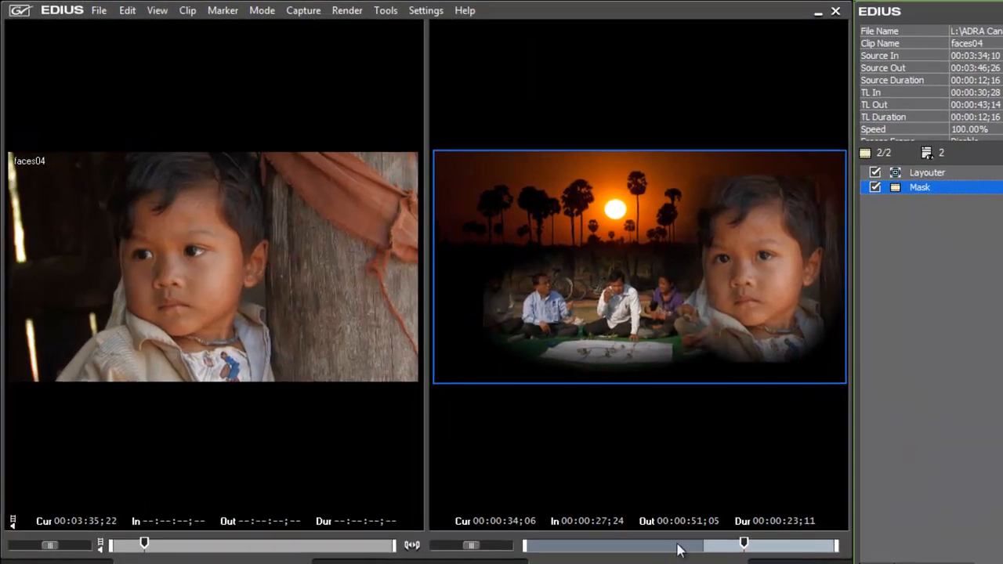
pyautogui.moveTo(682, 538); pyautogui.dragTo(660, 546)
pyautogui.moveTo(722, 554)
pyautogui.mouseDown()
pyautogui.moveTo(712, 553)
pyautogui.moveTo(728, 552)
pyautogui.mouseUp()
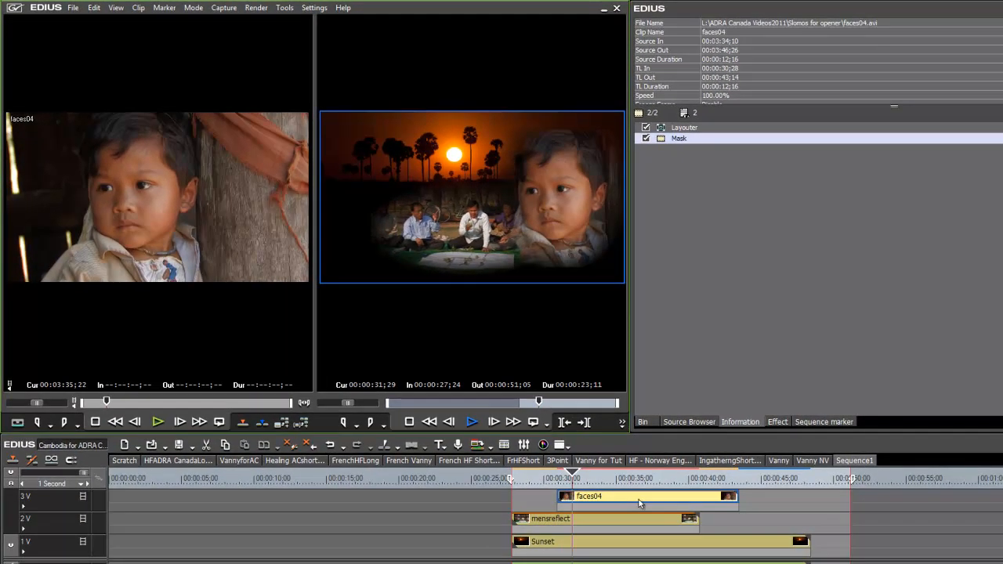
# - Trim the faces04 clip to run from about 00:00:30;10 to 00:00:40;23, ending with mensreflect, and show track 3V's mixer line
pyautogui.press('space')
pyautogui.click(24, 508)
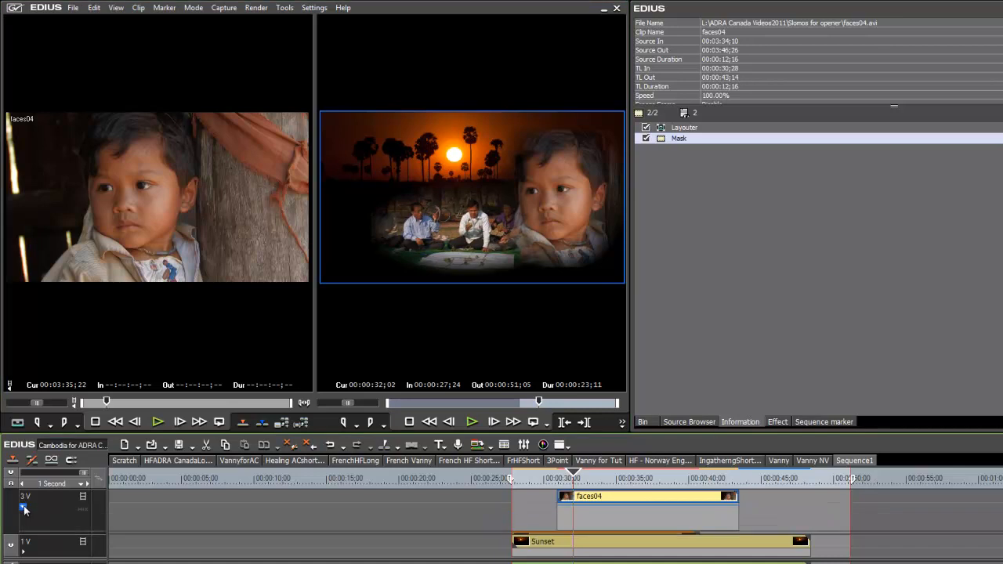
pyautogui.moveTo(627, 498); pyautogui.dragTo(576, 510)
pyautogui.click(605, 504)
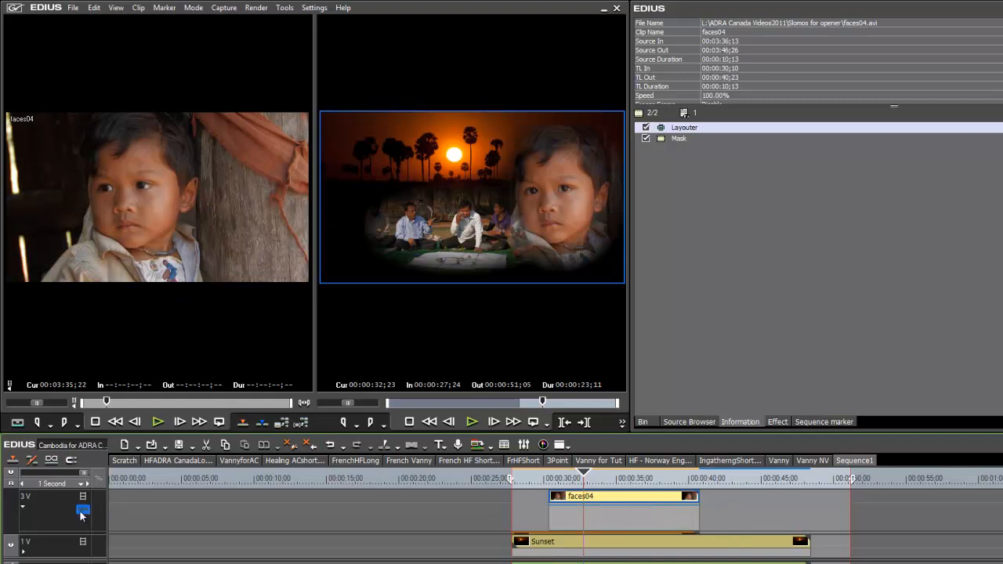
# - Add a transparency fade-in over about the first two seconds of faces04 and play back the composite
pyautogui.click(560, 511)
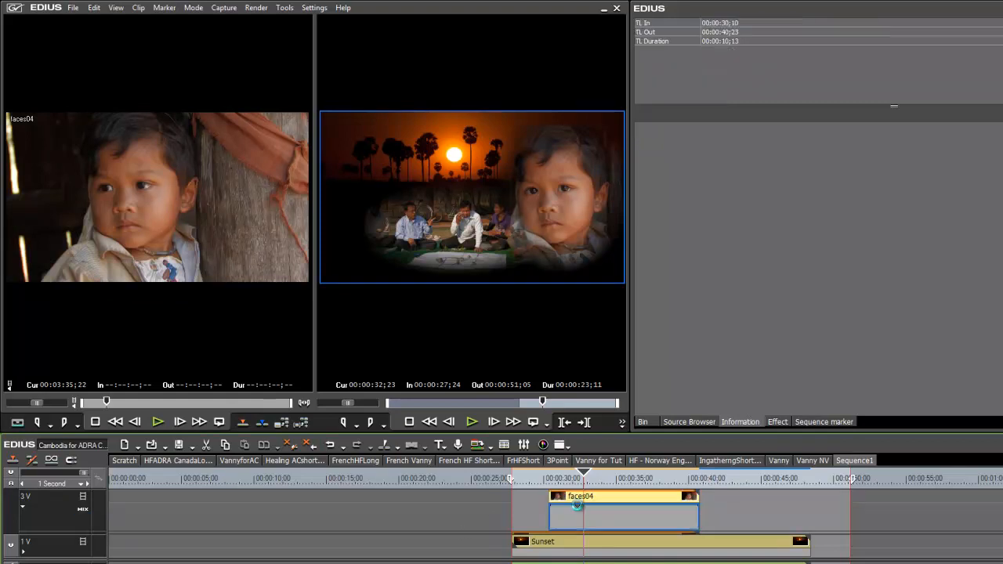
pyautogui.moveTo(552, 508); pyautogui.dragTo(561, 533)
pyautogui.moveTo(586, 478); pyautogui.dragTo(537, 481)
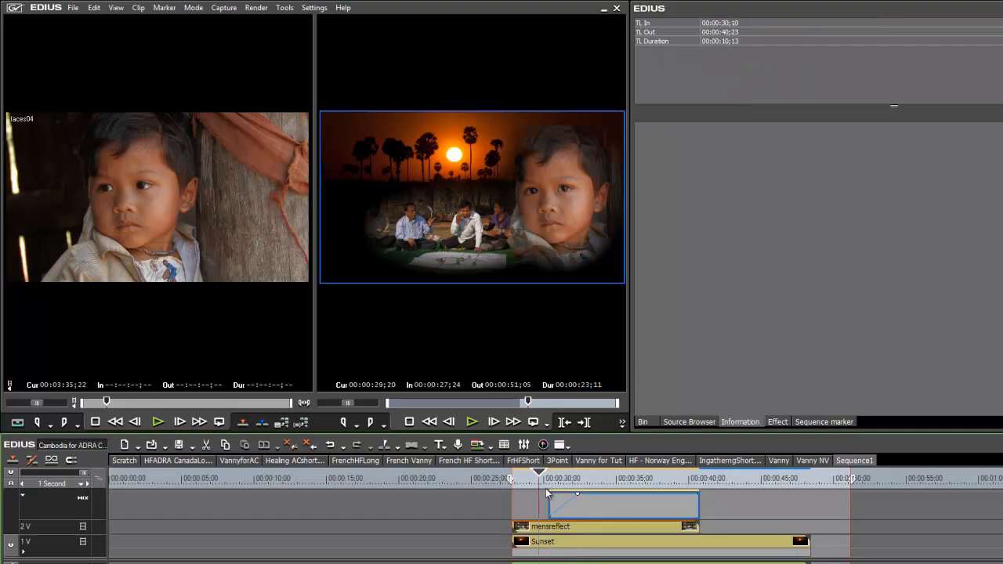
pyautogui.press('space')
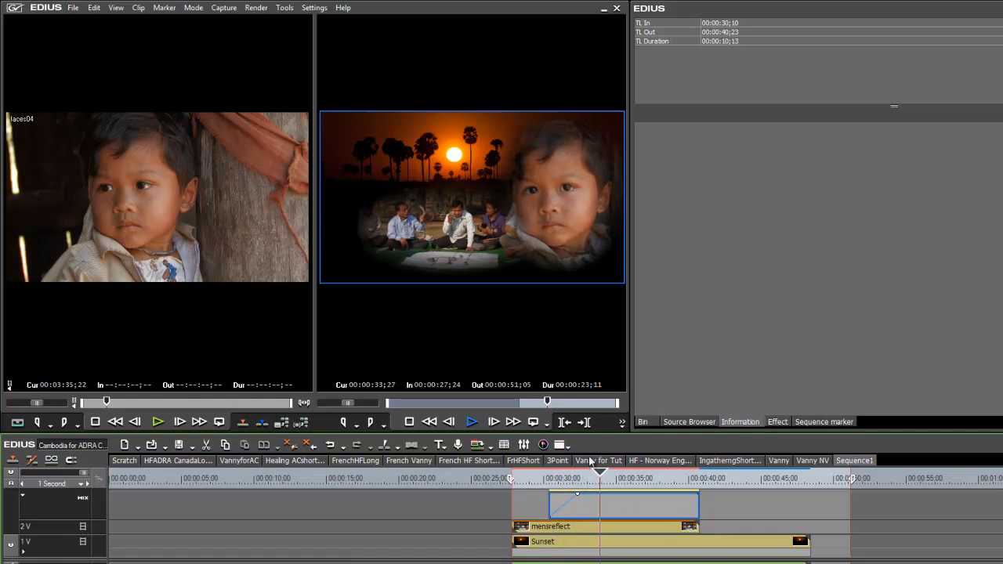
pyautogui.press('space')
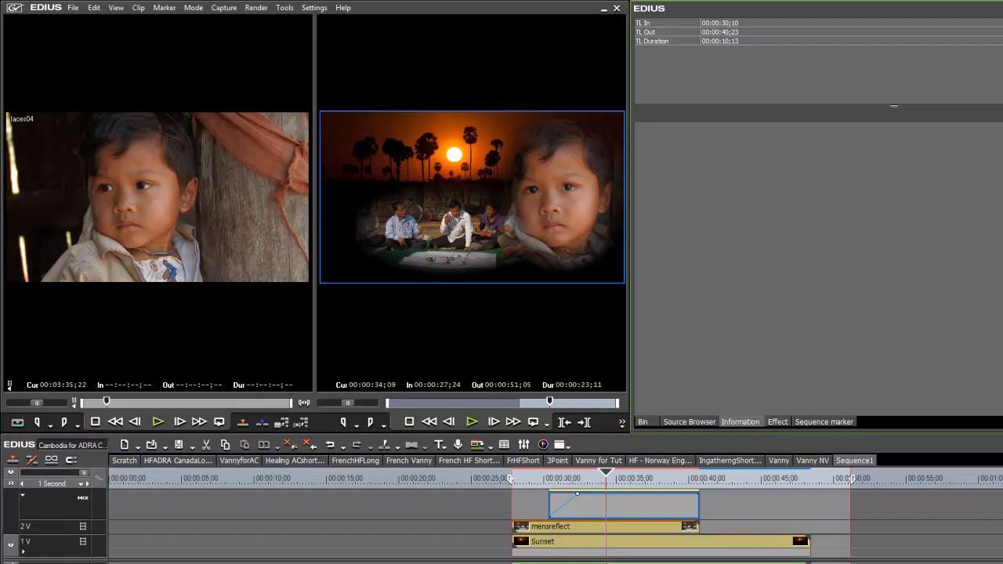
# - Shift the faces04 mask ellipse slightly to the left over the boy's face, apply it and play back the composite
pyautogui.click(635, 505)
pyautogui.click(648, 498)
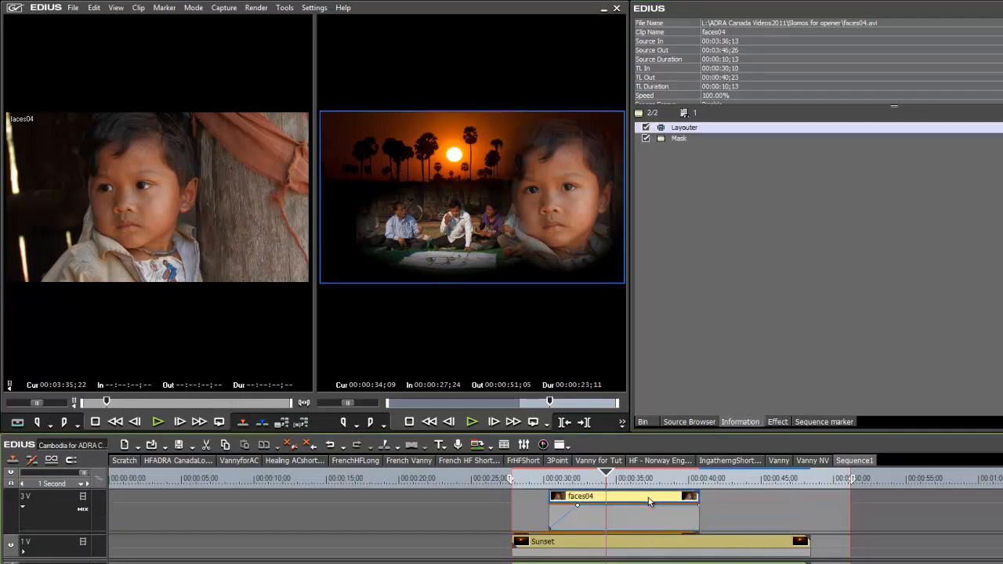
pyautogui.doubleClick(679, 138)
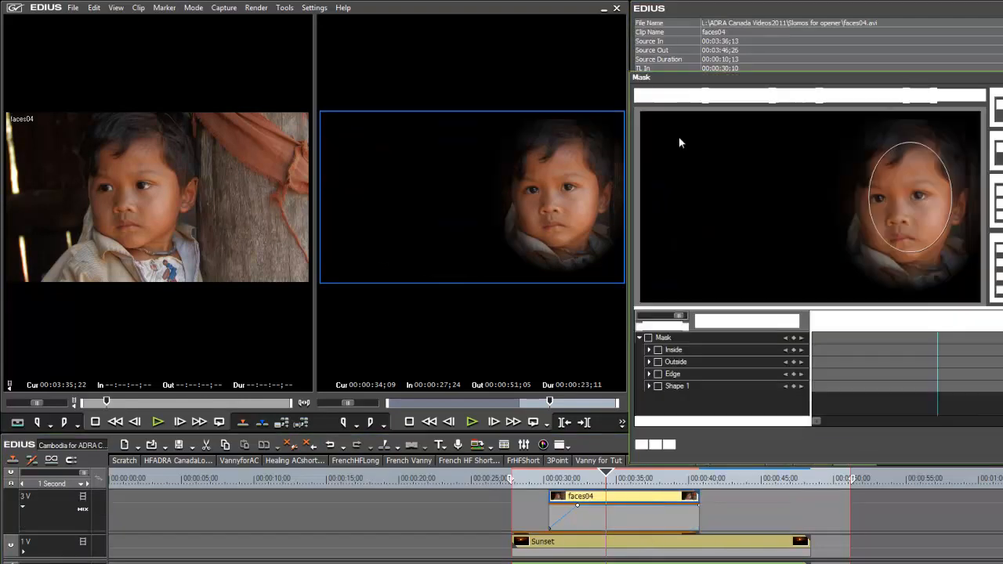
pyautogui.click(921, 200)
pyautogui.moveTo(913, 194); pyautogui.dragTo(907, 196)
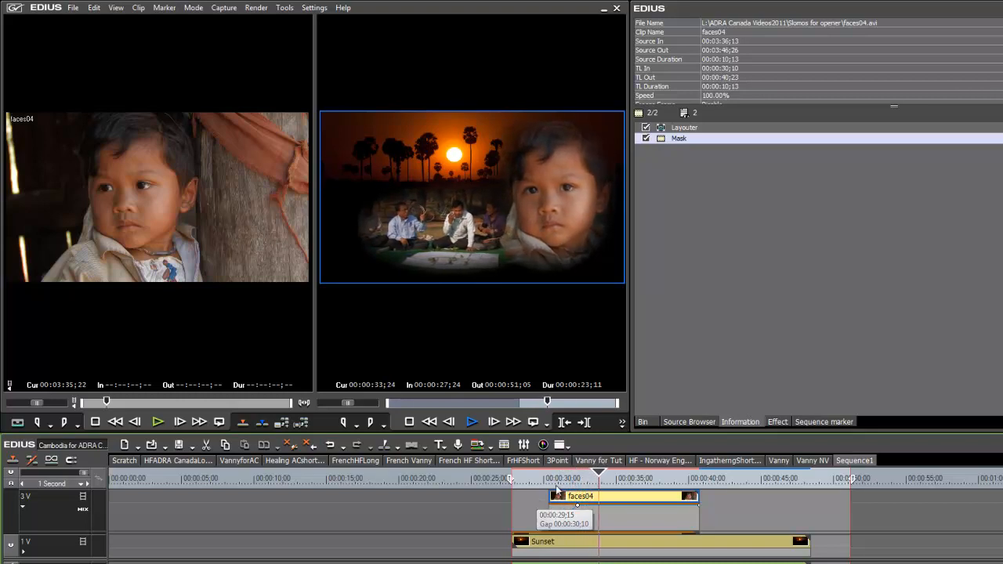
pyautogui.press('space')
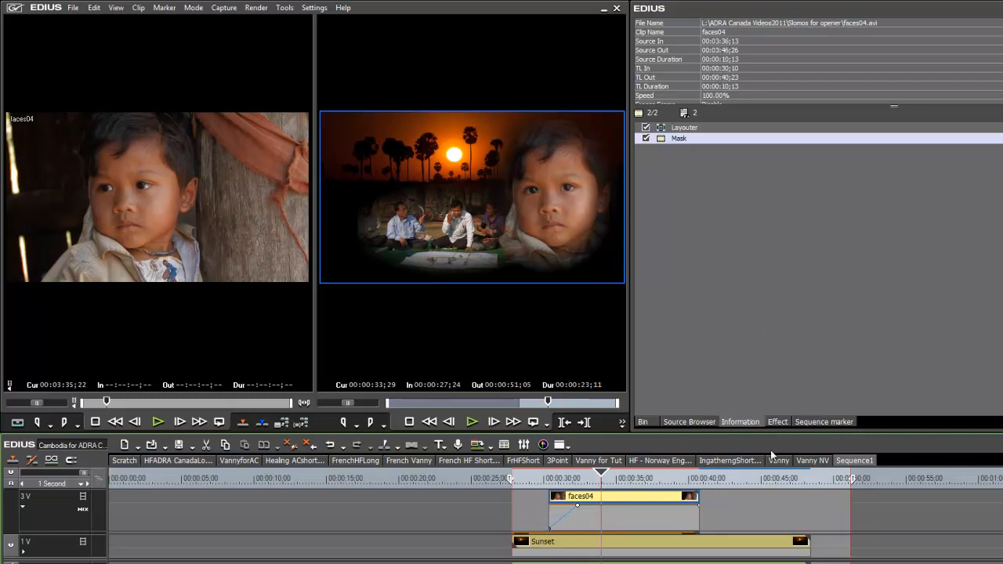
# - Adjust the top edge of the faces04 mask ellipse, apply it and review the composite to around 00:00:35;29
pyautogui.doubleClick(675, 140)
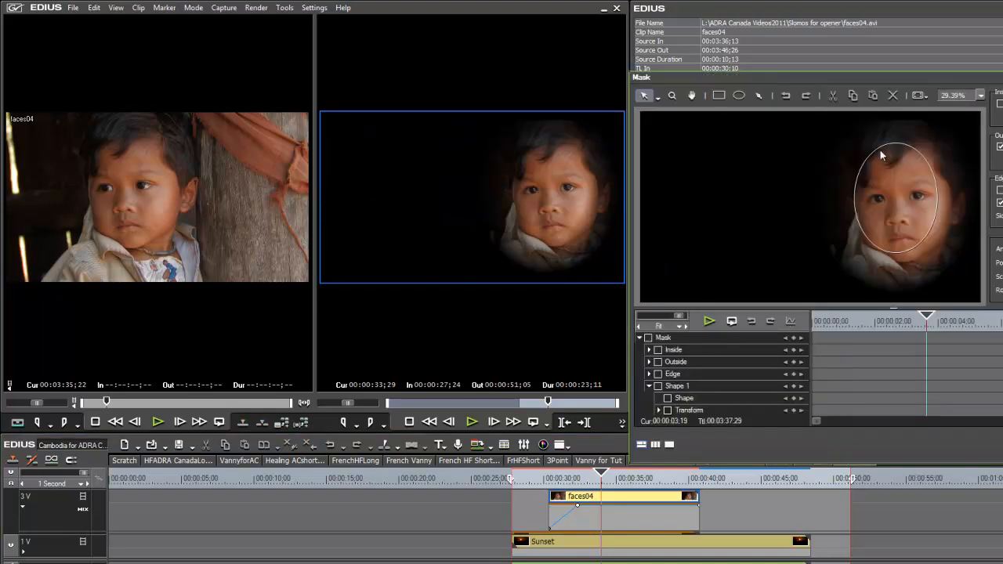
pyautogui.click(899, 154)
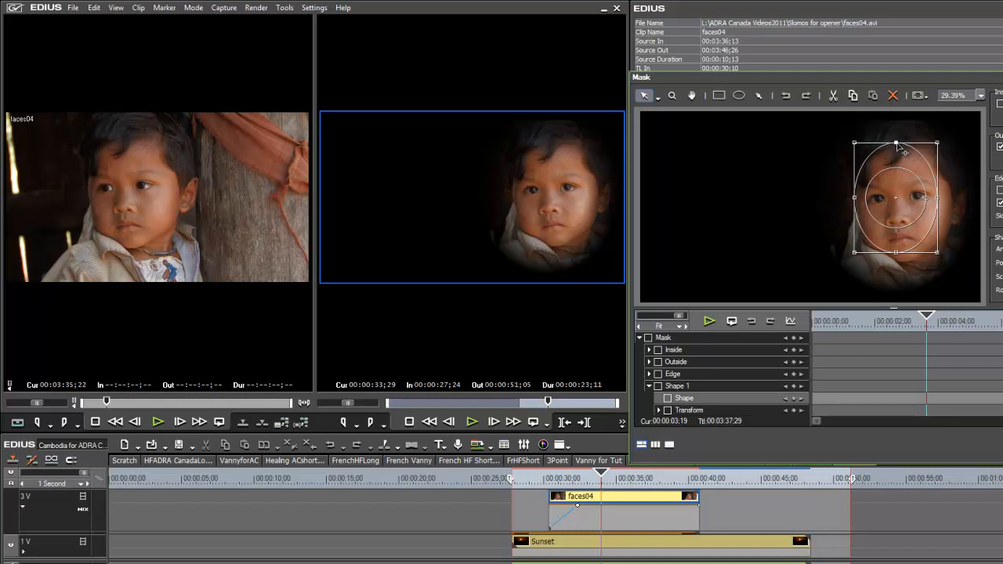
pyautogui.moveTo(898, 154); pyautogui.dragTo(899, 153)
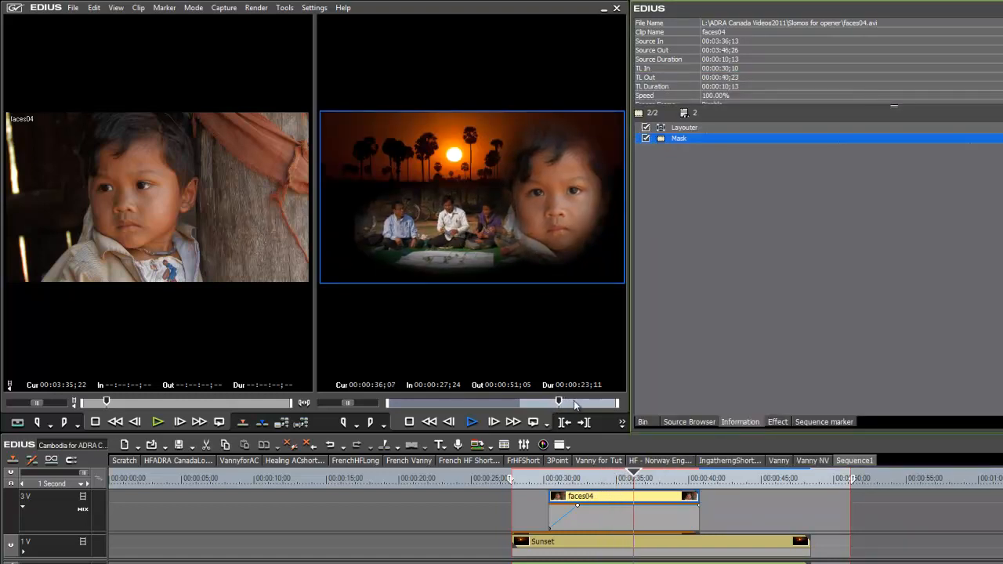
pyautogui.press('space')
pyautogui.click(632, 478)
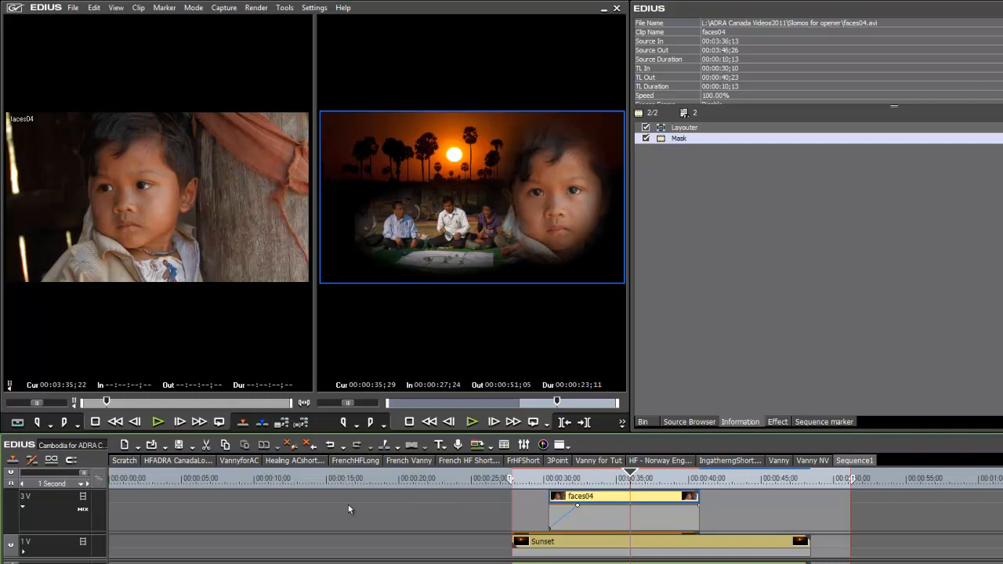
# - Add five video-only tracks above track 3V and enlarge the timeline area to show them
pyautogui.rightClick(52, 510)
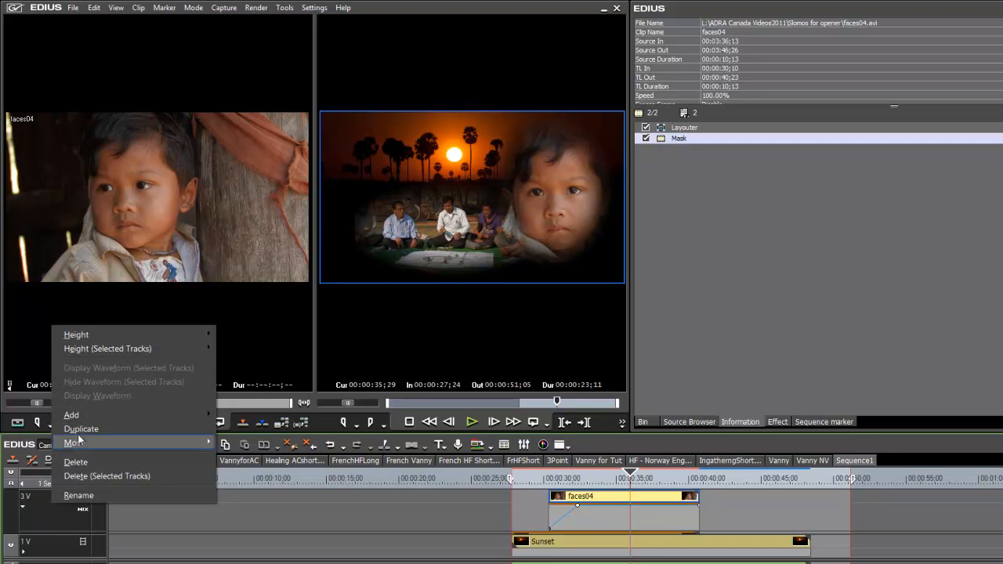
pyautogui.moveTo(79, 417)
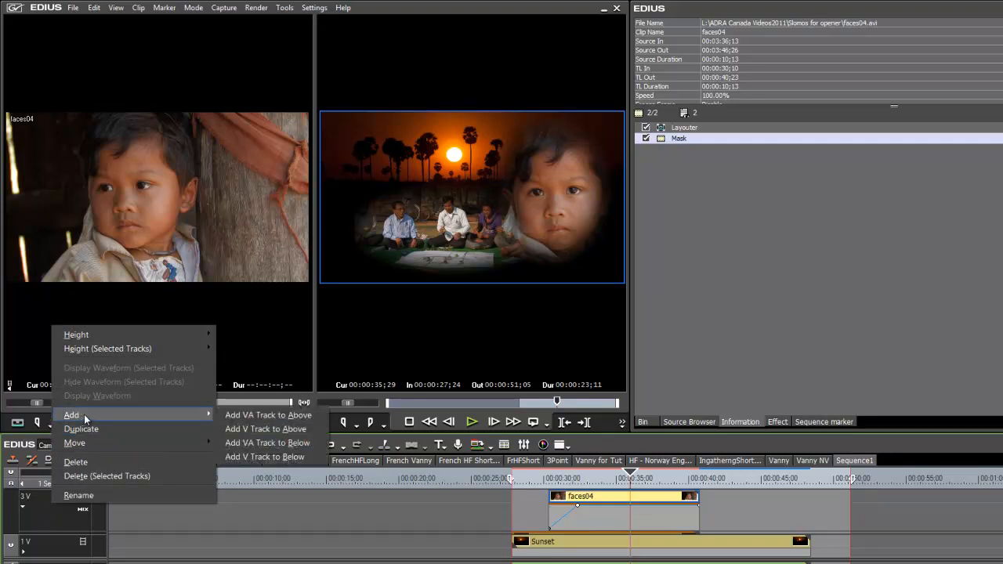
pyautogui.click(248, 431)
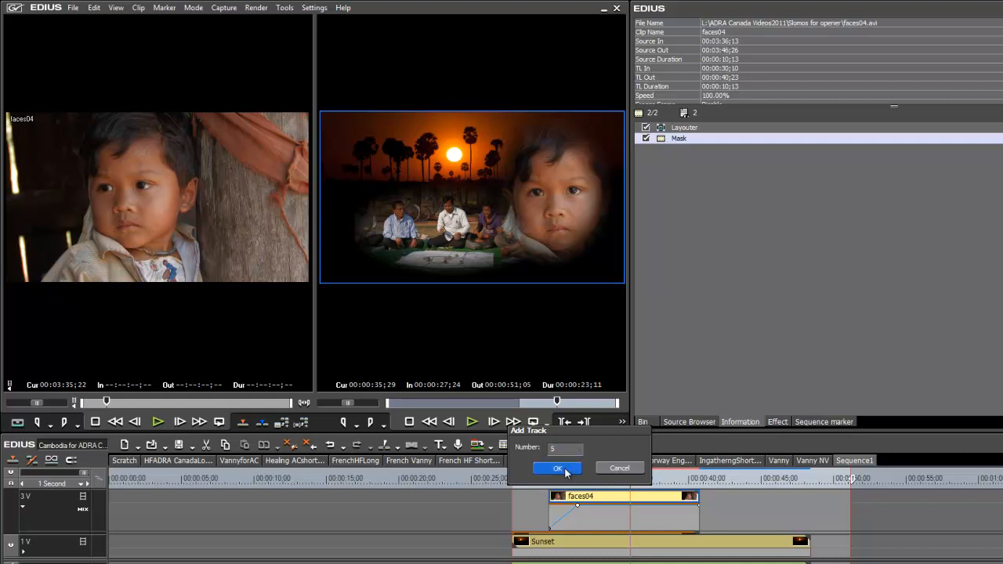
pyautogui.click(557, 469)
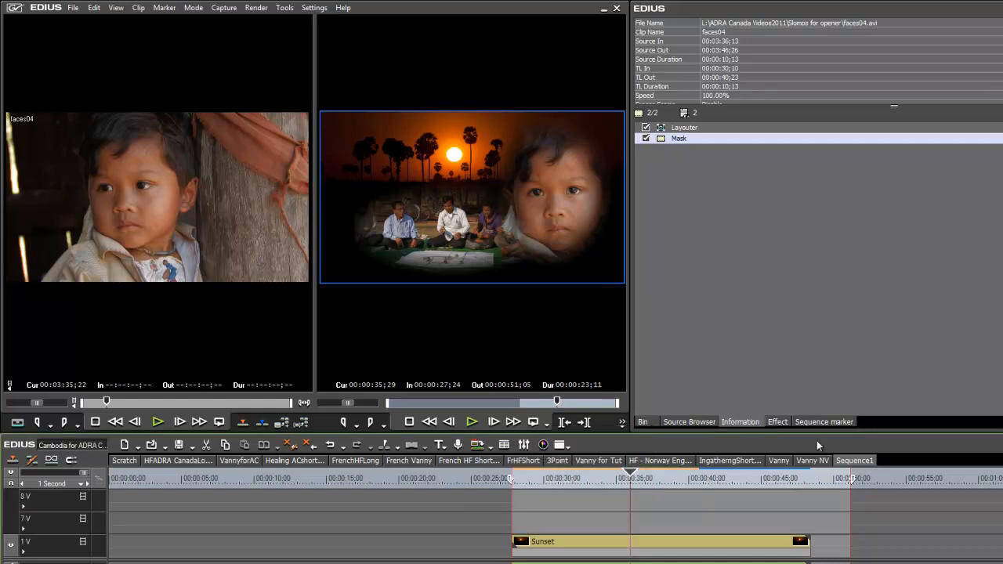
pyautogui.moveTo(818, 433); pyautogui.dragTo(815, 328)
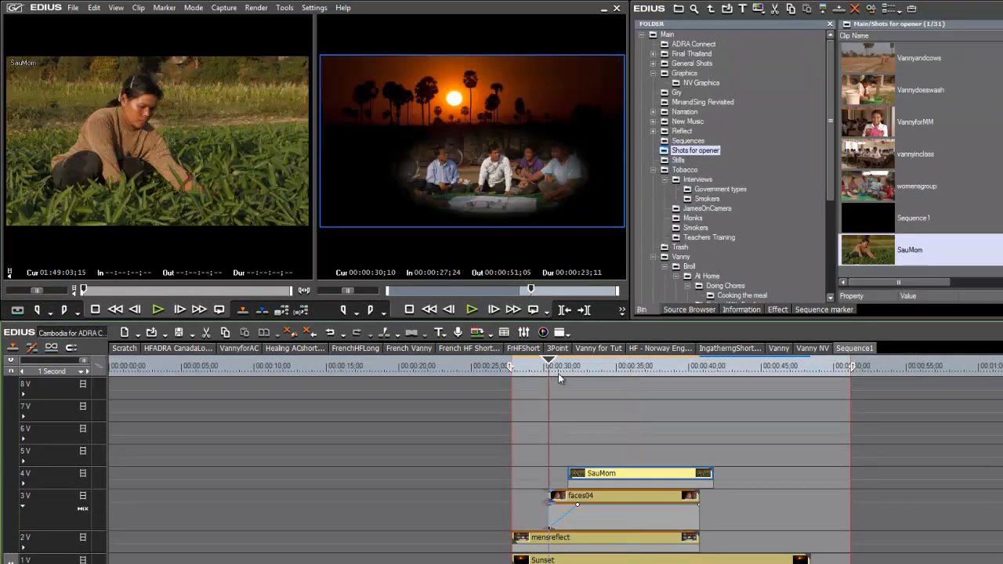
# - Replace the SauMom clip on track 4V with a new copy starting at about 00:00:30;21 and ending with faces04
pyautogui.moveTo(558, 373); pyautogui.dragTo(557, 400)
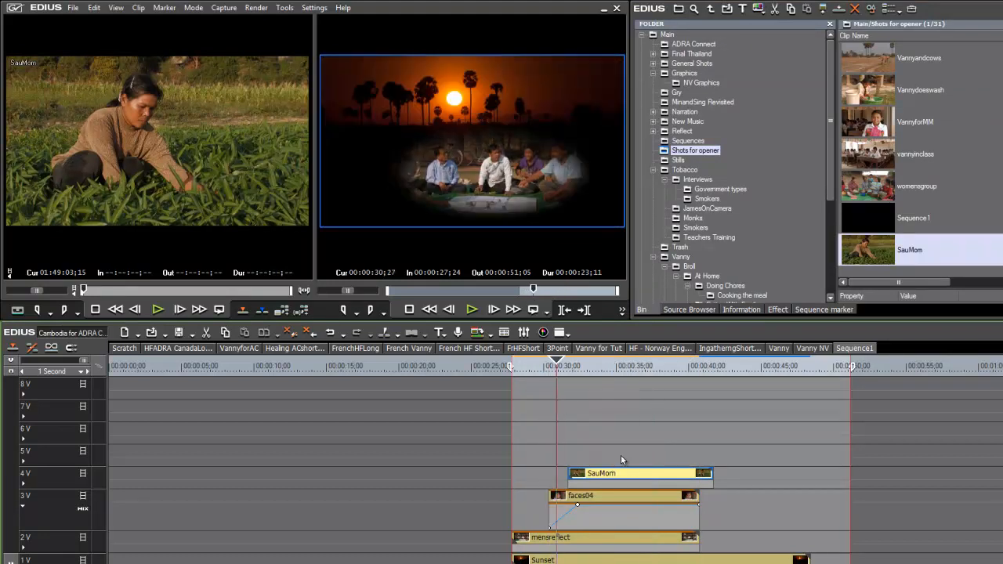
pyautogui.press('Delete')
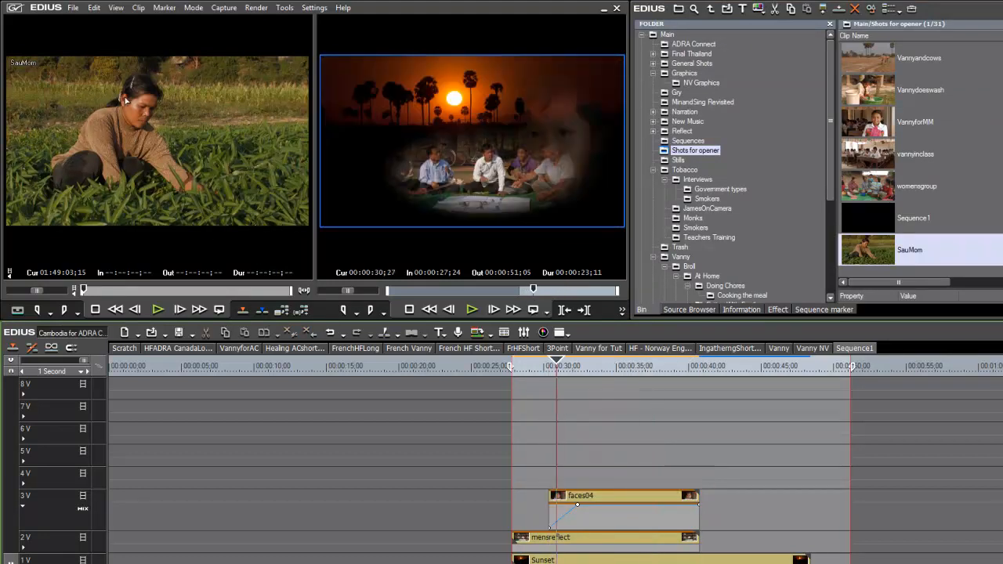
pyautogui.moveTo(111, 106); pyautogui.dragTo(556, 475)
pyautogui.moveTo(557, 365); pyautogui.dragTo(596, 373)
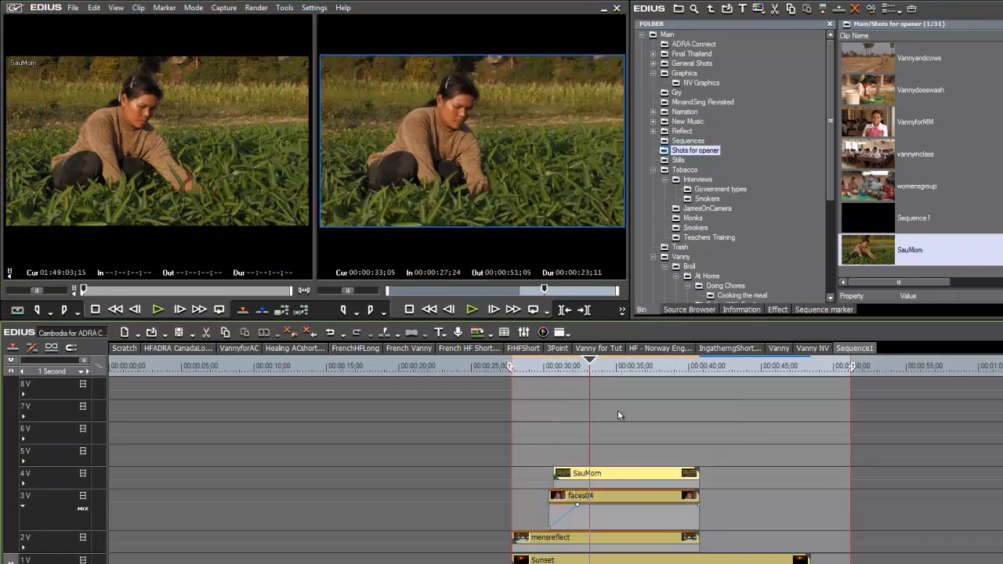
# - In the SauMom clip's Layouter, move the picture left to about X -20.07 %, crop part of its right side and apply the layout
pyautogui.rightClick(619, 473)
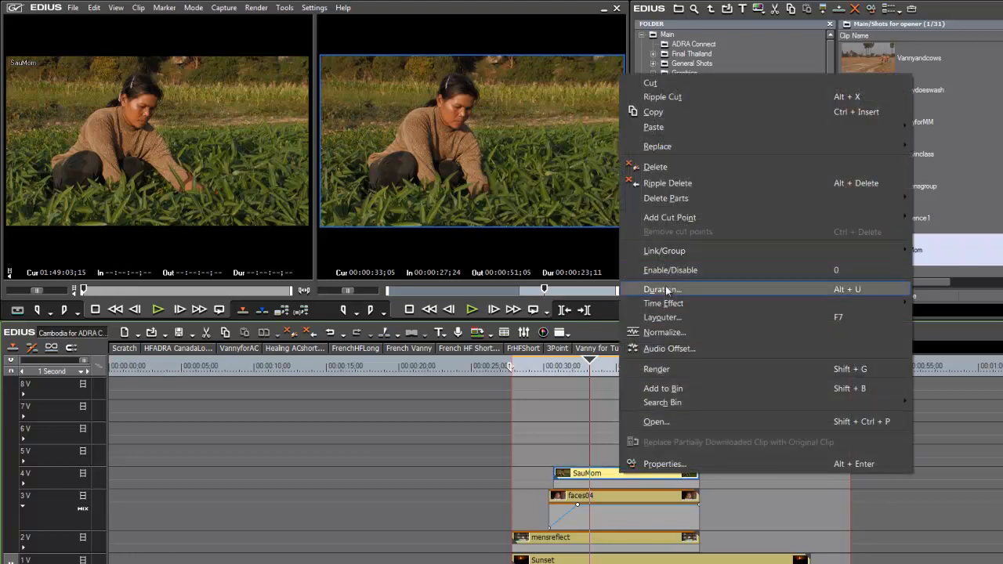
pyautogui.click(665, 319)
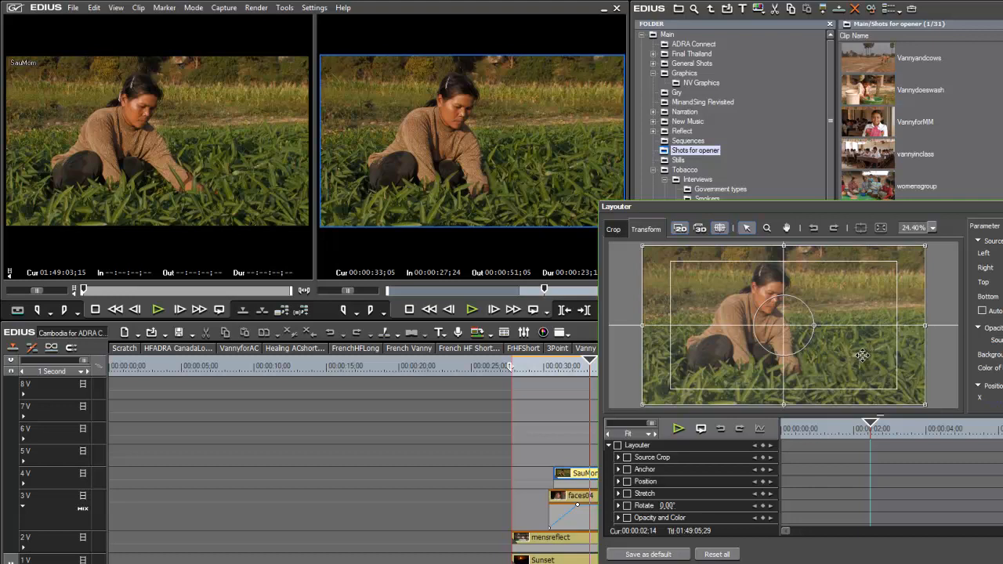
pyautogui.moveTo(870, 338); pyautogui.dragTo(826, 342)
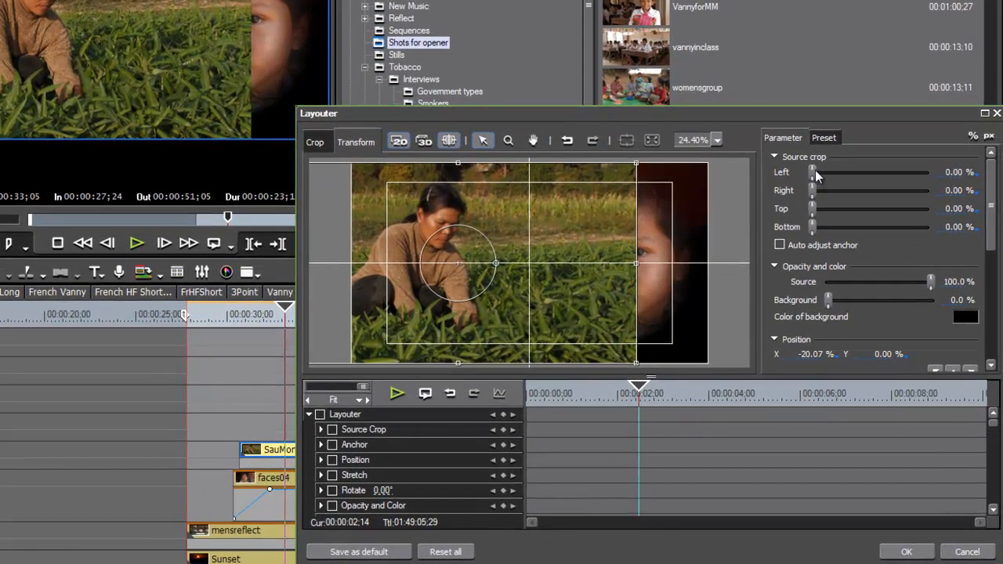
pyautogui.moveTo(816, 177); pyautogui.dragTo(857, 174)
pyautogui.click(907, 551)
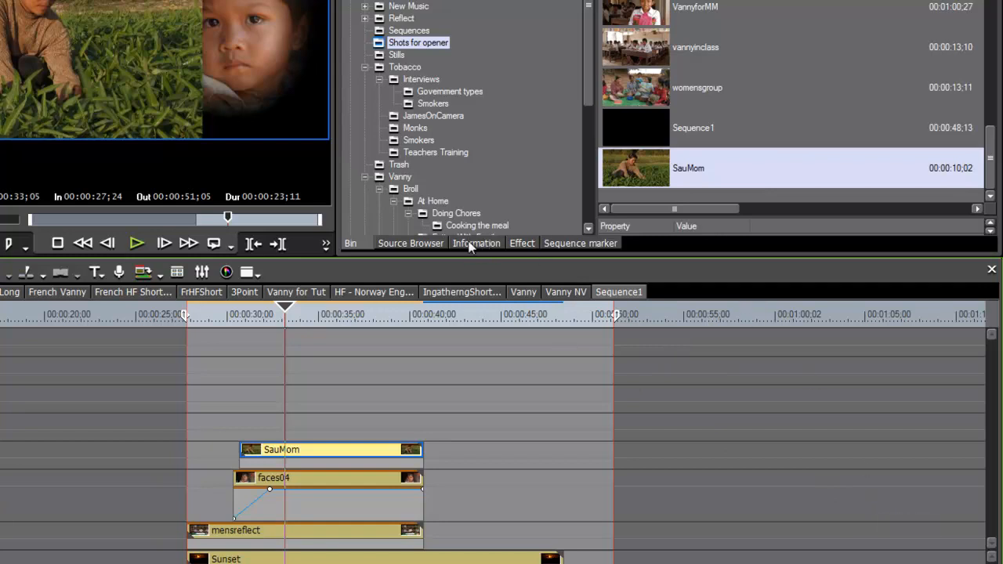
# - Apply the Mask filter to SauMom and draw an ellipse around the woman, centred at about X -561.4, Y -30.6 px
pyautogui.click(522, 244)
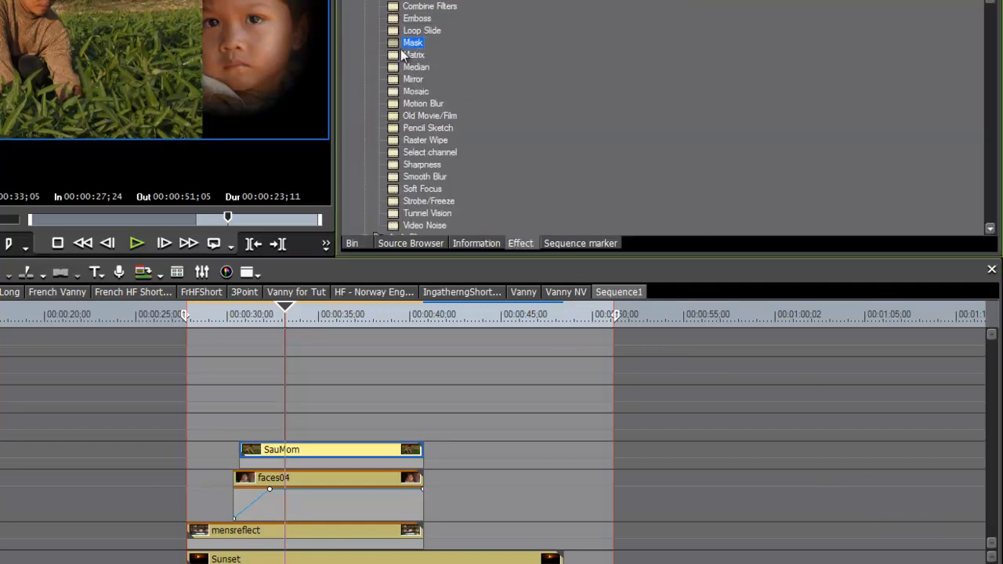
pyautogui.moveTo(395, 431); pyautogui.dragTo(398, 451)
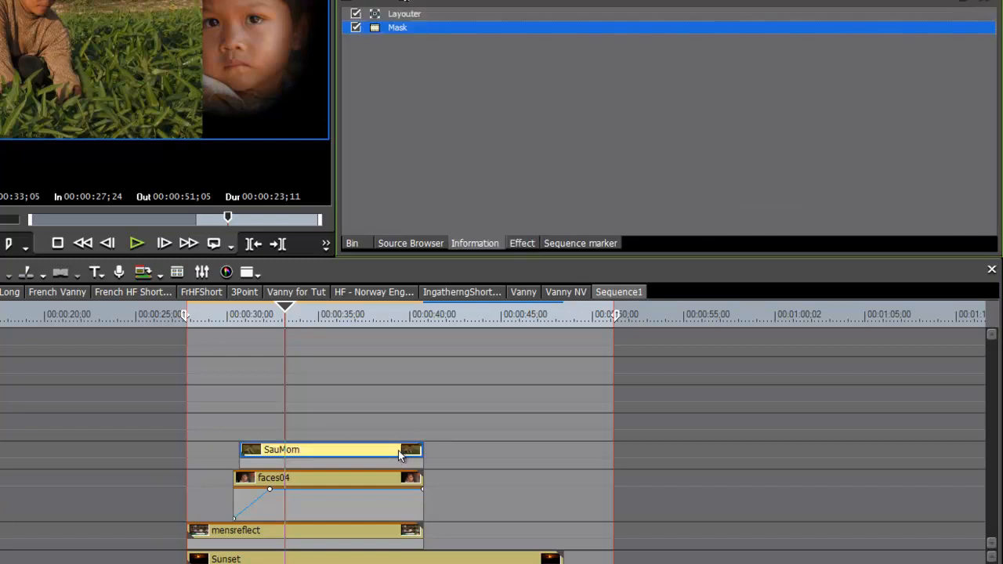
pyautogui.doubleClick(380, 31)
pyautogui.click(475, 61)
pyautogui.moveTo(363, 93); pyautogui.dragTo(515, 305)
# - Enable the filter outside the SauMom mask and set its opacity to 0 %
pyautogui.click(803, 125)
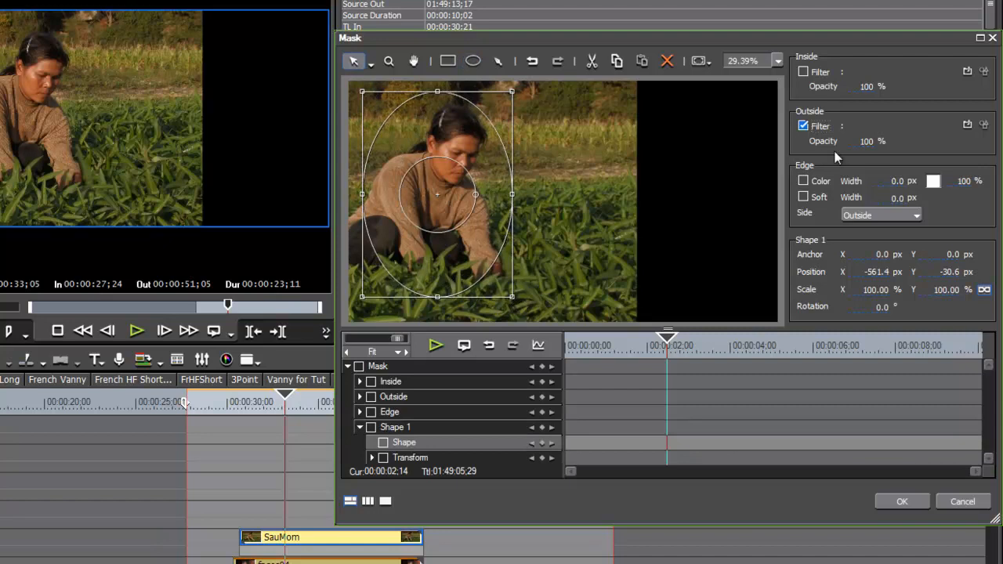
pyautogui.click(865, 141)
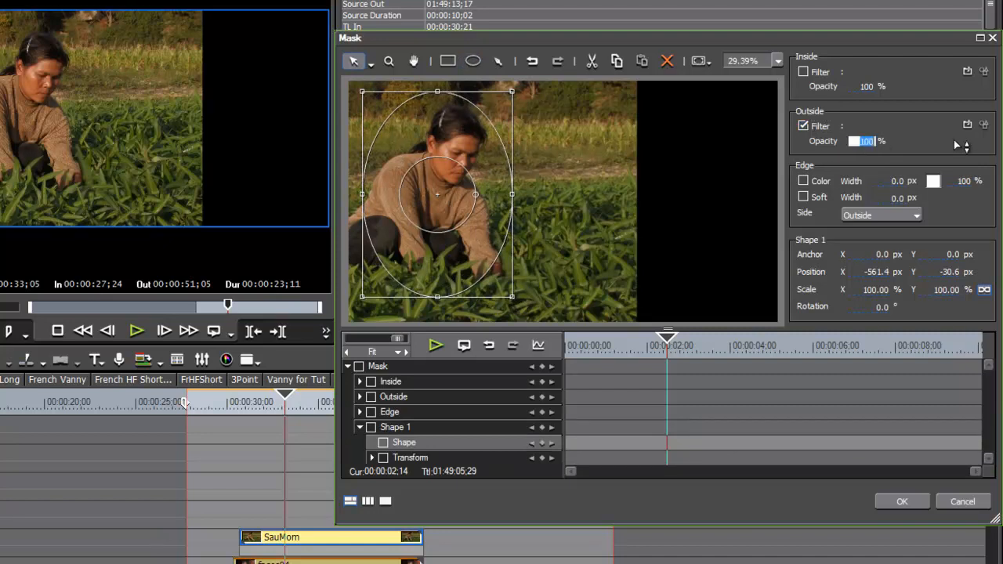
pyautogui.write('0')
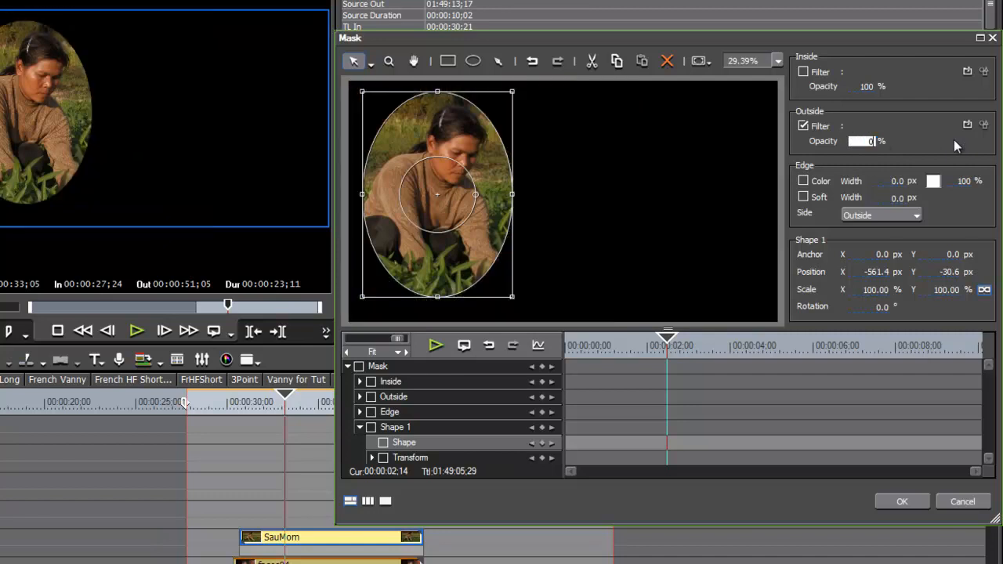
# - Enable a soft edge on the SauMom mask with a width of 200 px, apply it and preview the composite
pyautogui.click(802, 196)
pyautogui.moveTo(902, 202); pyautogui.dragTo(947, 23)
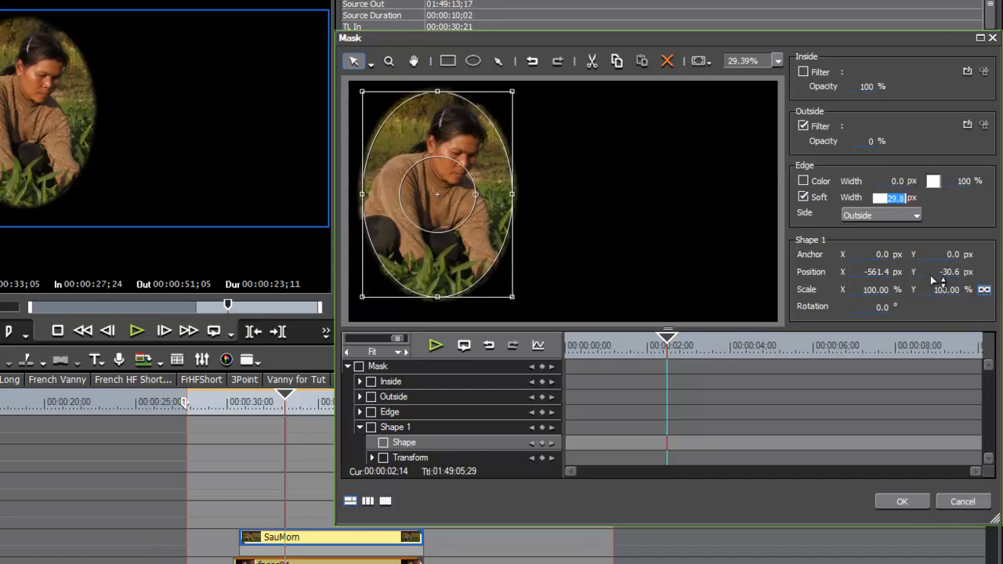
pyautogui.write('200')
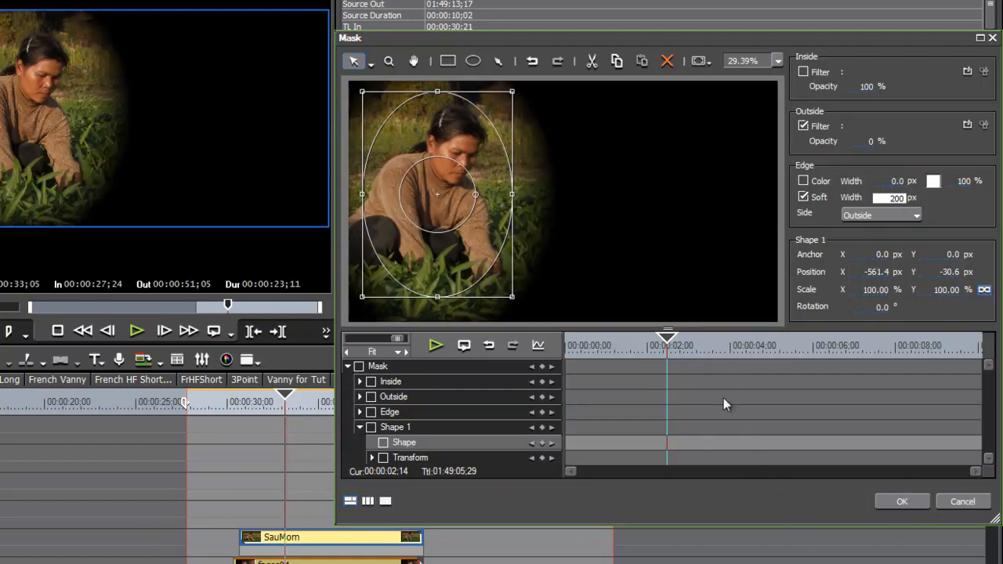
pyautogui.moveTo(666, 338); pyautogui.dragTo(625, 338)
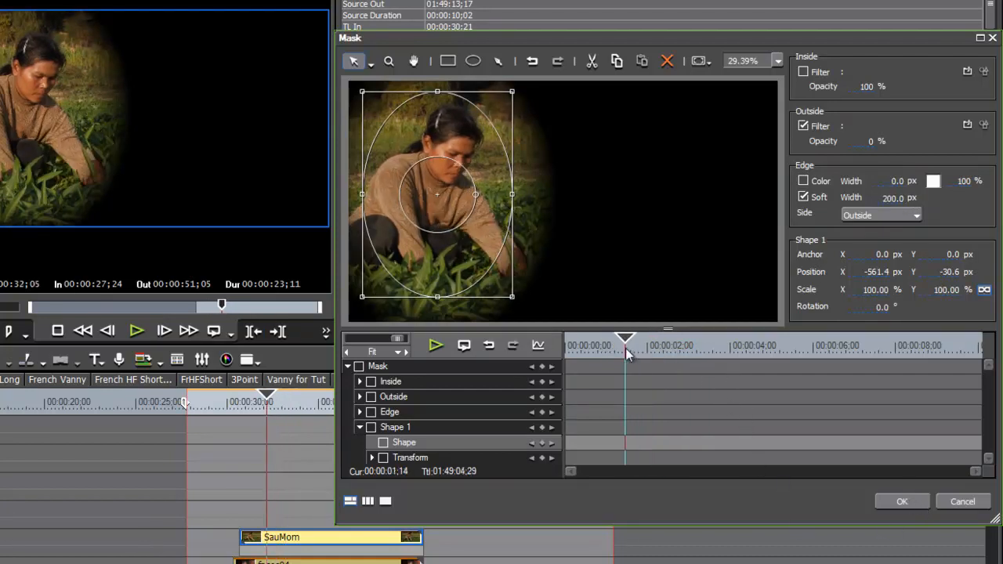
pyautogui.click(903, 502)
pyautogui.moveTo(274, 413)
pyautogui.mouseDown()
pyautogui.moveTo(214, 413)
pyautogui.moveTo(258, 413)
pyautogui.mouseUp()
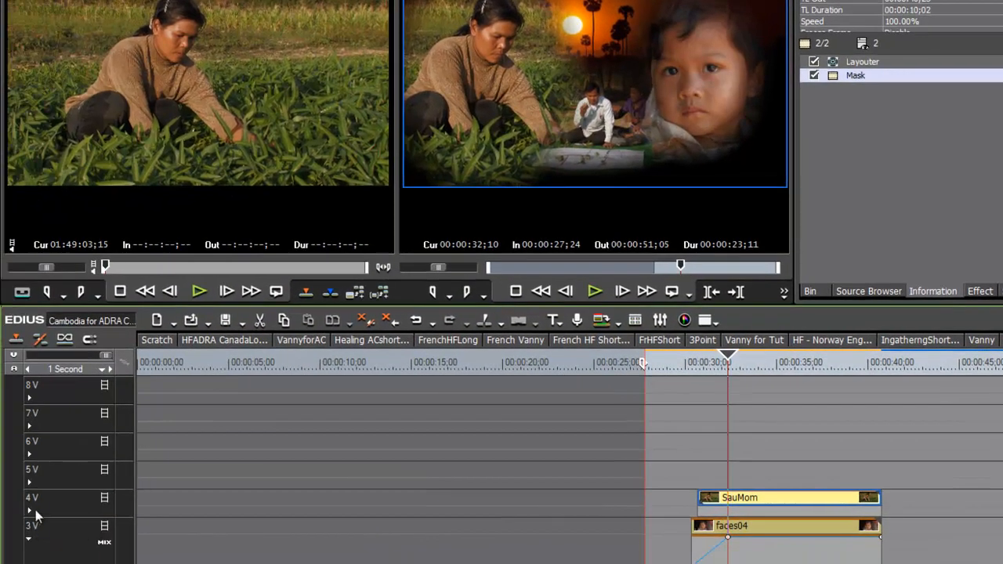
# - Show the 4V track's mixer and fade SauMom in from fully transparent at its start to full opacity at 00:00:32;10, and preview it
pyautogui.click(29, 512)
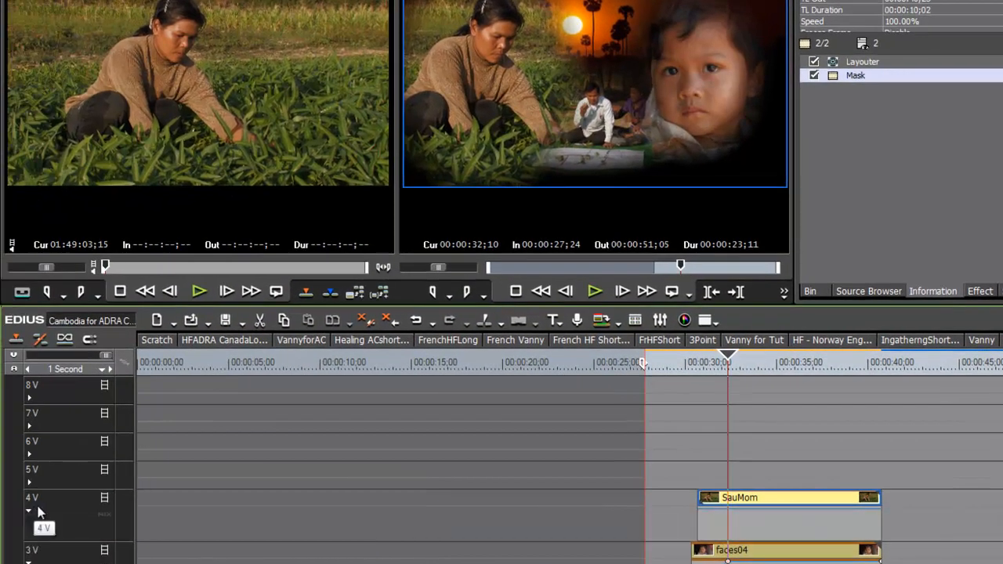
pyautogui.click(104, 513)
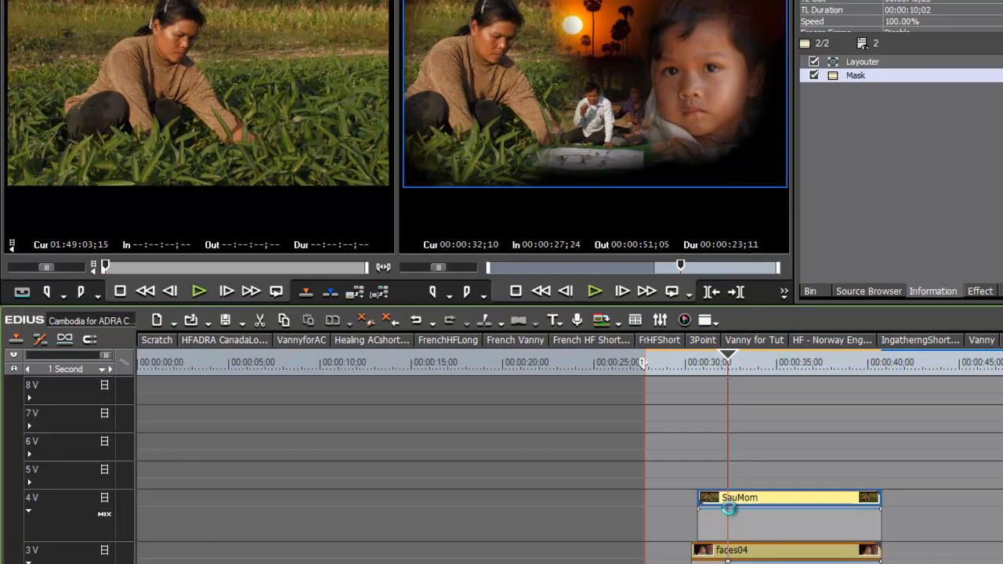
pyautogui.click(729, 516)
pyautogui.moveTo(700, 509); pyautogui.dragTo(700, 540)
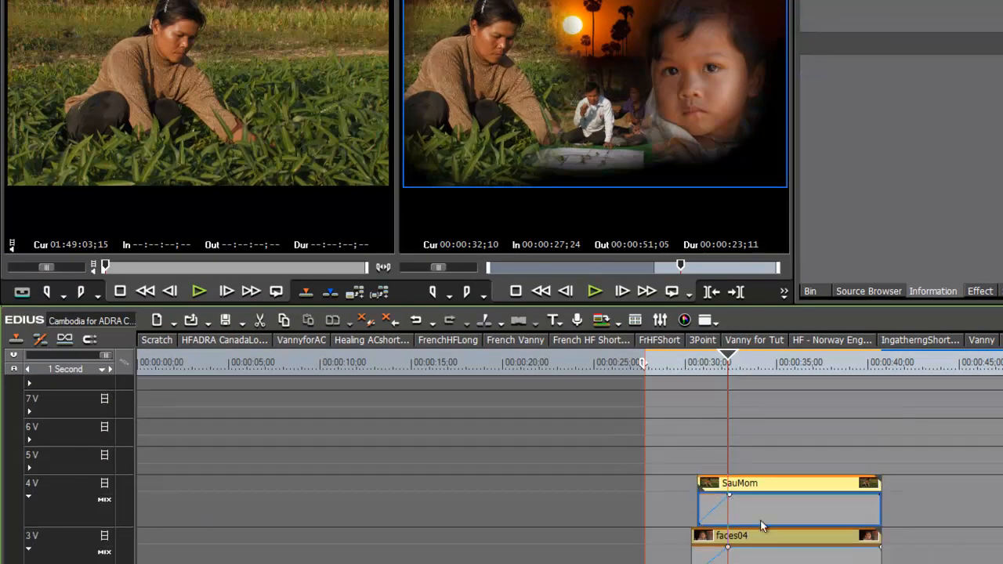
pyautogui.moveTo(724, 367); pyautogui.dragTo(692, 384)
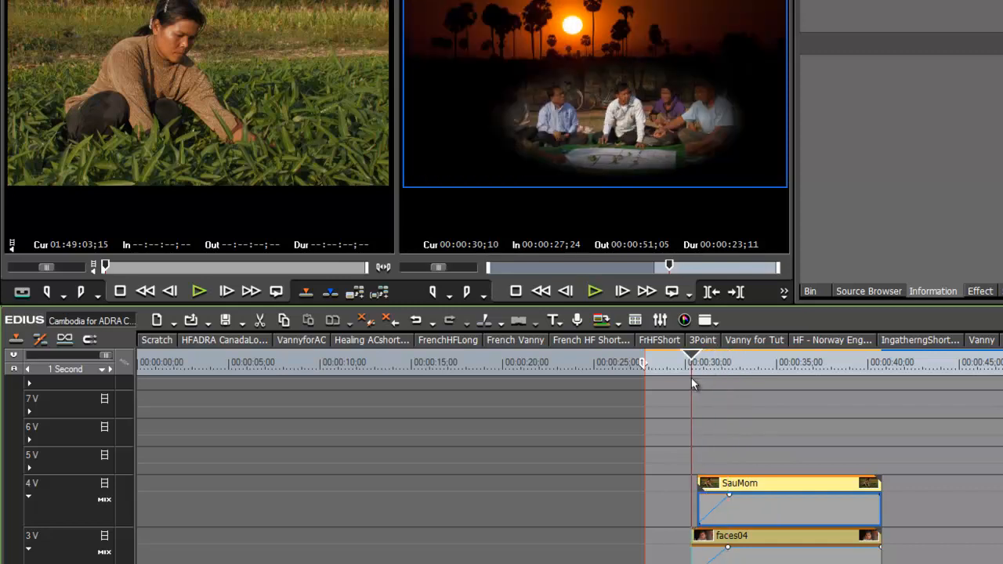
pyautogui.press('space')
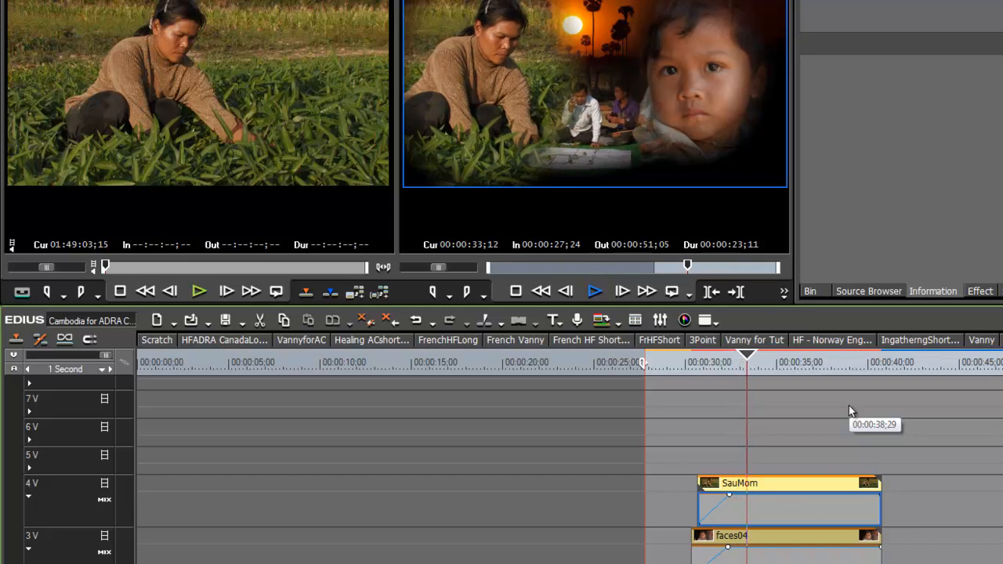
# - With the playhead at 00:00:32;28, shrink SauMom's mask ellipse proportionally to about 78.68 % and move it up to about Y -71.5 px
pyautogui.moveTo(762, 362); pyautogui.dragTo(746, 390)
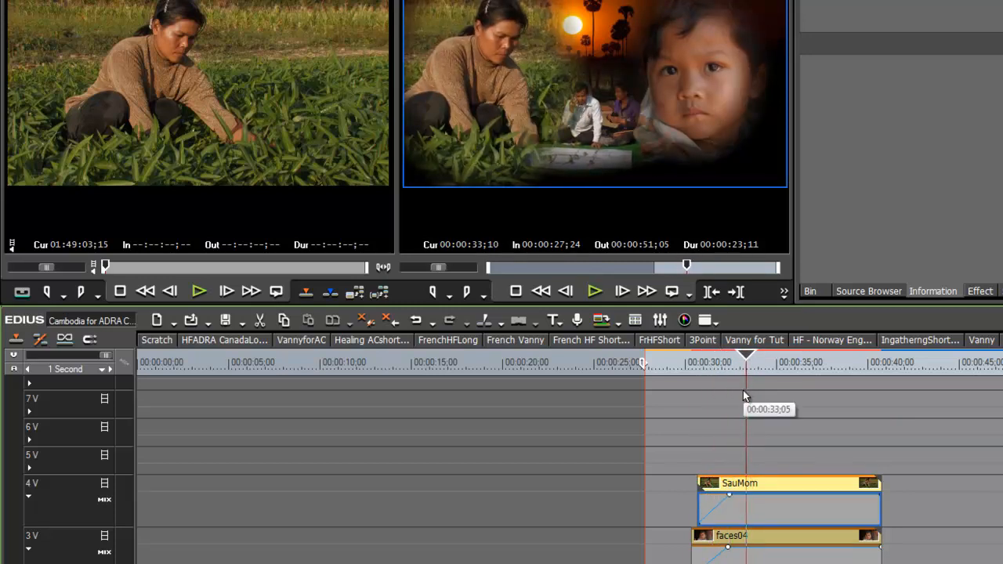
pyautogui.moveTo(746, 360); pyautogui.dragTo(737, 400)
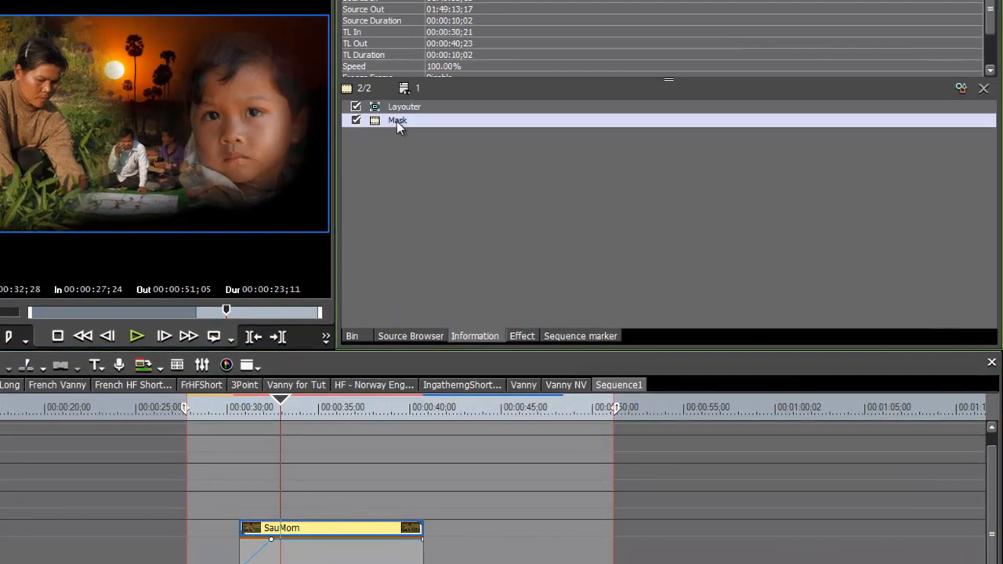
pyautogui.doubleClick(397, 121)
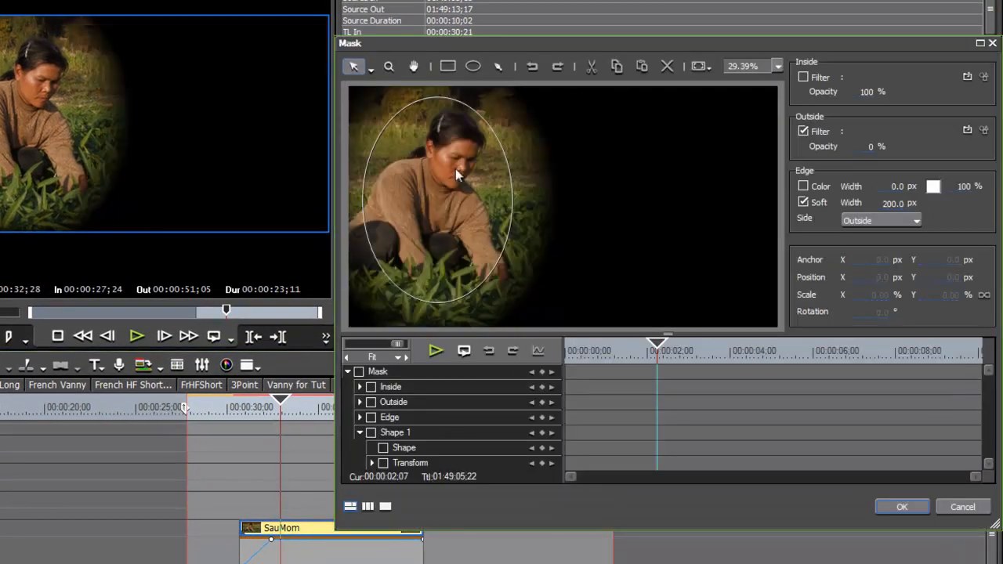
pyautogui.click(472, 190)
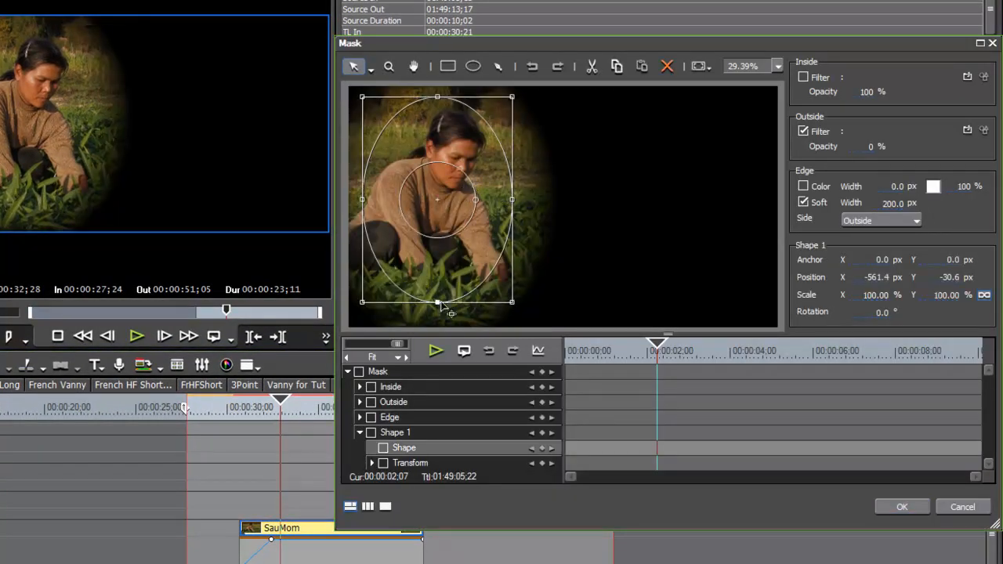
pyautogui.moveTo(513, 303); pyautogui.dragTo(496, 279)
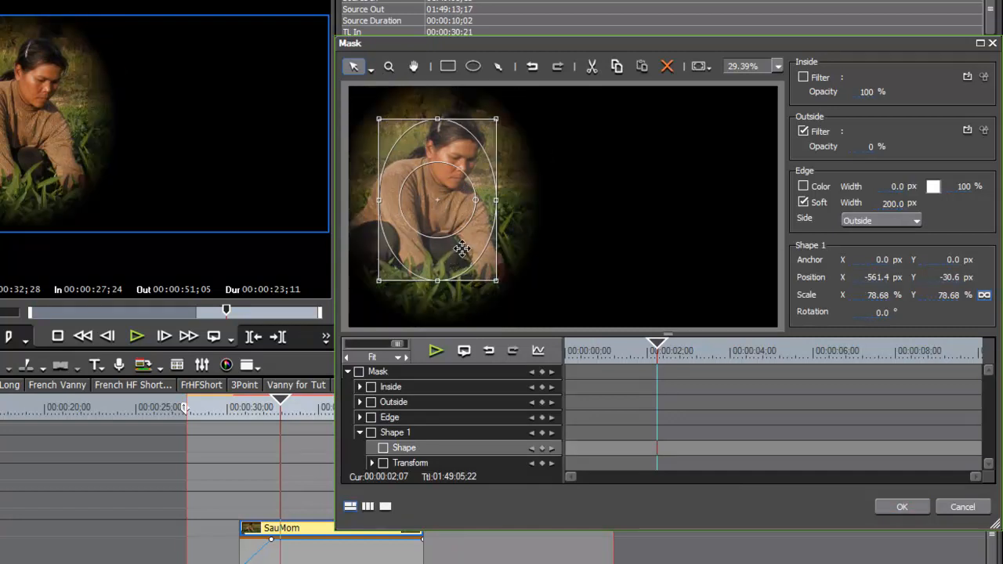
pyautogui.moveTo(461, 248); pyautogui.dragTo(455, 239)
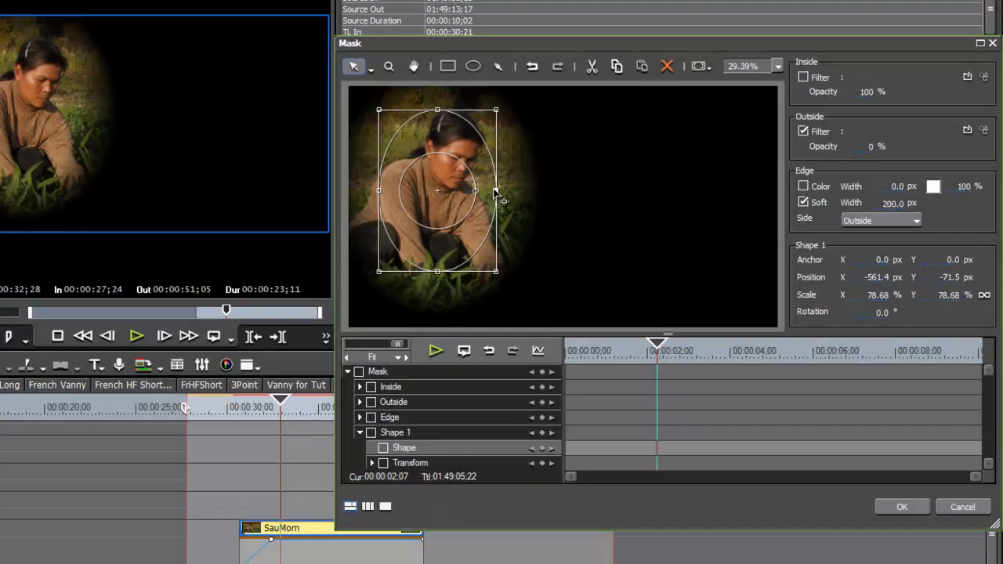
# - Narrow the SauMom mask ellipse to about 65.48 % X and 71.85 % Y scale, apply the mask and preview the composite
pyautogui.moveTo(496, 190)
pyautogui.mouseDown()
pyautogui.moveTo(509, 191)
pyautogui.moveTo(488, 191)
pyautogui.moveTo(499, 202)
pyautogui.mouseUp()
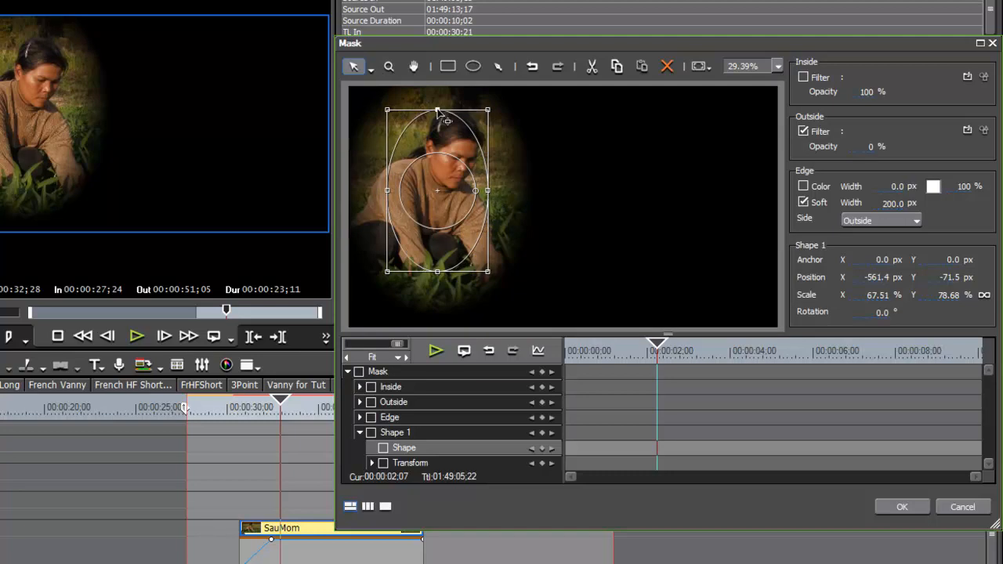
pyautogui.moveTo(438, 111); pyautogui.dragTo(438, 116)
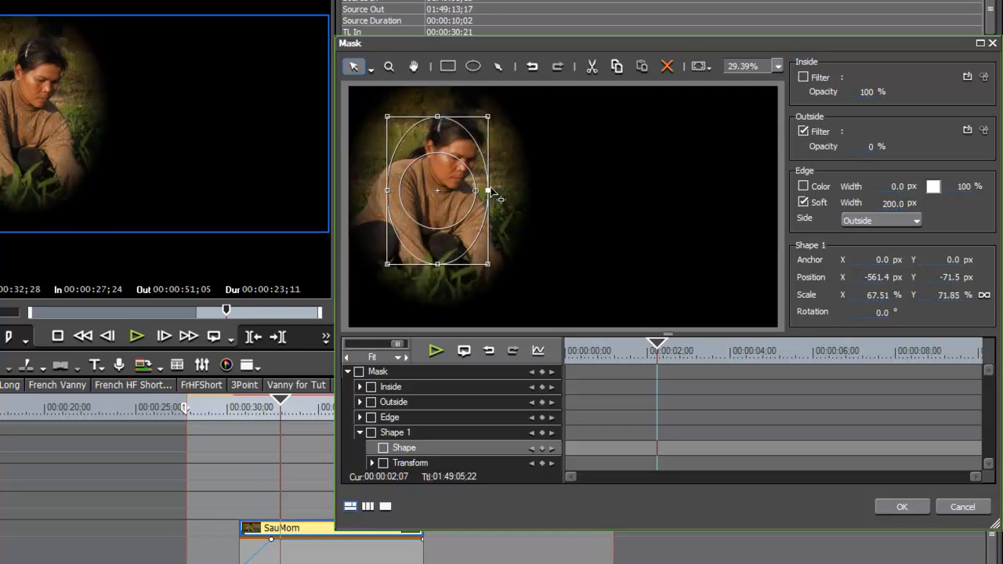
pyautogui.moveTo(491, 191); pyautogui.dragTo(487, 191)
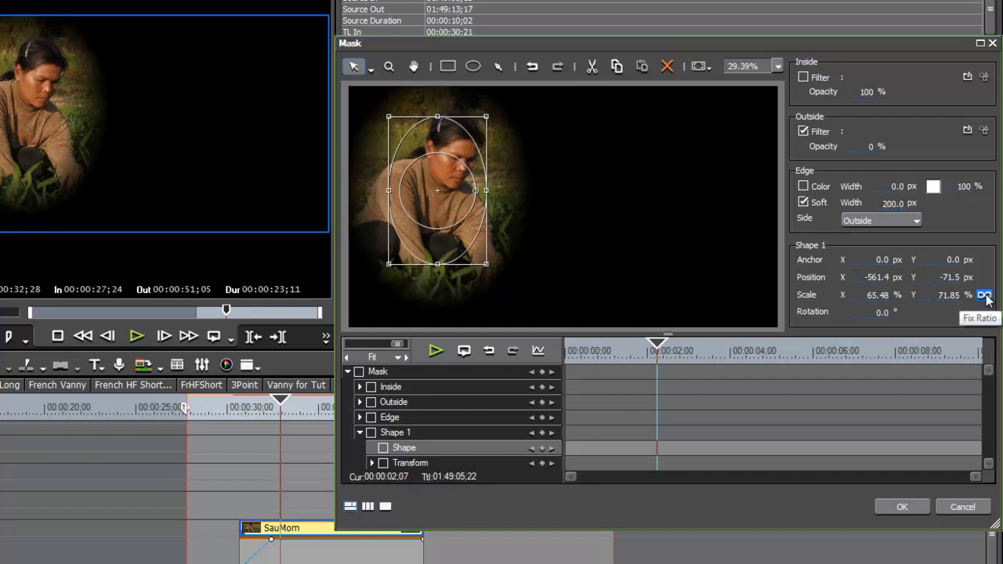
pyautogui.click(900, 508)
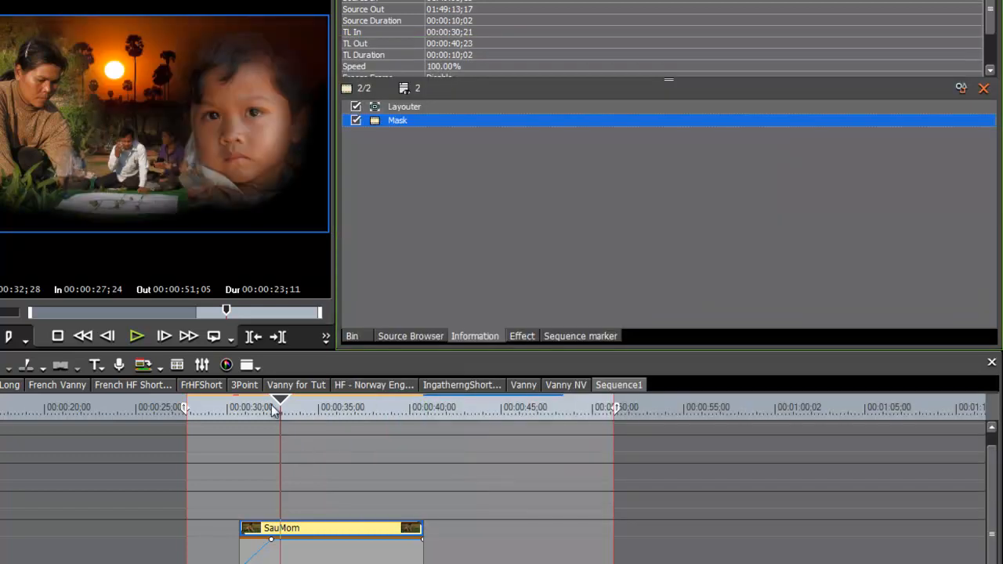
pyautogui.moveTo(279, 406); pyautogui.dragTo(352, 422)
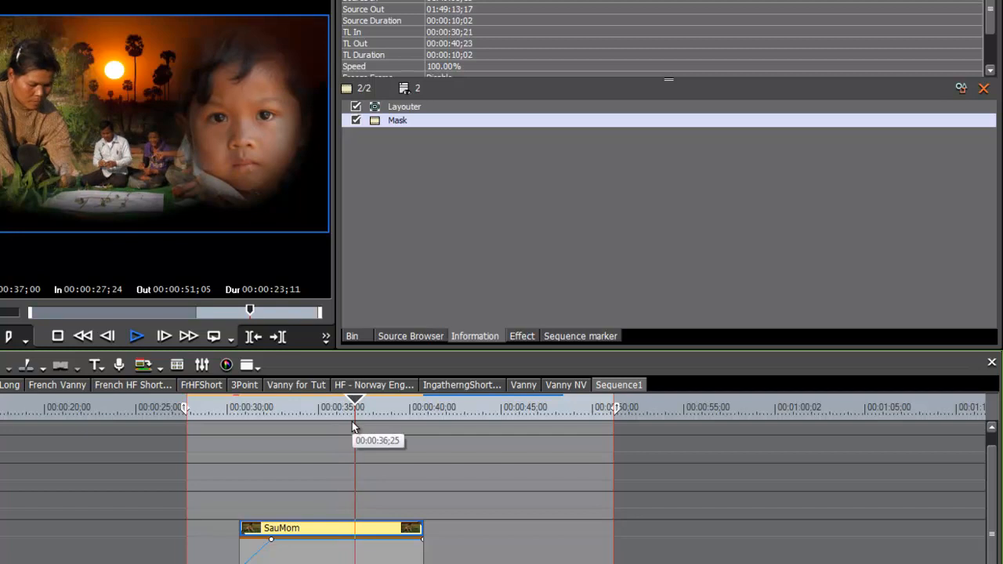
pyautogui.press('space')
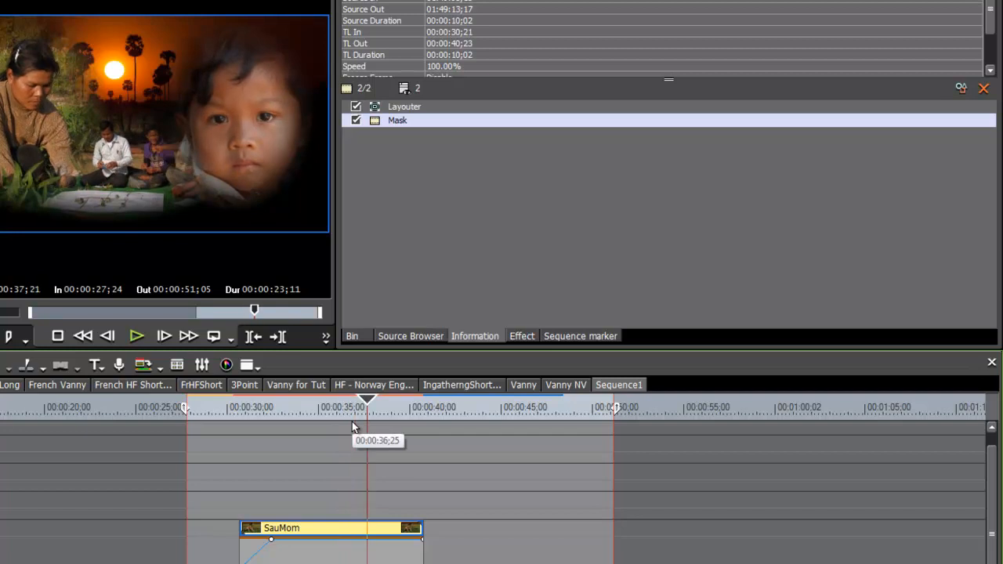